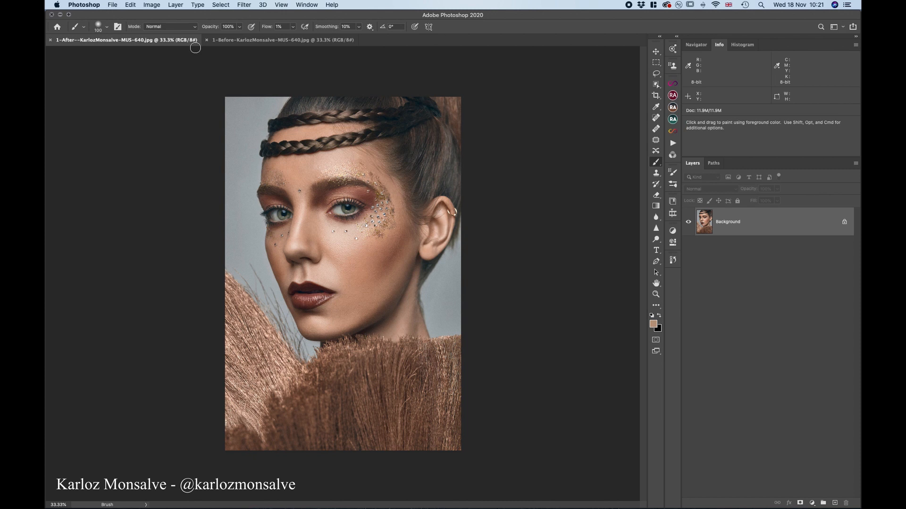
Copy the retouched After portrait of the braided-hair model into the matching Before document as an aligned layer
{"action": "left_click", "coordinate": [262, 41]}
{"action": "left_click", "coordinate": [181, 41]}
{"action": "left_click_drag", "start_coordinate": [766, 226], "coordinate": [361, 232]}
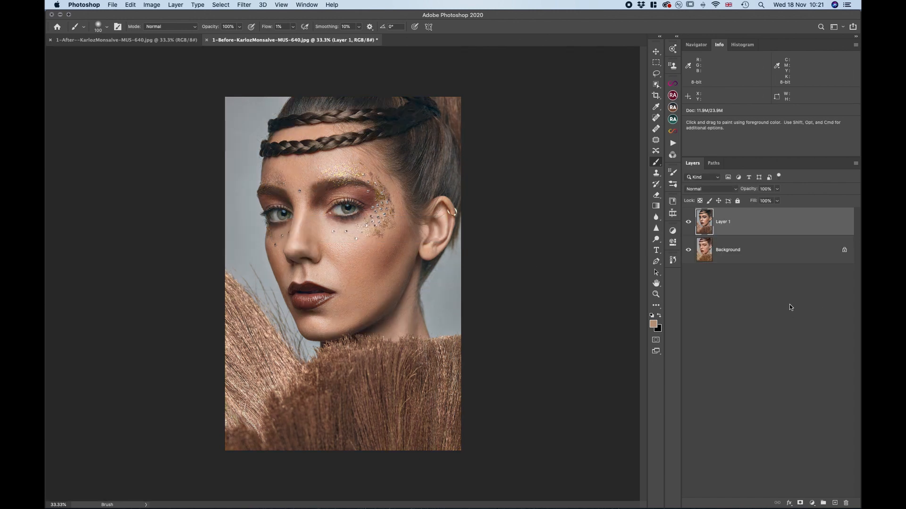
Examine the retouched portrait's braids, eye makeup, skin, lips and background, both up close and as a whole
{"action": "key", "text": "super+equal"}
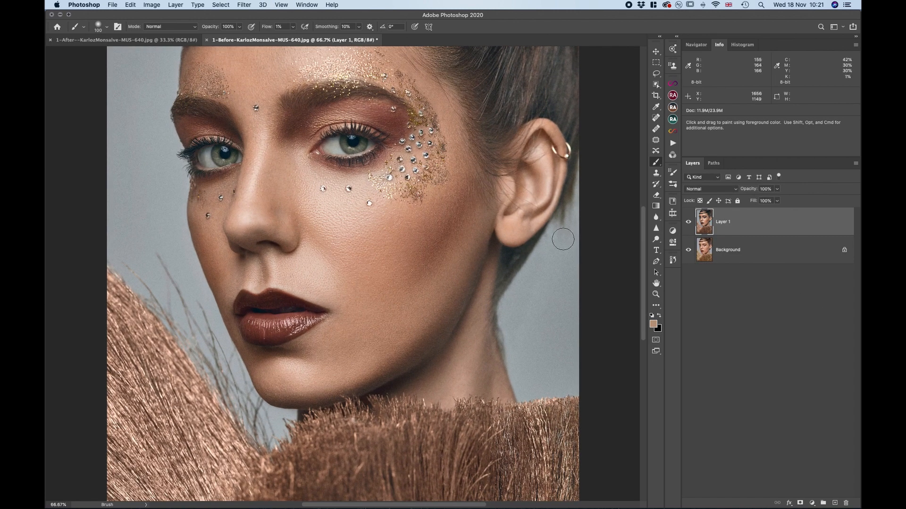
{"action": "scroll", "coordinate": [563, 239], "scroll_direction": "up", "scroll_amount": 8}
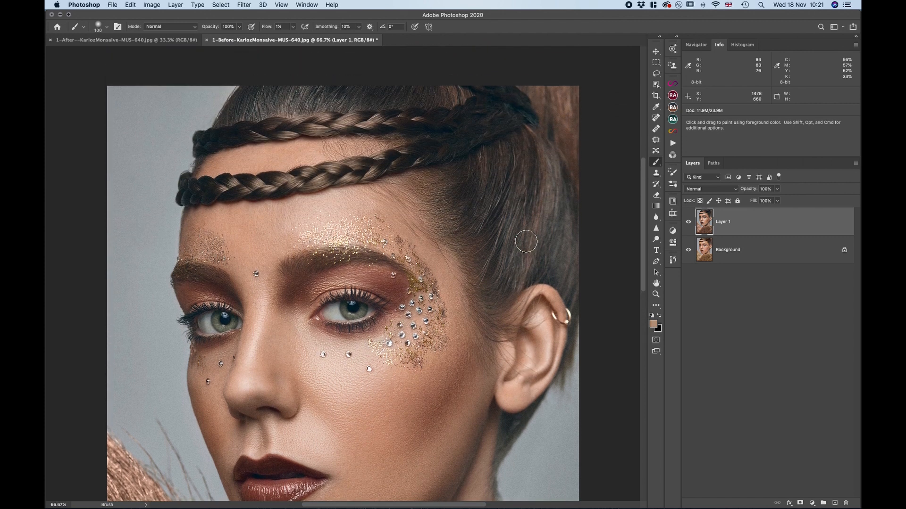
{"action": "scroll", "coordinate": [526, 241], "scroll_direction": "down", "scroll_amount": 10}
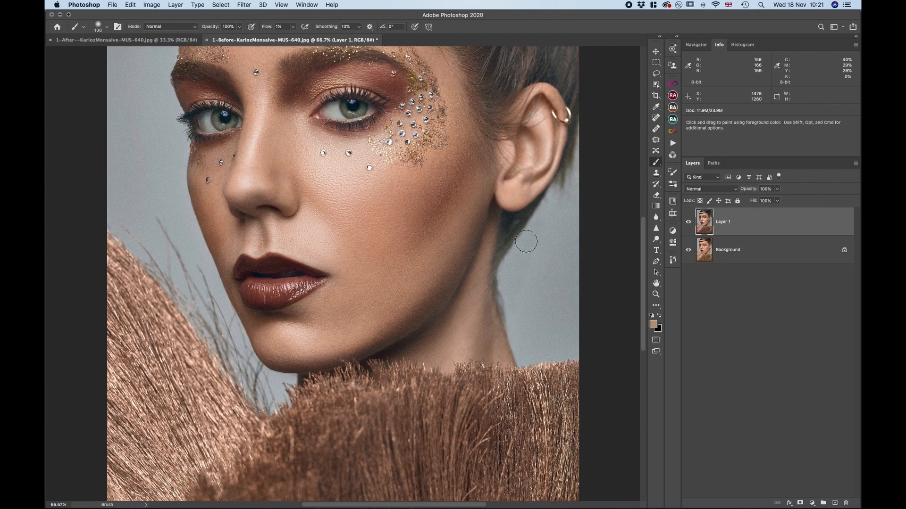
{"action": "key", "text": "super+minus"}
{"action": "key", "text": "super+minus"}
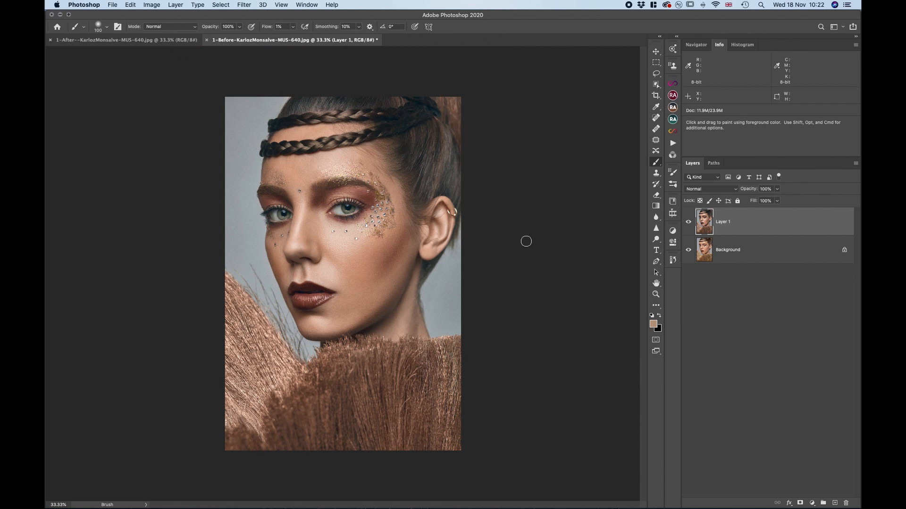
{"action": "key", "text": "super+plus"}
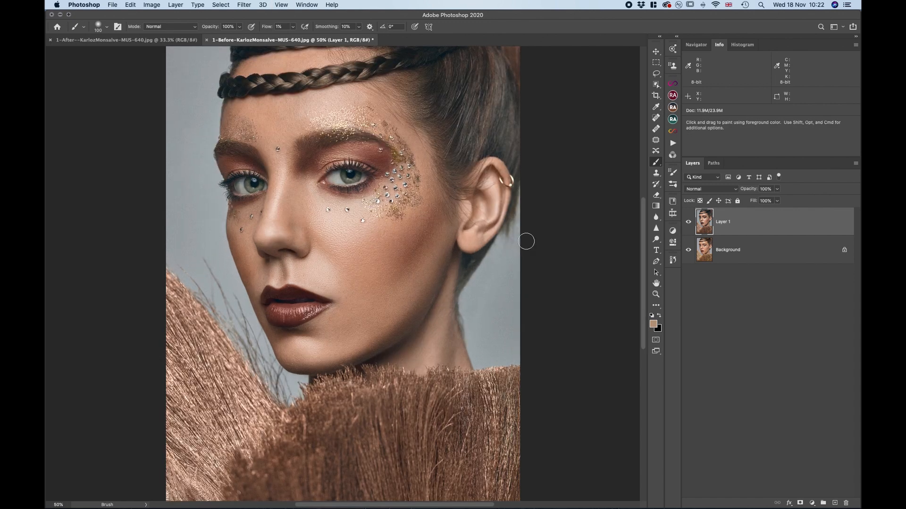
{"action": "scroll", "coordinate": [526, 241], "scroll_direction": "up", "scroll_amount": 5}
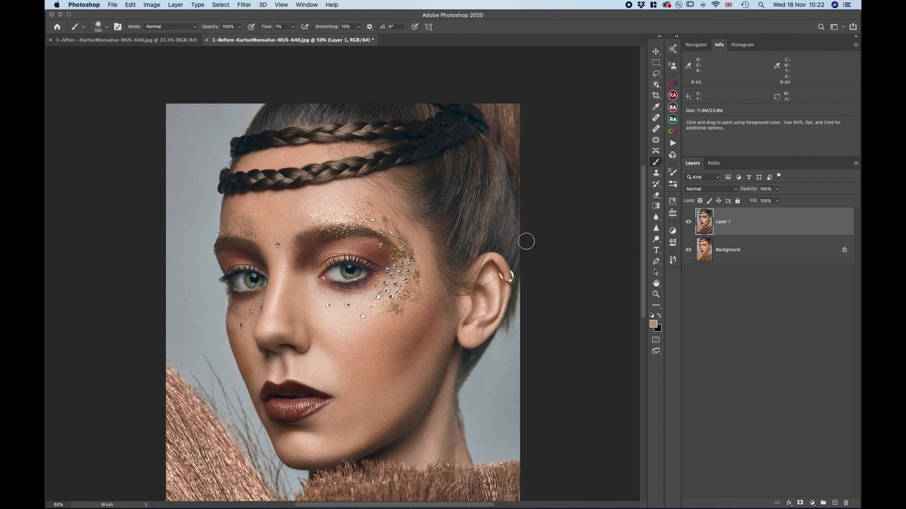
Compare the retouched portrait with the original at 50% zoom by switching Layer 1's visibility off and on repeatedly
{"action": "left_click", "coordinate": [687, 223]}
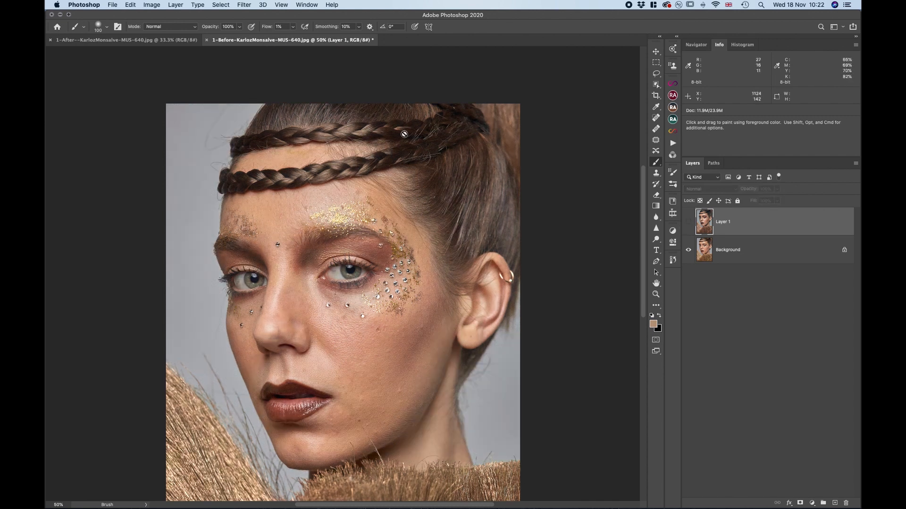
{"action": "left_click", "coordinate": [688, 221]}
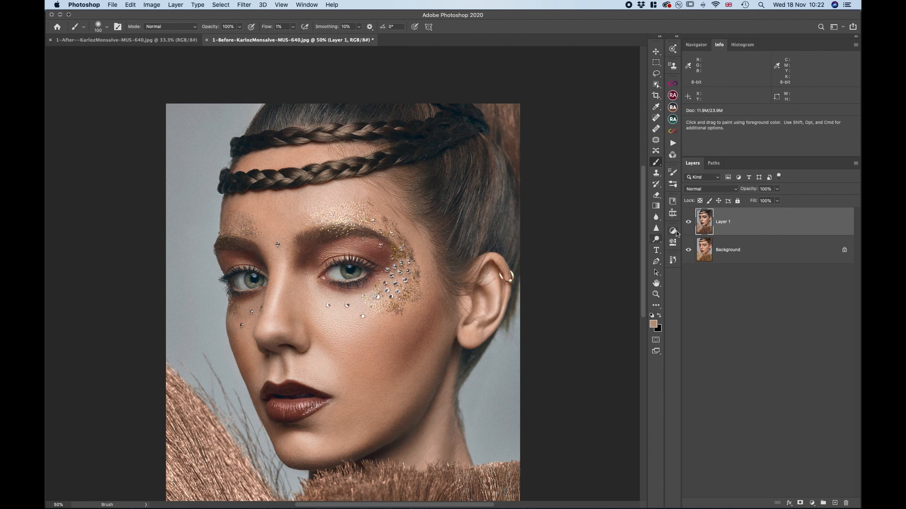
{"action": "left_click", "coordinate": [688, 221]}
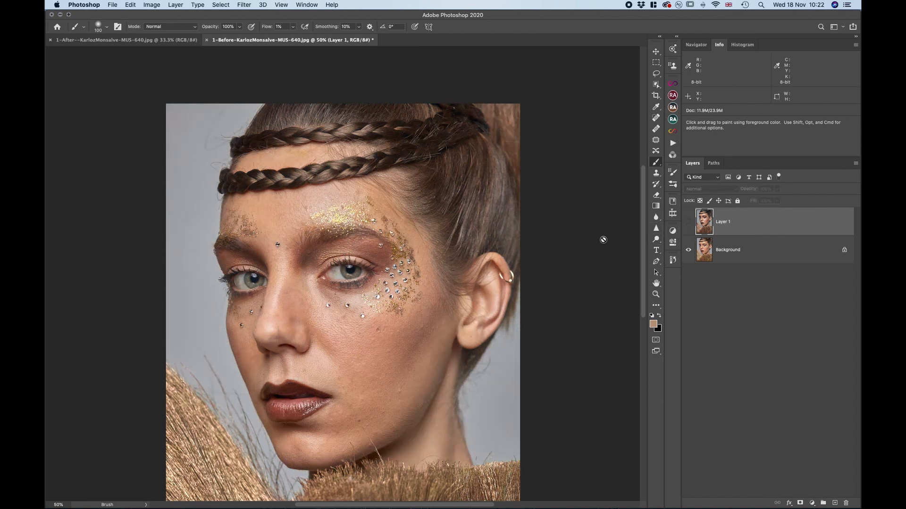
{"action": "left_click", "coordinate": [688, 223]}
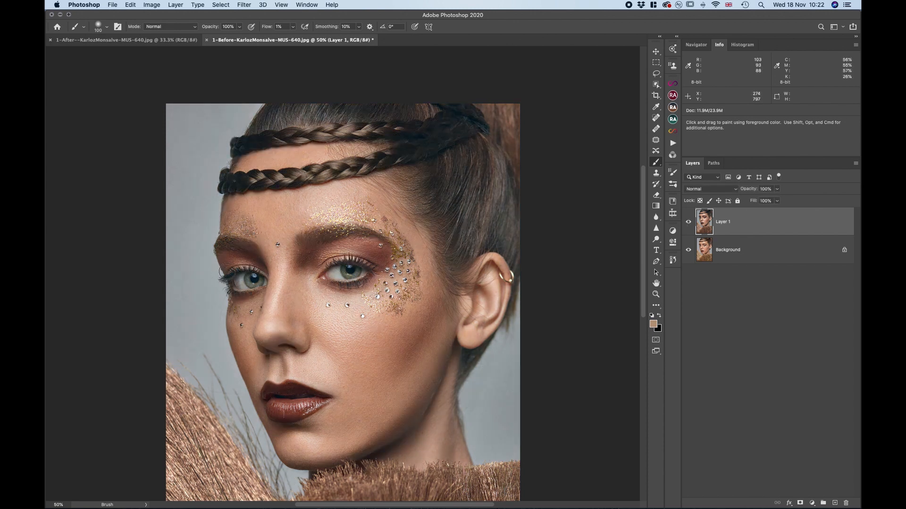
{"action": "left_click", "coordinate": [690, 224]}
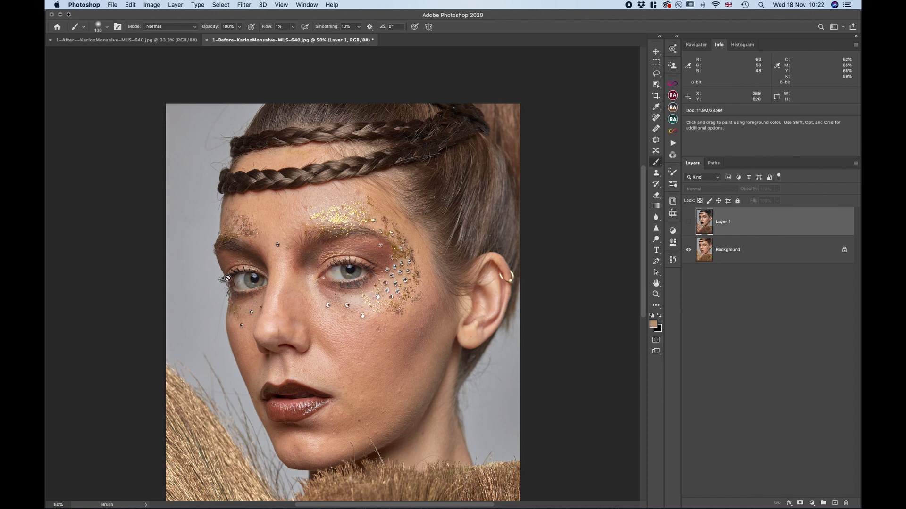
{"action": "left_click", "coordinate": [688, 222]}
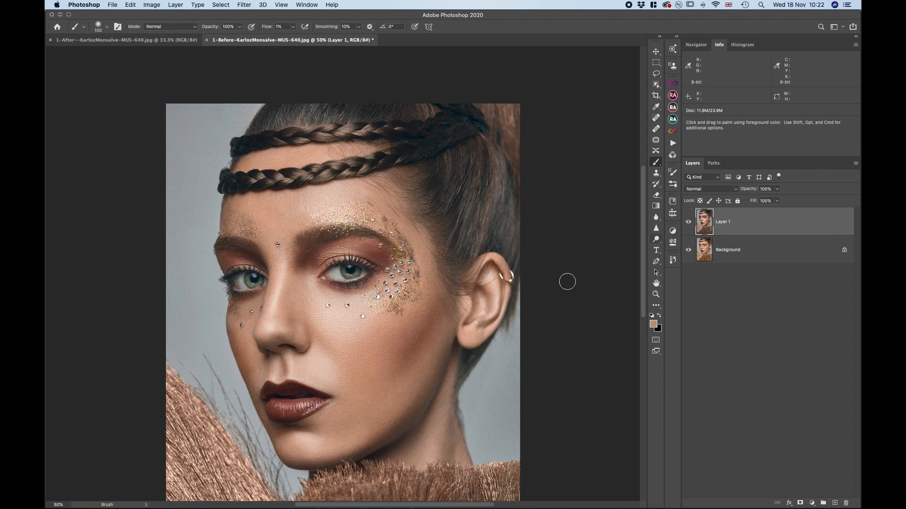
Compare the skin texture, eyes and lips before and after retouching at 100% zoom by hiding and showing Layer 1
{"action": "key", "text": "super+1"}
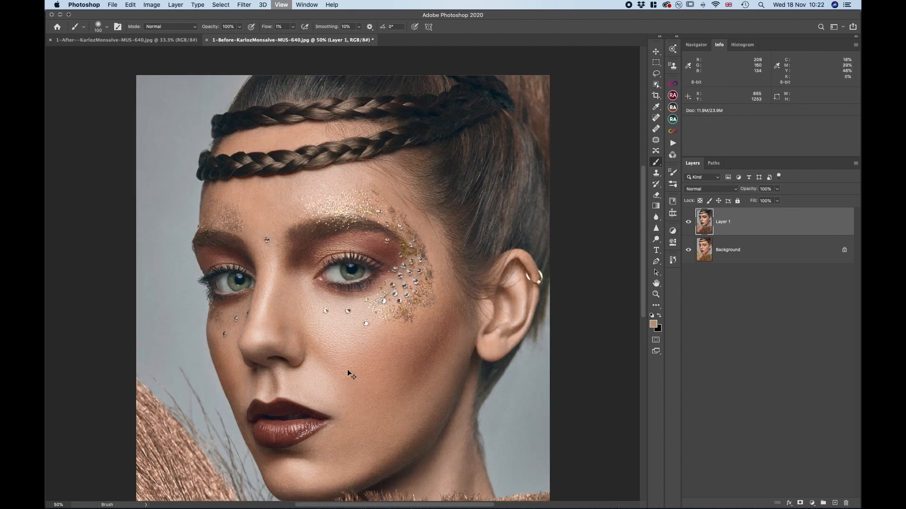
{"action": "scroll", "coordinate": [347, 371], "scroll_direction": "down", "scroll_amount": 5}
{"action": "scroll", "coordinate": [347, 370], "scroll_direction": "down", "scroll_amount": 3}
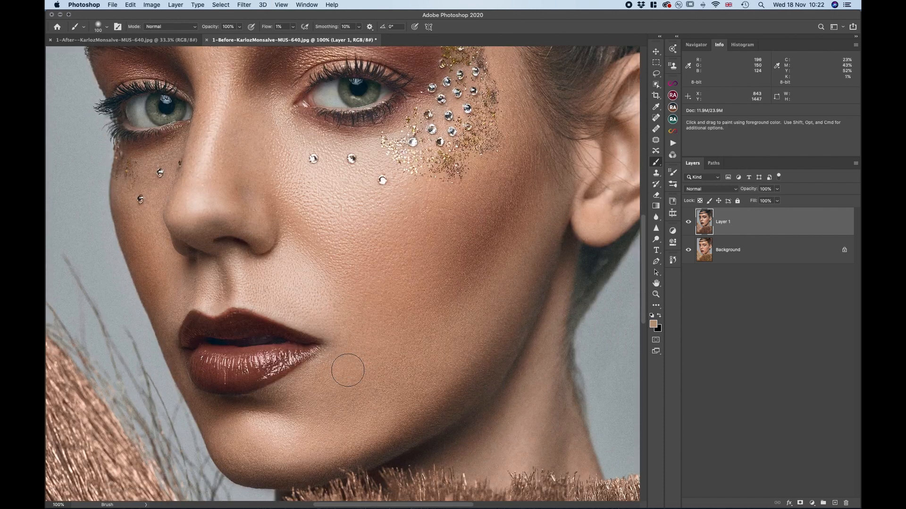
{"action": "left_click", "coordinate": [689, 222]}
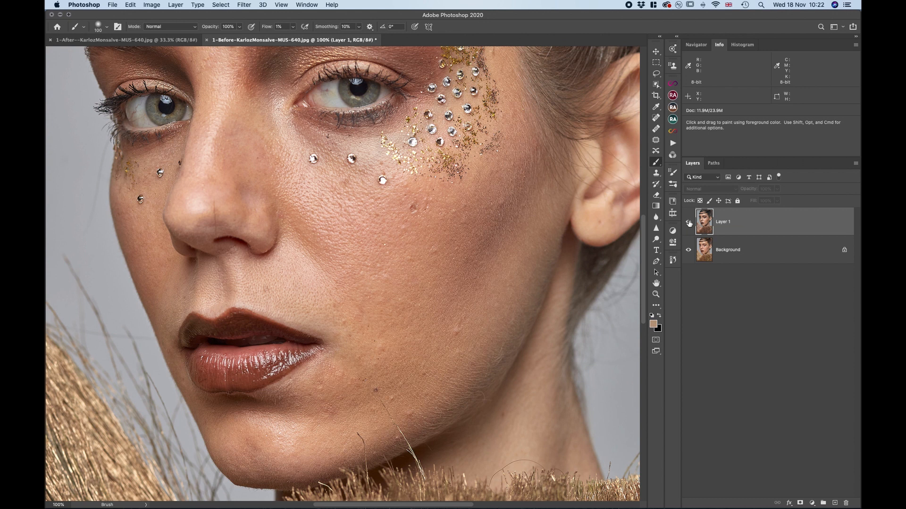
{"action": "left_click", "coordinate": [688, 223]}
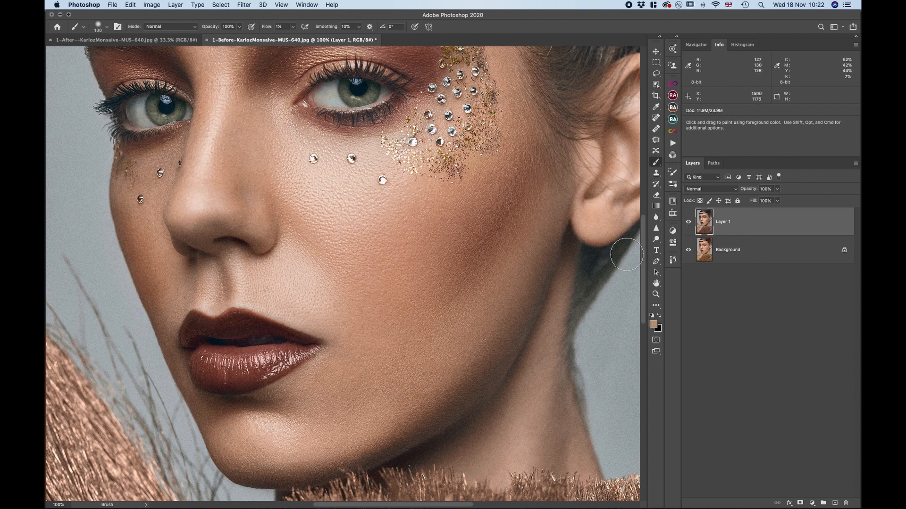
{"action": "left_click", "coordinate": [689, 223]}
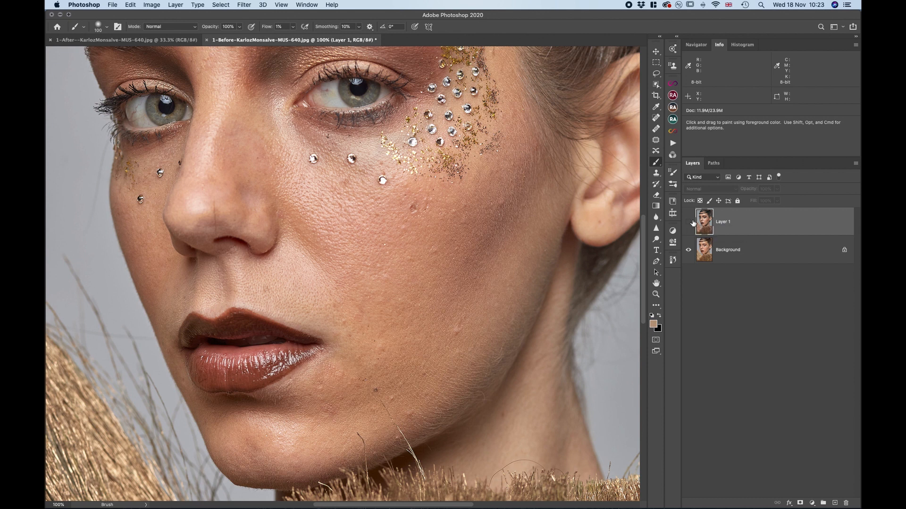
{"action": "left_click", "coordinate": [689, 222]}
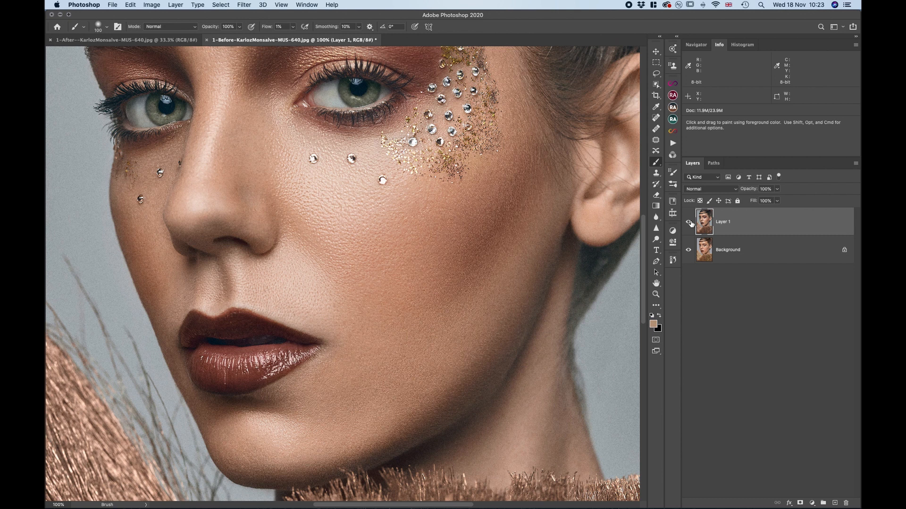
Compare the full composition before and after retouching at 33.3% zoom by hiding and showing Layer 1
{"action": "left_click", "coordinate": [689, 222]}
{"action": "key", "text": "super+minus"}
{"action": "key", "text": "super+minus"}
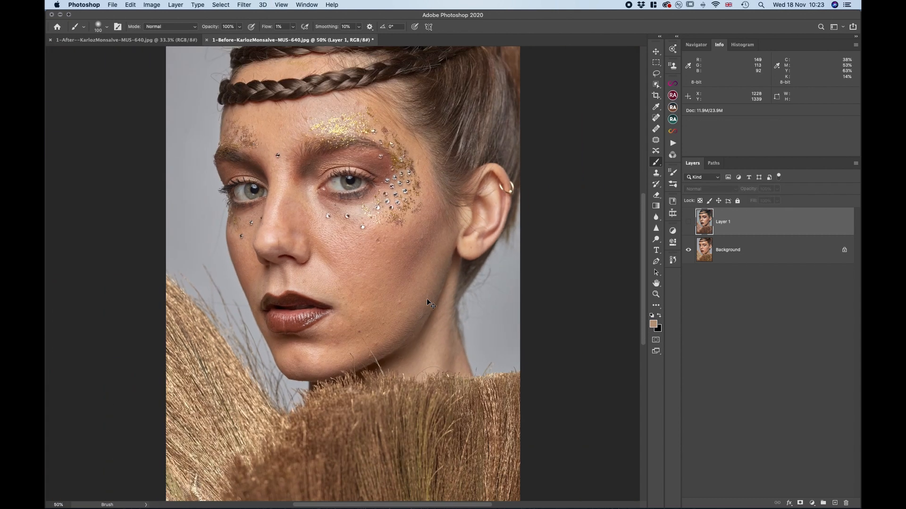
{"action": "key", "text": "super+minus"}
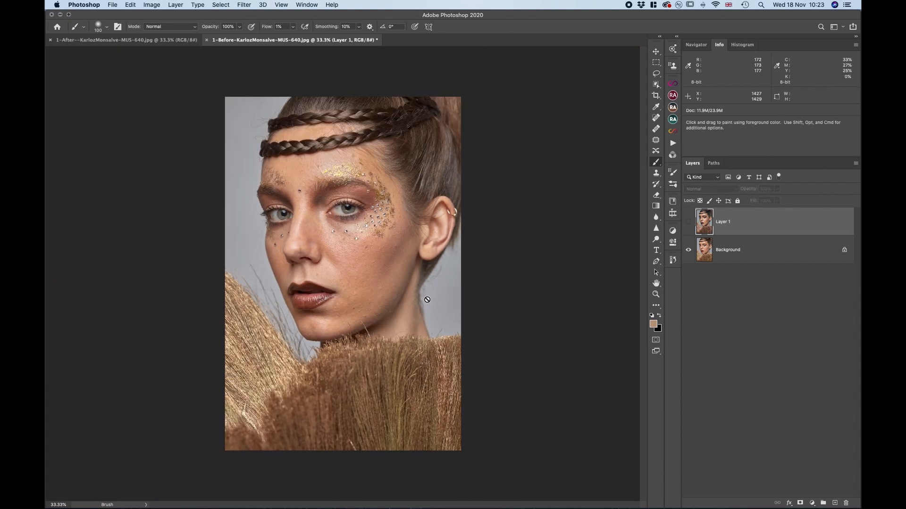
{"action": "left_click", "coordinate": [689, 223]}
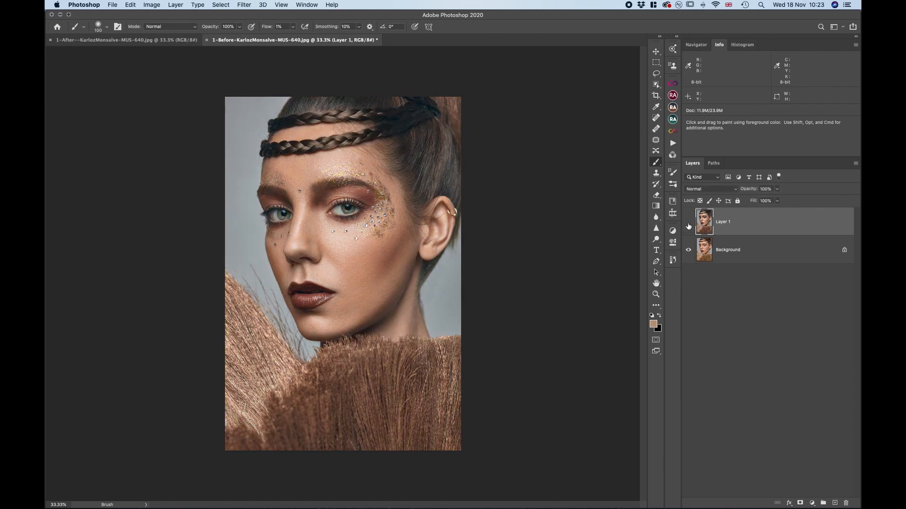
Close both the Before and After portrait documents without saving the changes
{"action": "left_click", "coordinate": [206, 40]}
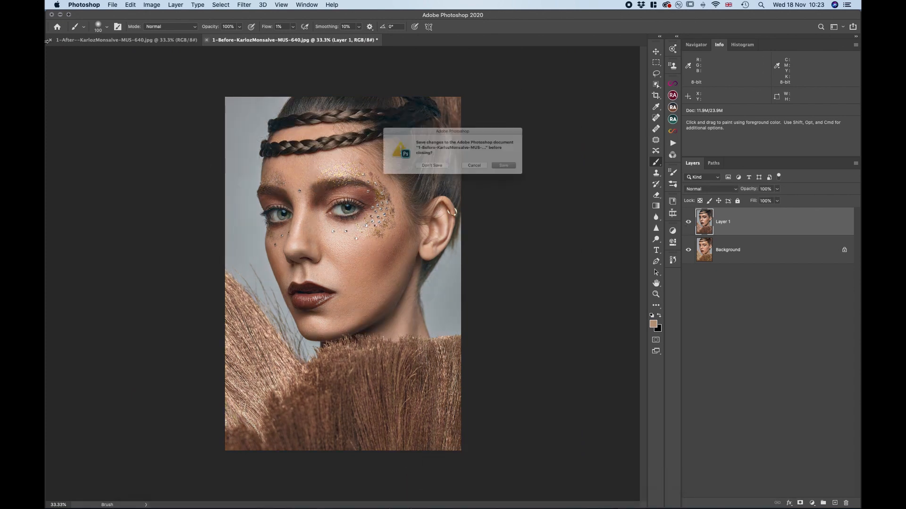
{"action": "left_click", "coordinate": [424, 171]}
{"action": "left_click", "coordinate": [50, 40]}
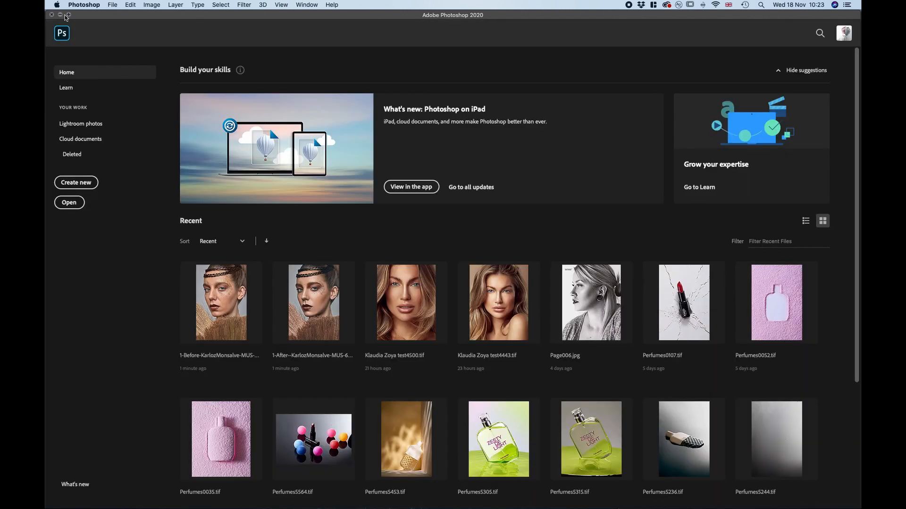
Switch to Finder's Photo & retouching critique folder and open the 2-After and 2-Before DarkSkin images in Photoshop
{"action": "left_click", "coordinate": [65, 15]}
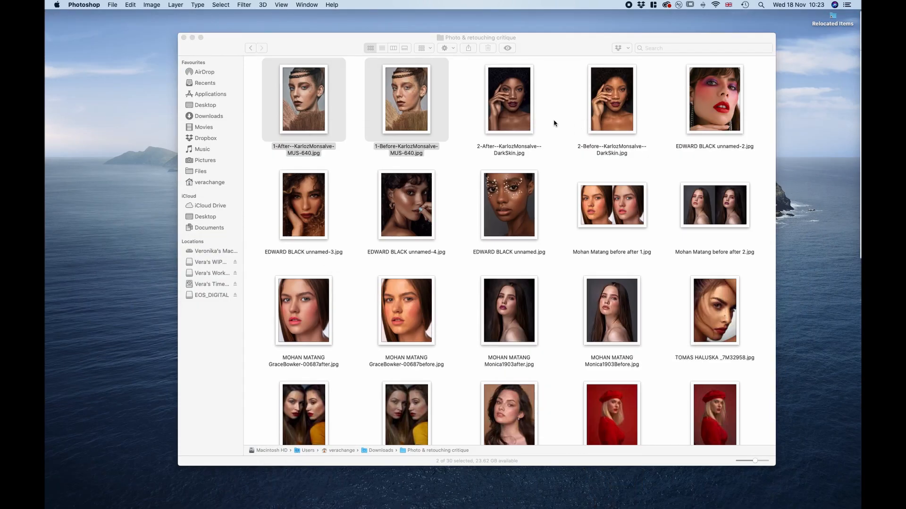
{"action": "left_click", "coordinate": [555, 123]}
{"action": "left_click_drag", "start_coordinate": [647, 106], "coordinate": [494, 111]}
{"action": "right_click", "coordinate": [494, 110]}
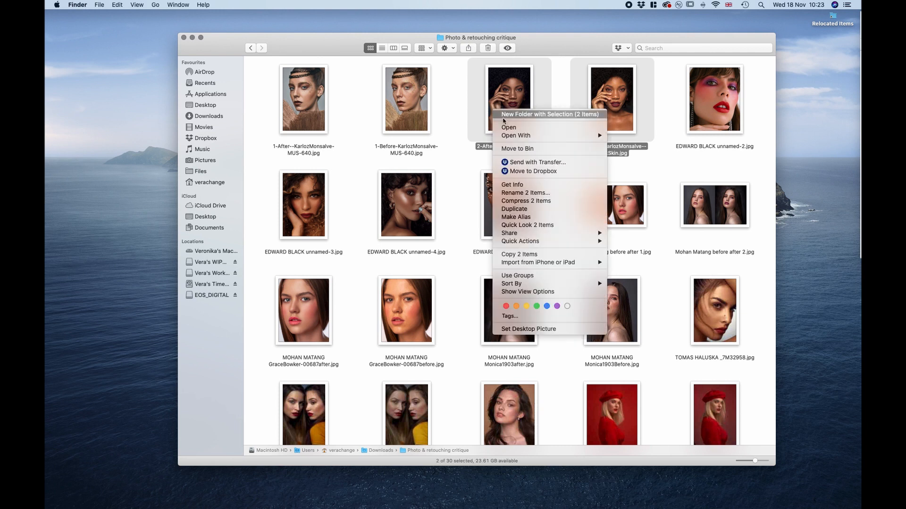
{"action": "mouse_move", "coordinate": [519, 135]}
{"action": "left_click", "coordinate": [642, 149]}
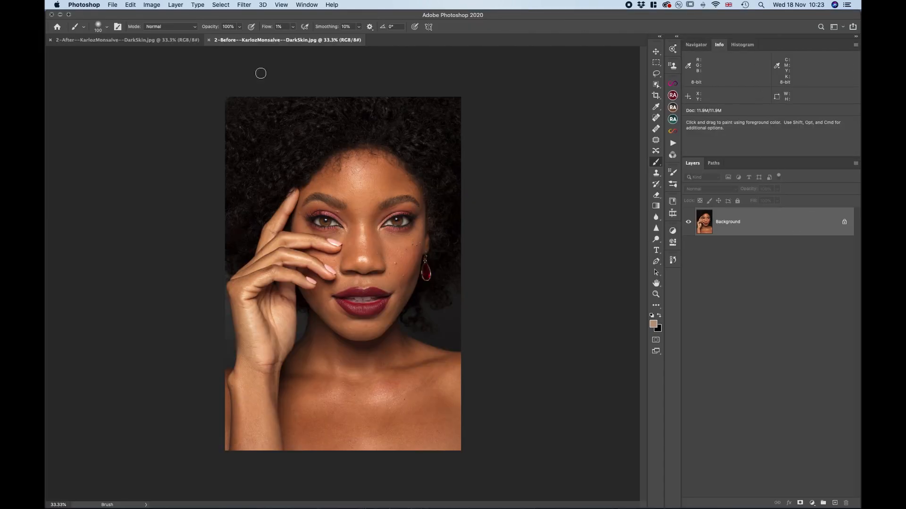
Copy the retouched 2-After DarkSkin portrait into the 2-Before document as an aligned layer
{"action": "left_click", "coordinate": [159, 41]}
{"action": "left_click_drag", "start_coordinate": [792, 228], "coordinate": [385, 205]}
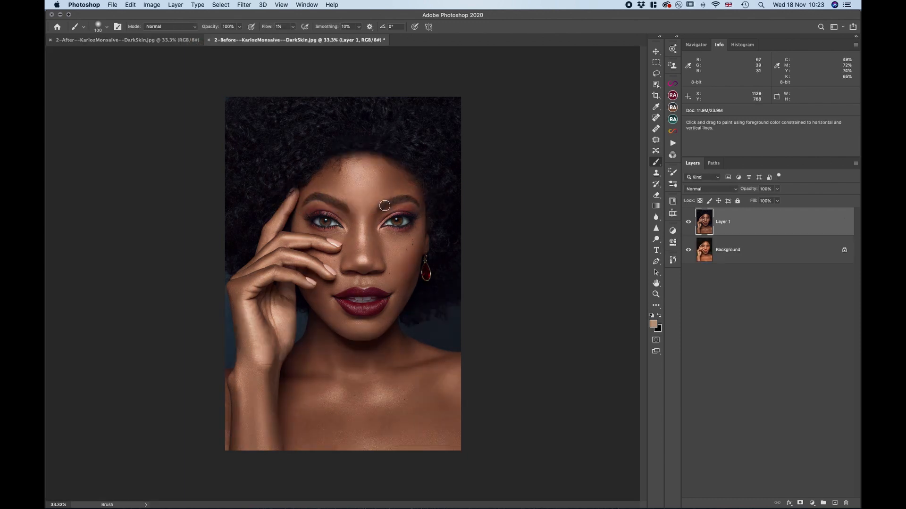
Examine the retouched dark-skin portrait's hair, face, hand, lips, shoulders and background colour
{"action": "key", "text": "super+0"}
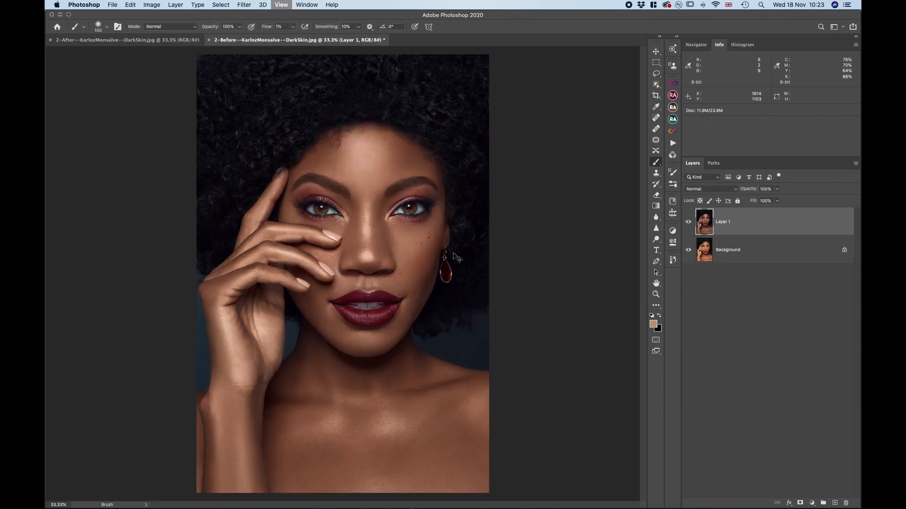
{"action": "key", "text": "super+equal"}
{"action": "scroll", "coordinate": [453, 253], "scroll_direction": "down", "scroll_amount": 5}
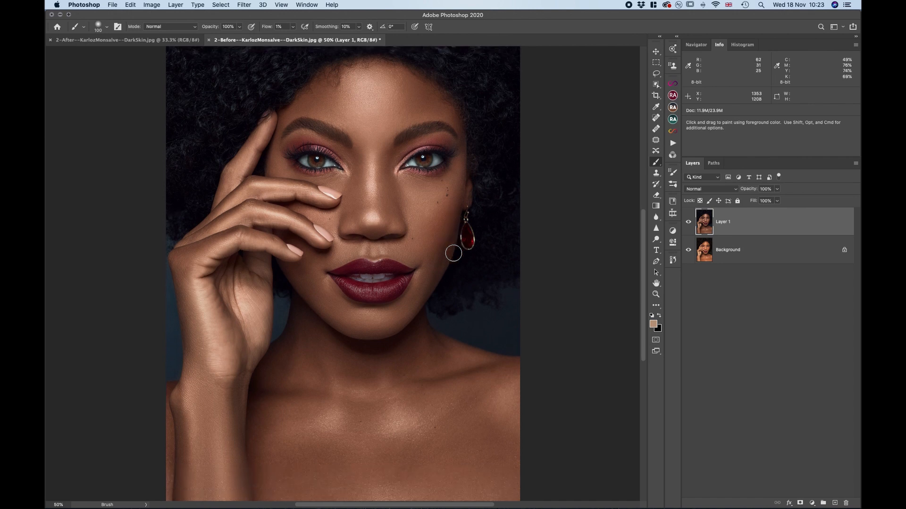
{"action": "scroll", "coordinate": [454, 254], "scroll_direction": "up", "scroll_amount": 8}
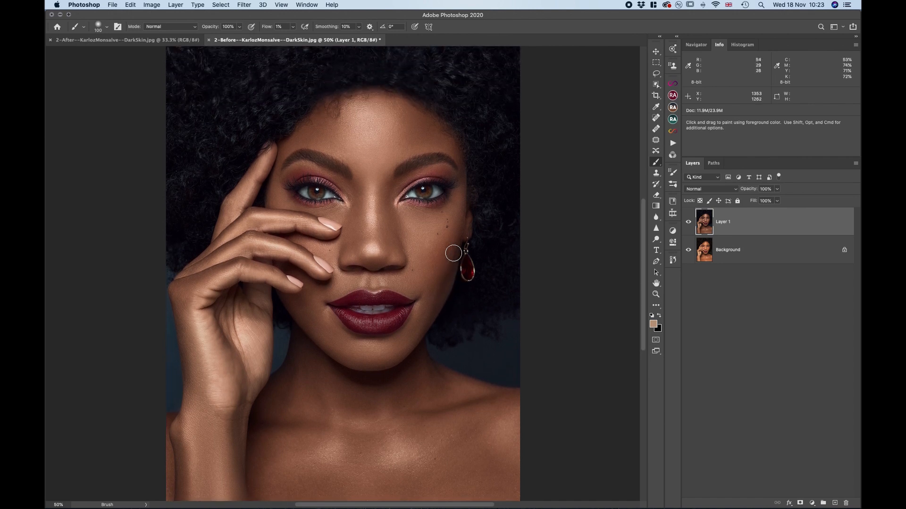
{"action": "scroll", "coordinate": [454, 253], "scroll_direction": "up", "scroll_amount": 2}
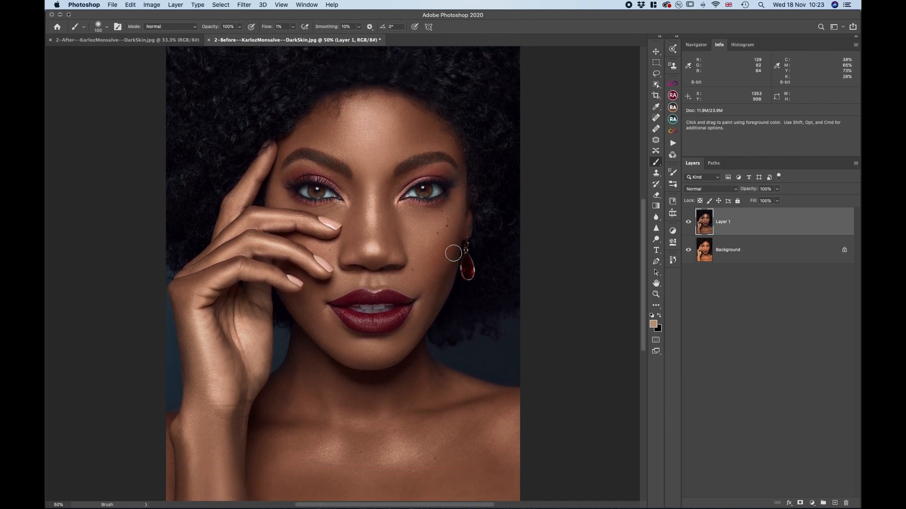
{"action": "scroll", "coordinate": [453, 253], "scroll_direction": "down", "scroll_amount": 11}
{"action": "scroll", "coordinate": [454, 254], "scroll_direction": "right", "scroll_amount": 1}
{"action": "scroll", "coordinate": [453, 253], "scroll_direction": "up", "scroll_amount": 10}
{"action": "scroll", "coordinate": [454, 253], "scroll_direction": "down", "scroll_amount": 1}
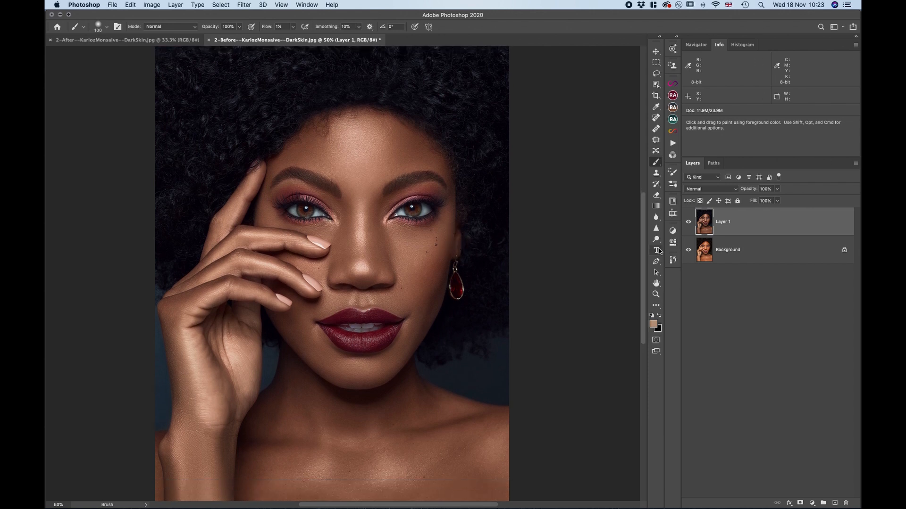
Compare the retouched dark-skin portrait with the original by repeatedly hiding and showing Layer 1
{"action": "left_click", "coordinate": [687, 223]}
{"action": "left_click", "coordinate": [687, 222]}
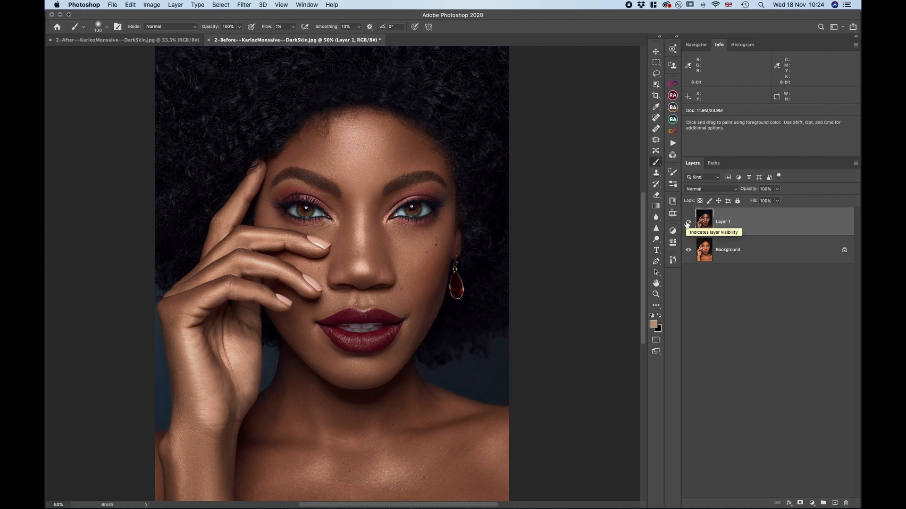
{"action": "scroll", "coordinate": [405, 302], "scroll_direction": "down", "scroll_amount": 3}
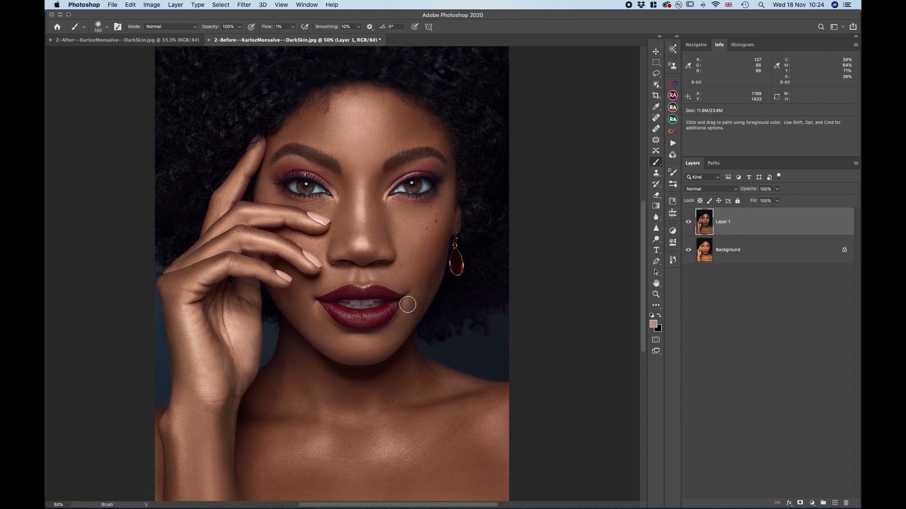
{"action": "key", "text": "super+minus"}
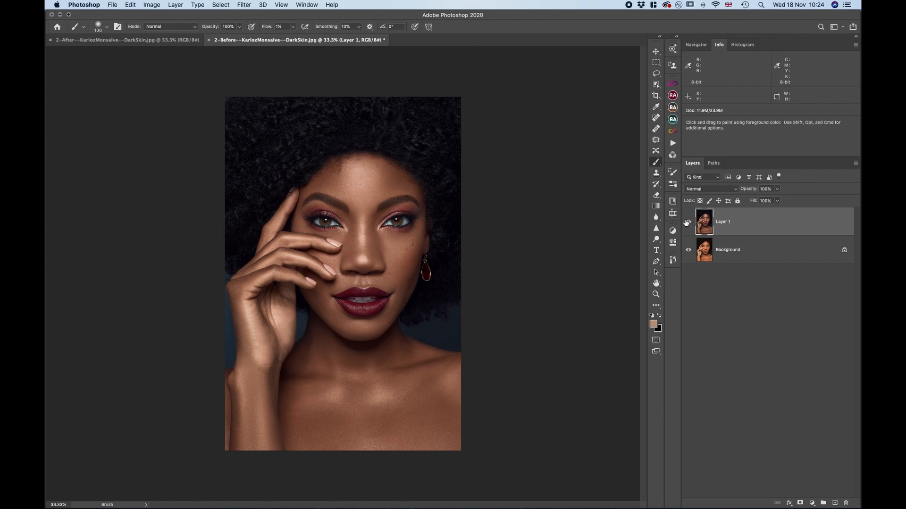
{"action": "left_click", "coordinate": [688, 222]}
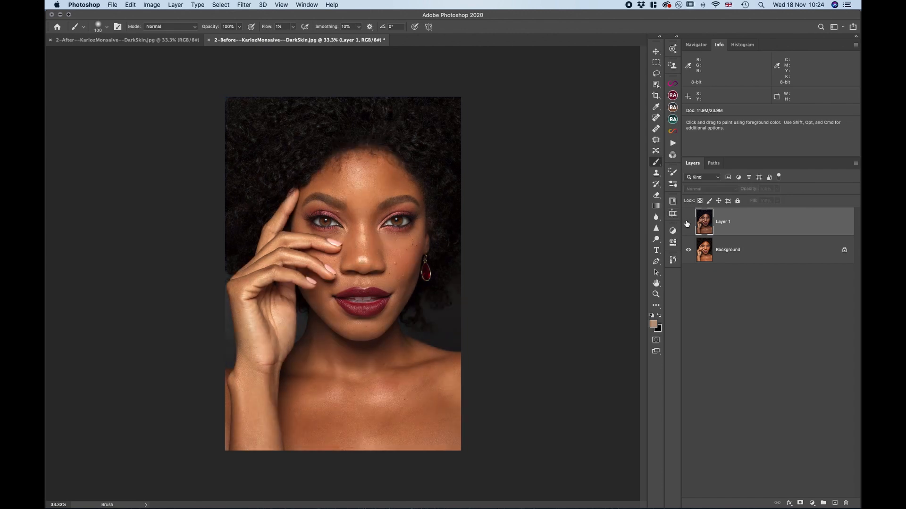
{"action": "left_click", "coordinate": [688, 222]}
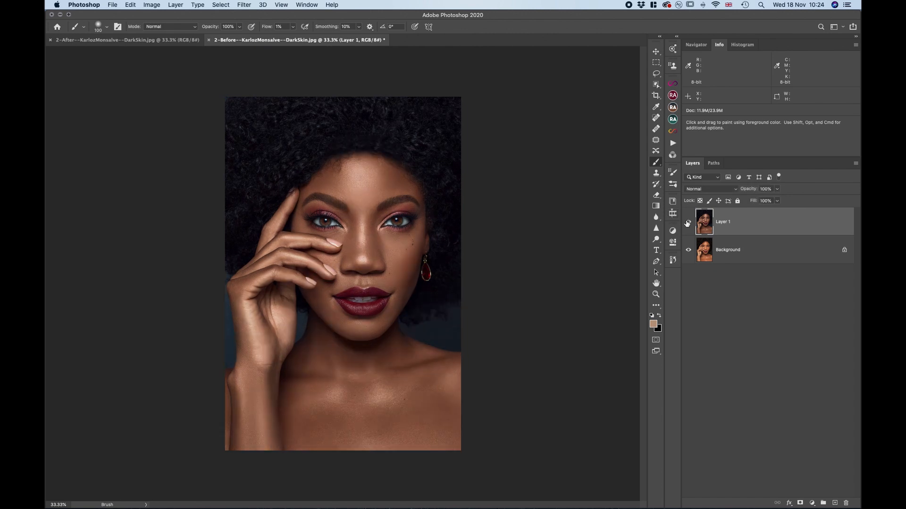
{"action": "left_click", "coordinate": [687, 222]}
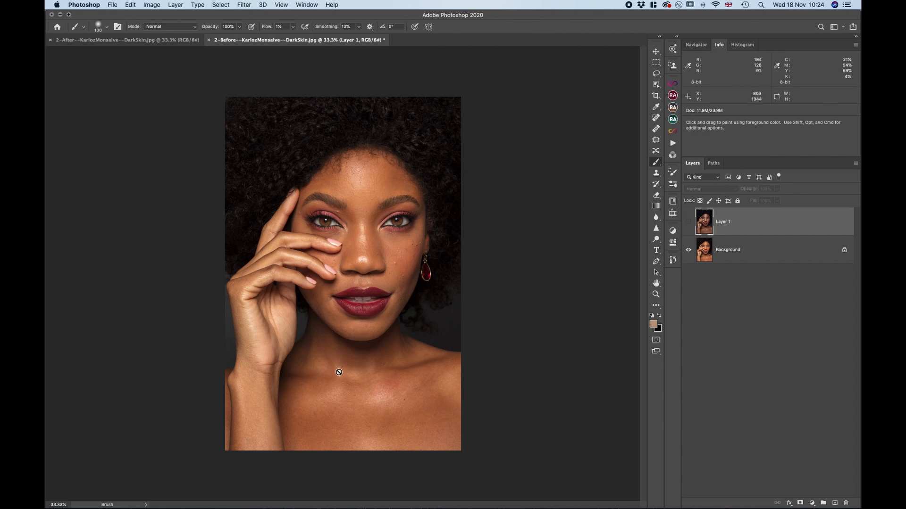
{"action": "left_click", "coordinate": [688, 223]}
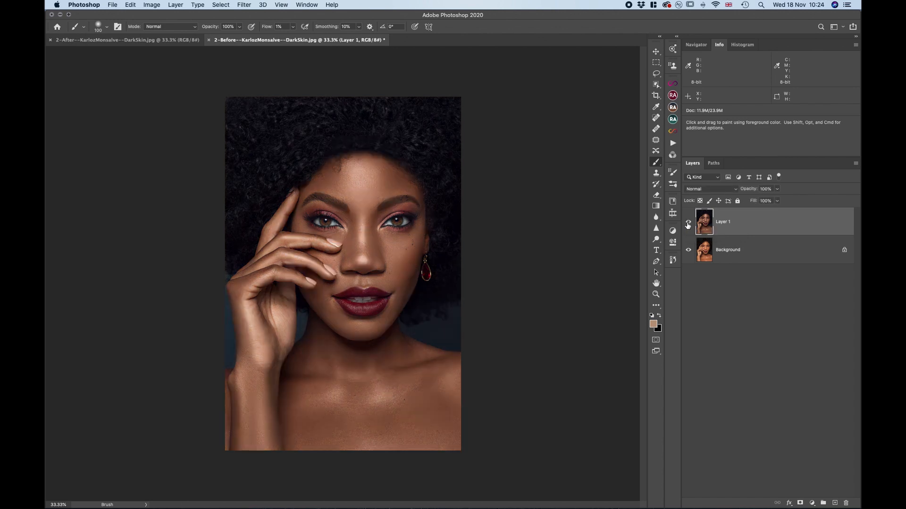
{"action": "left_click", "coordinate": [687, 225]}
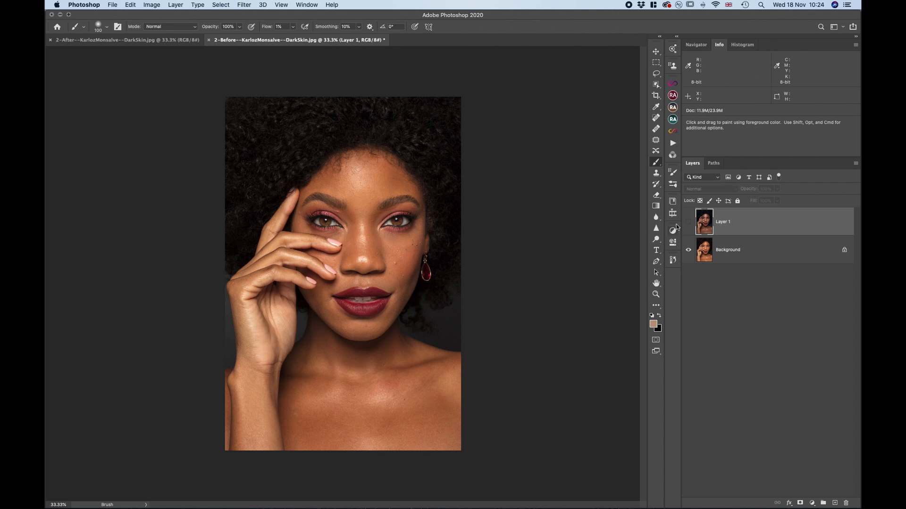
{"action": "left_click", "coordinate": [688, 222]}
Sample the whites of both eyes and inspect the sampled colours' values in the Color Picker
{"action": "key", "text": "super+1"}
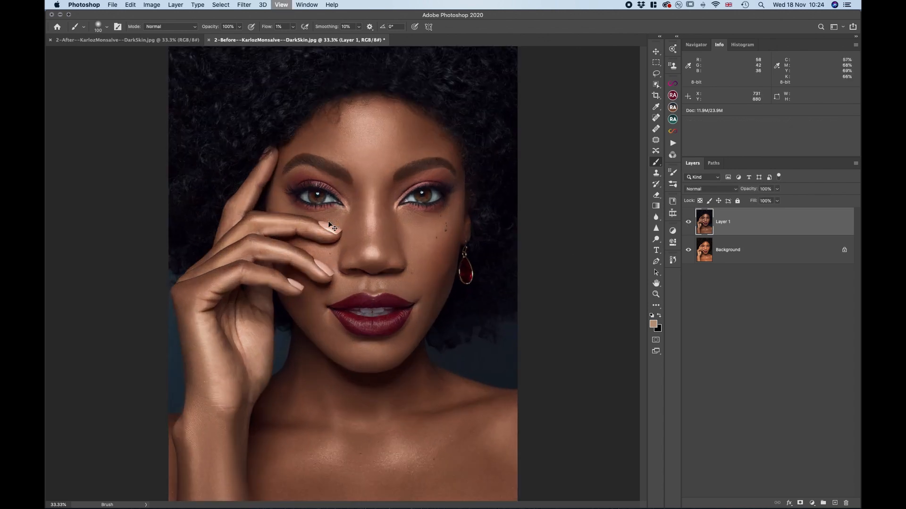
{"action": "scroll", "coordinate": [328, 221], "scroll_direction": "up", "scroll_amount": 3}
{"action": "scroll", "coordinate": [328, 221], "scroll_direction": "up", "scroll_amount": 1}
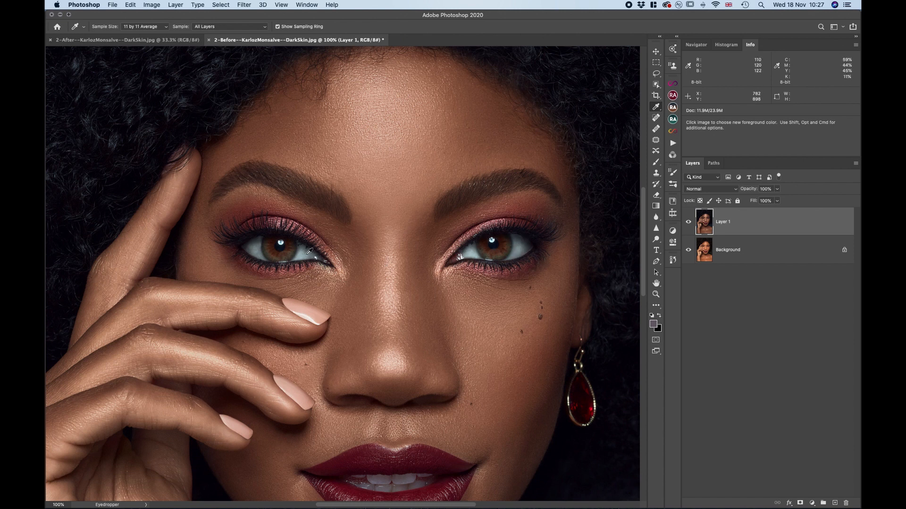
{"action": "left_click", "coordinate": [258, 246]}
{"action": "left_click", "coordinate": [654, 325]}
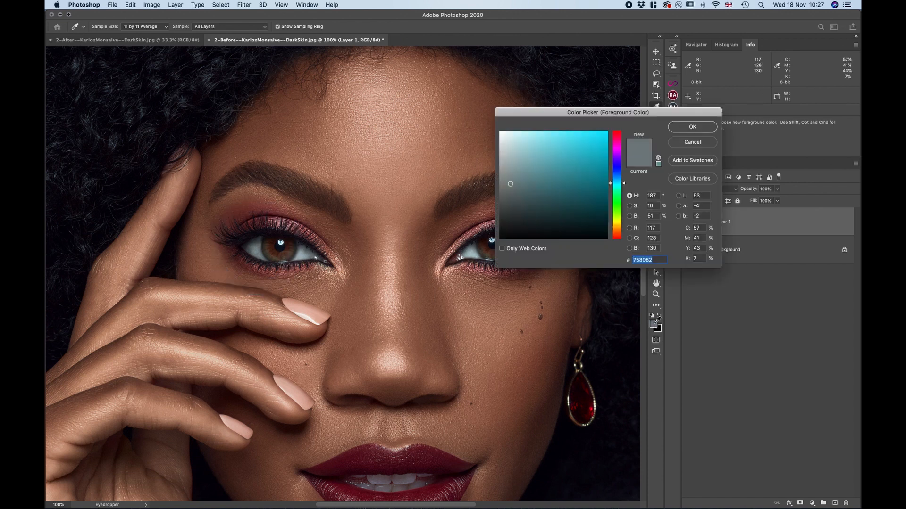
{"action": "left_click", "coordinate": [700, 134]}
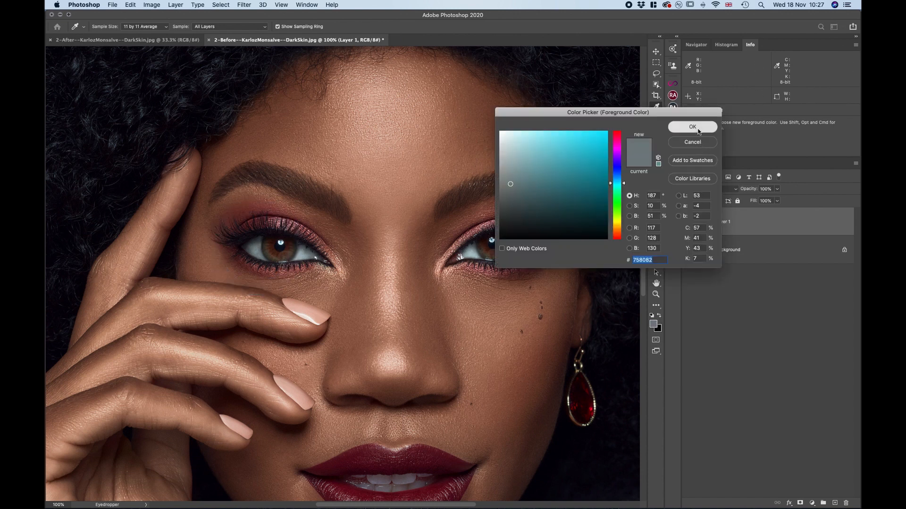
{"action": "left_click", "coordinate": [471, 252]}
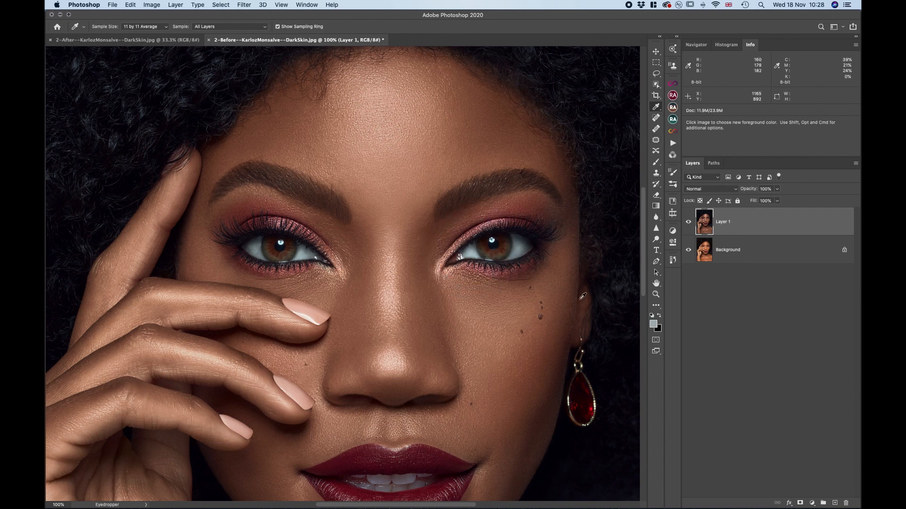
{"action": "left_click", "coordinate": [653, 325]}
{"action": "left_click", "coordinate": [683, 133]}
{"action": "left_click", "coordinate": [653, 324]}
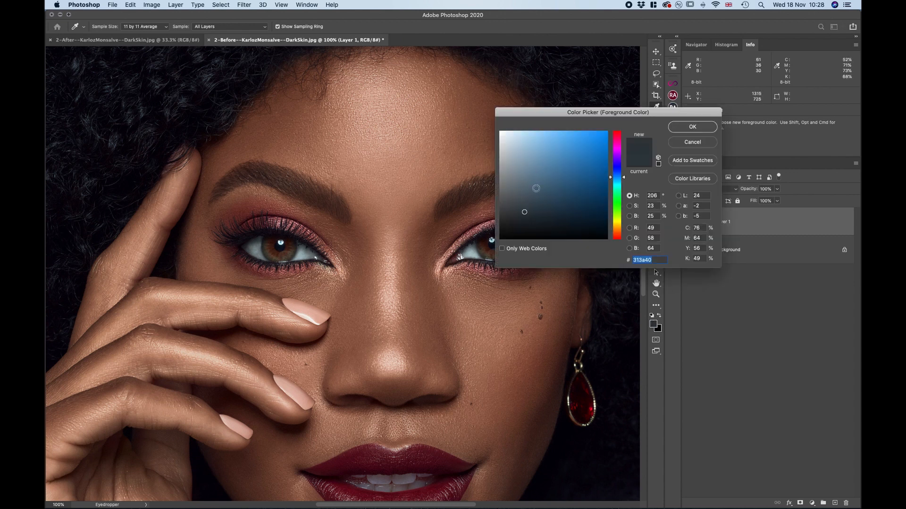
{"action": "left_click", "coordinate": [693, 128]}
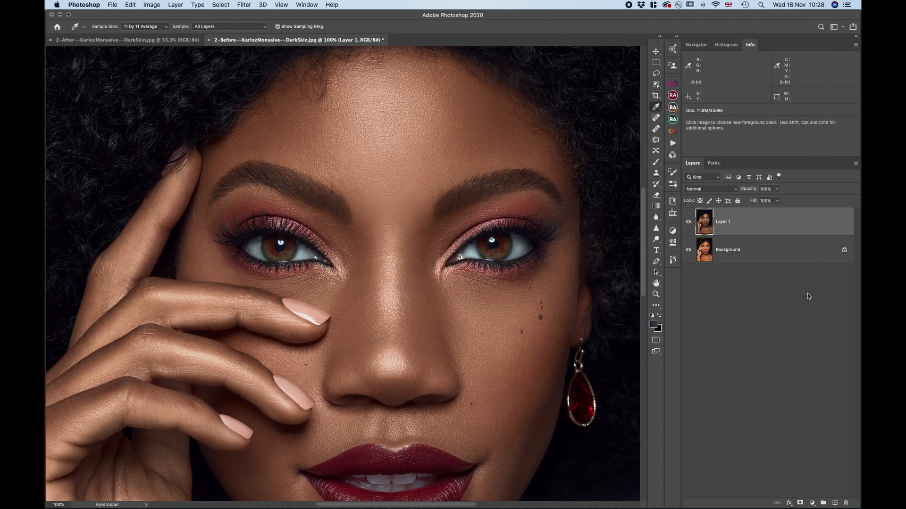
Add a Hue/Saturation adjustment layer above Layer 1 with Saturation -51 and invert its mask to black
{"action": "left_click", "coordinate": [811, 501]}
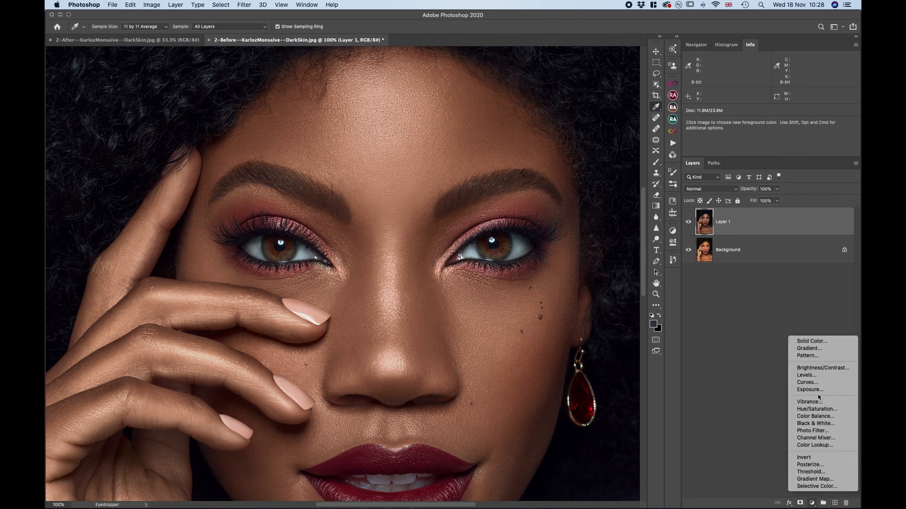
{"action": "left_click", "coordinate": [816, 409]}
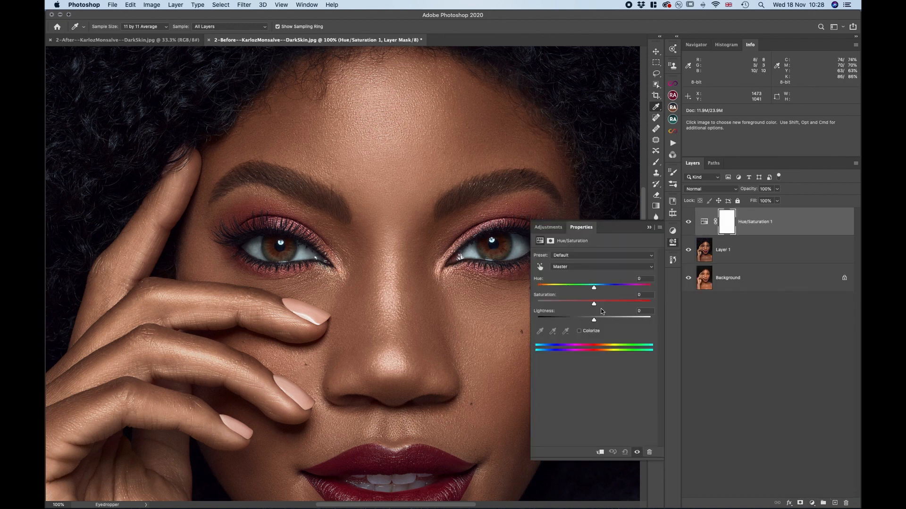
{"action": "left_click_drag", "start_coordinate": [593, 301], "coordinate": [568, 306]}
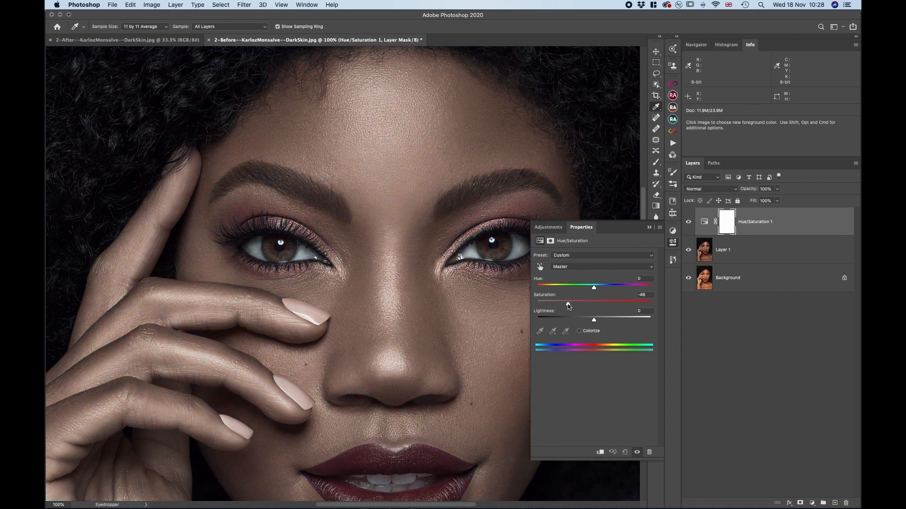
{"action": "left_click", "coordinate": [649, 228]}
{"action": "left_click", "coordinate": [656, 164]}
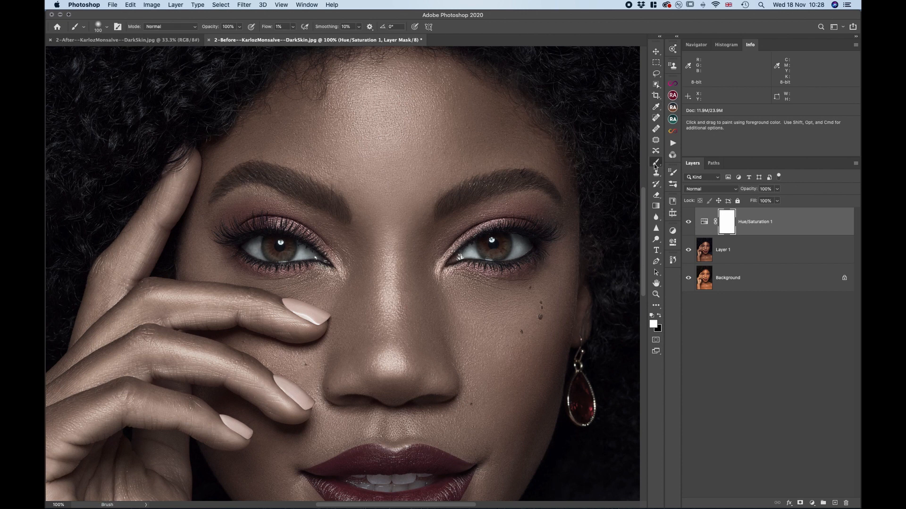
{"action": "left_click", "coordinate": [812, 225]}
{"action": "left_click", "coordinate": [725, 225]}
{"action": "key", "text": "super+i"}
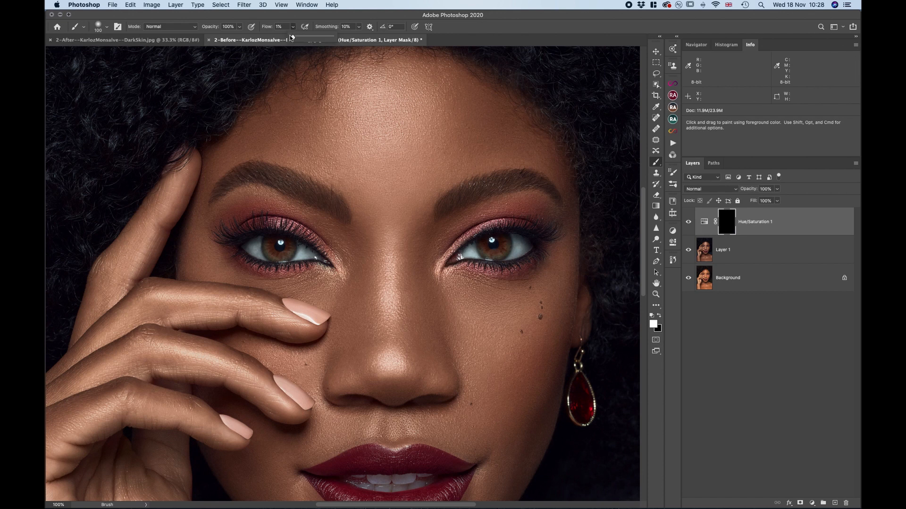
Paint white on the Hue/Saturation mask over the whites of both eyes with a small brush at 100% flow
{"action": "key", "text": "shift+0"}
{"action": "key", "text": "bracketleft"}
{"action": "key", "text": "bracketleft"}
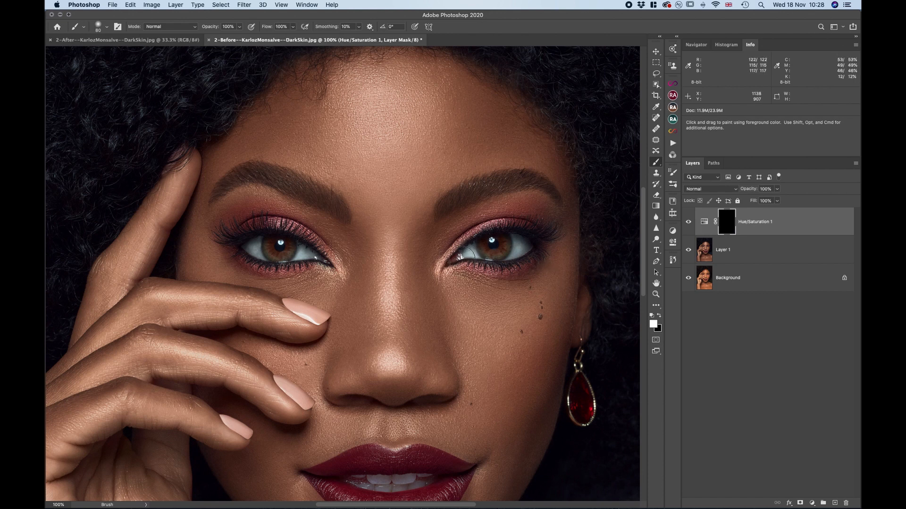
{"action": "key", "text": "bracketleft"}
{"action": "key", "text": "bracketleft"}
{"action": "key", "text": "bracketleft"}
{"action": "key", "text": "bracketleft"}
{"action": "key", "text": "bracketleft"}
{"action": "key", "text": "bracketleft"}
{"action": "key", "text": "bracketleft"}
{"action": "key", "text": "bracketleft"}
{"action": "mouse_move", "coordinate": [468, 251]}
{"action": "left_mouse_down"}
{"action": "mouse_move", "coordinate": [519, 249]}
{"action": "mouse_move", "coordinate": [519, 239]}
{"action": "mouse_move", "coordinate": [515, 252]}
{"action": "left_mouse_up"}
{"action": "mouse_move", "coordinate": [311, 252]}
{"action": "left_mouse_down"}
{"action": "mouse_move", "coordinate": [249, 245]}
{"action": "mouse_move", "coordinate": [253, 253]}
{"action": "mouse_move", "coordinate": [257, 239]}
{"action": "left_mouse_up"}
Compare the eyes with and without the Hue/Saturation adjustment and delete that adjustment layer
{"action": "key", "text": "super+minus"}
{"action": "key", "text": "super+minus"}
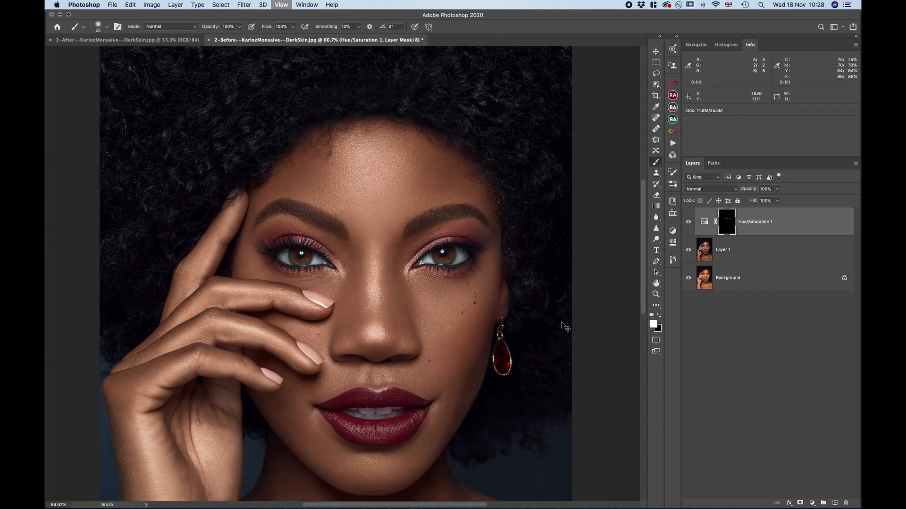
{"action": "left_click", "coordinate": [688, 223]}
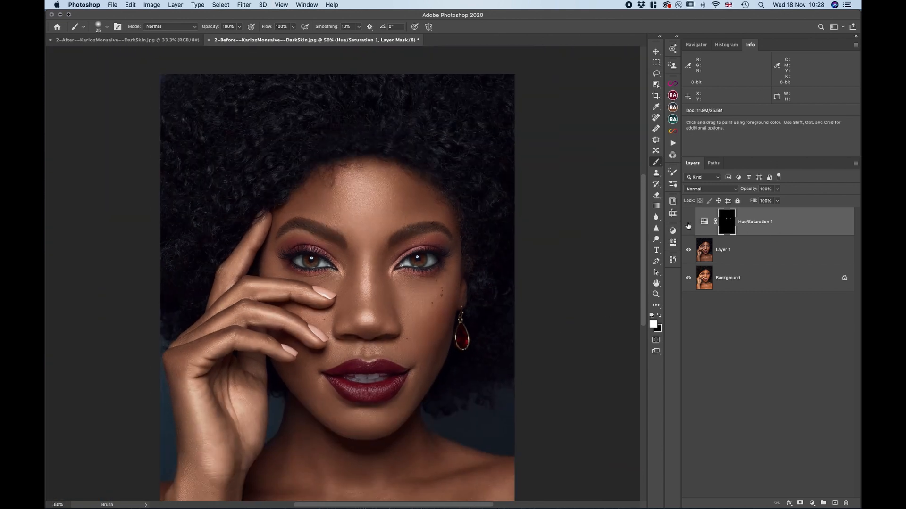
{"action": "left_click", "coordinate": [688, 223]}
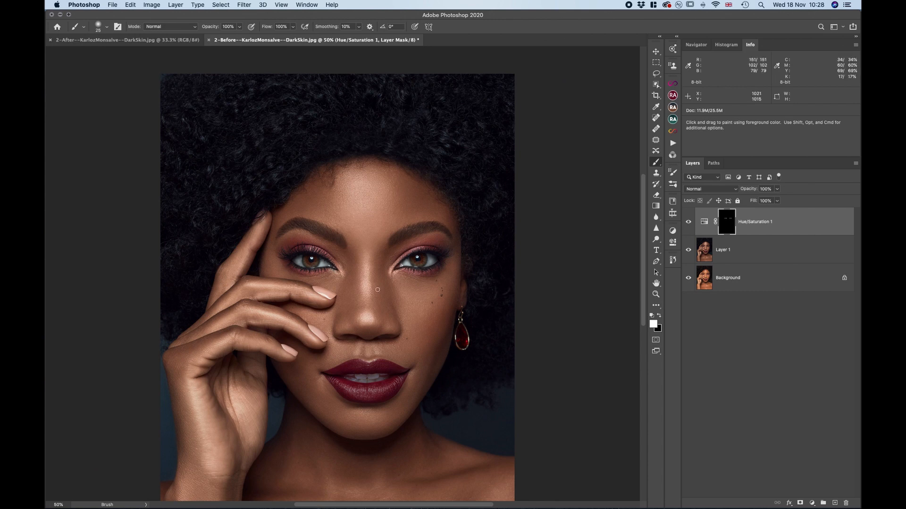
{"action": "key", "text": "super+plus"}
{"action": "key", "text": "super+plus"}
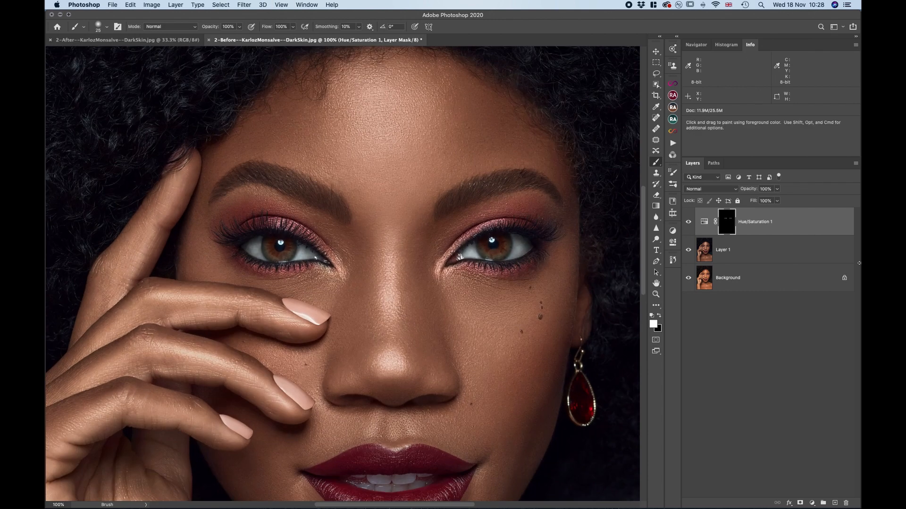
{"action": "left_click_drag", "start_coordinate": [844, 234], "coordinate": [846, 503]}
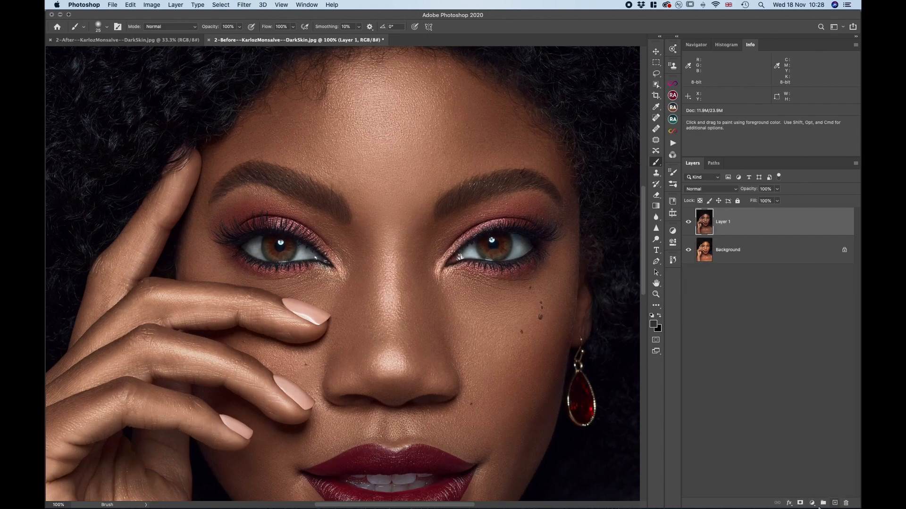
Add a Curves adjustment layer, lowering the Blue curve to Input 34, Output 30 and the Green curve to Input 87, Output 83
{"action": "left_click", "coordinate": [812, 503]}
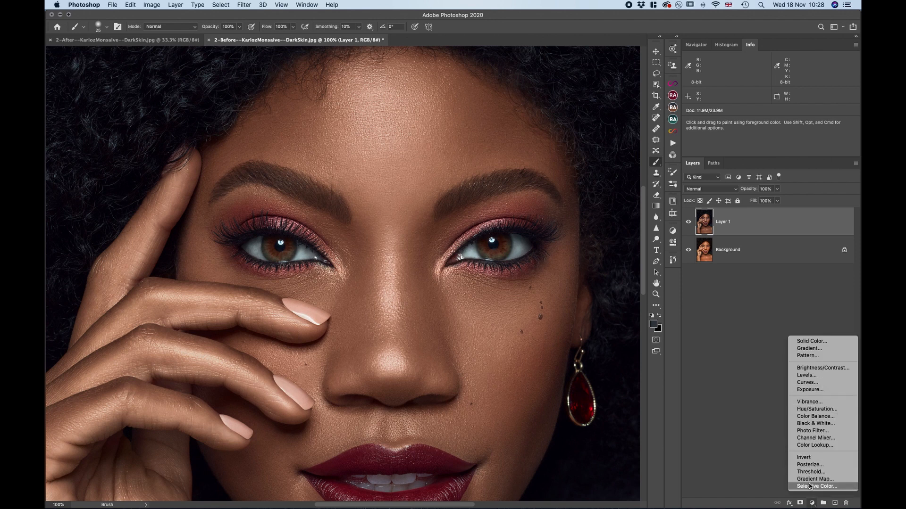
{"action": "left_click", "coordinate": [815, 383]}
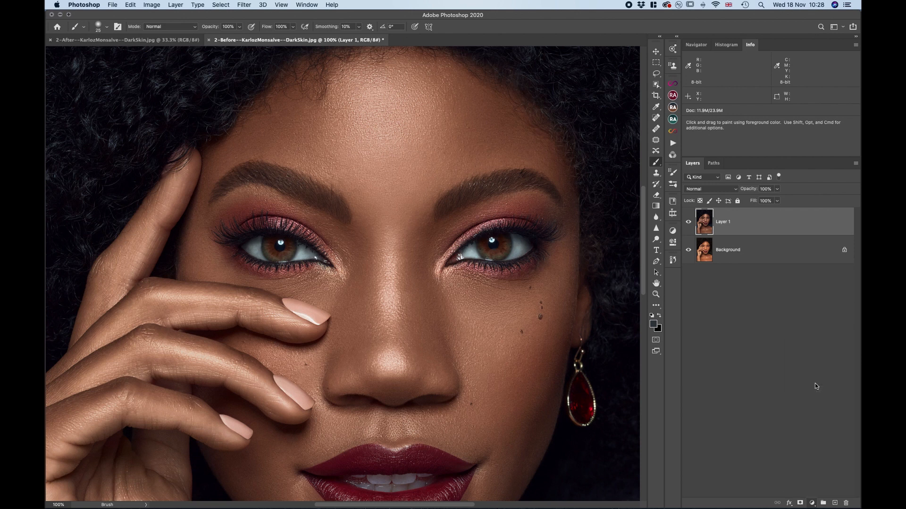
{"action": "left_click", "coordinate": [588, 266]}
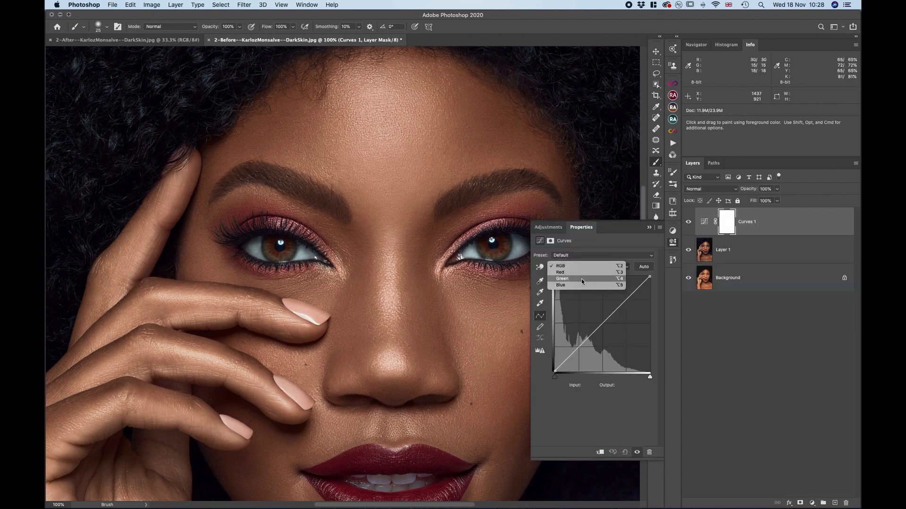
{"action": "left_click", "coordinate": [580, 285]}
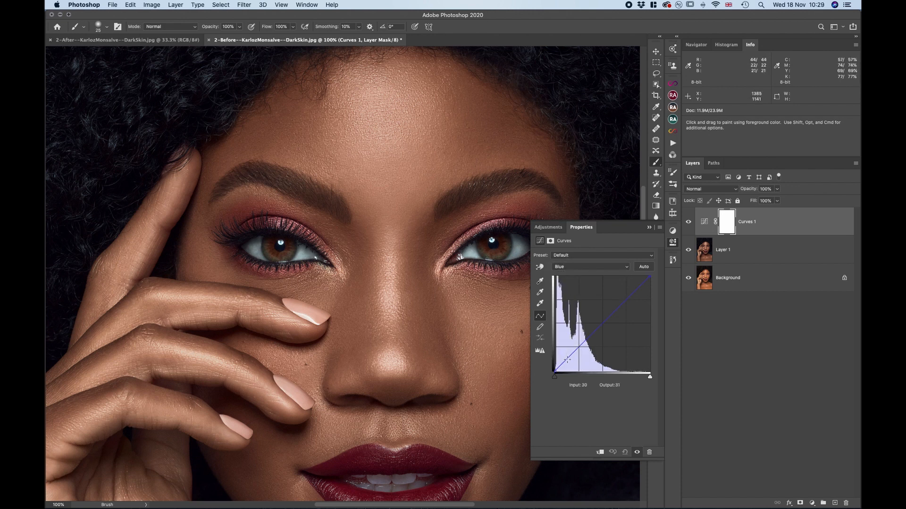
{"action": "left_click_drag", "start_coordinate": [567, 359], "coordinate": [568, 360]}
{"action": "left_click", "coordinate": [578, 267]}
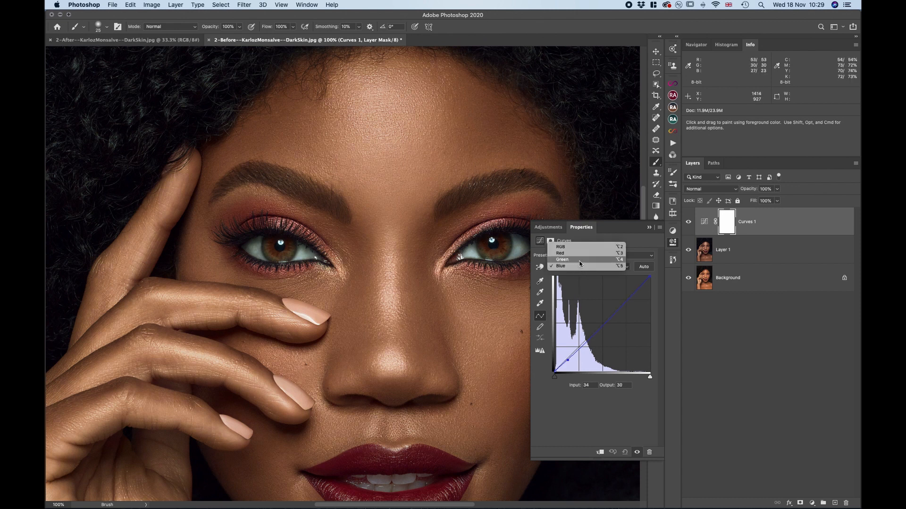
{"action": "left_click", "coordinate": [578, 259]}
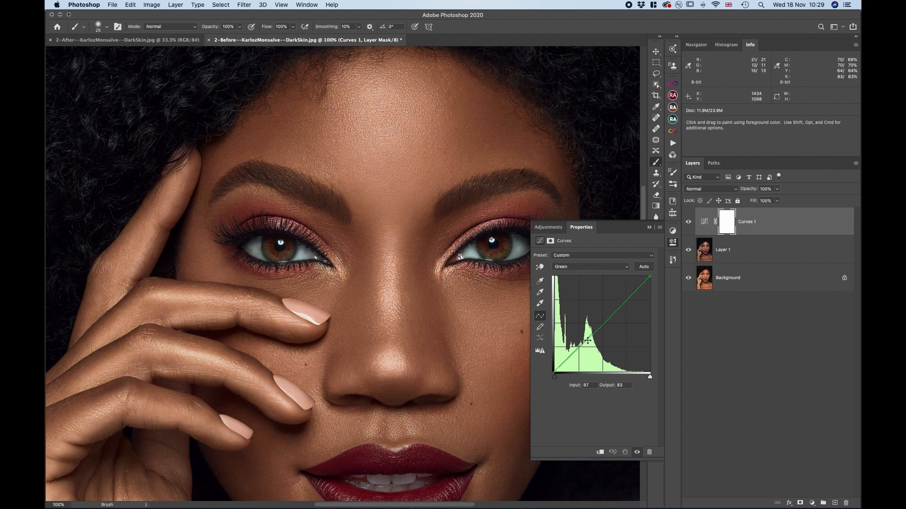
{"action": "left_click", "coordinate": [649, 229]}
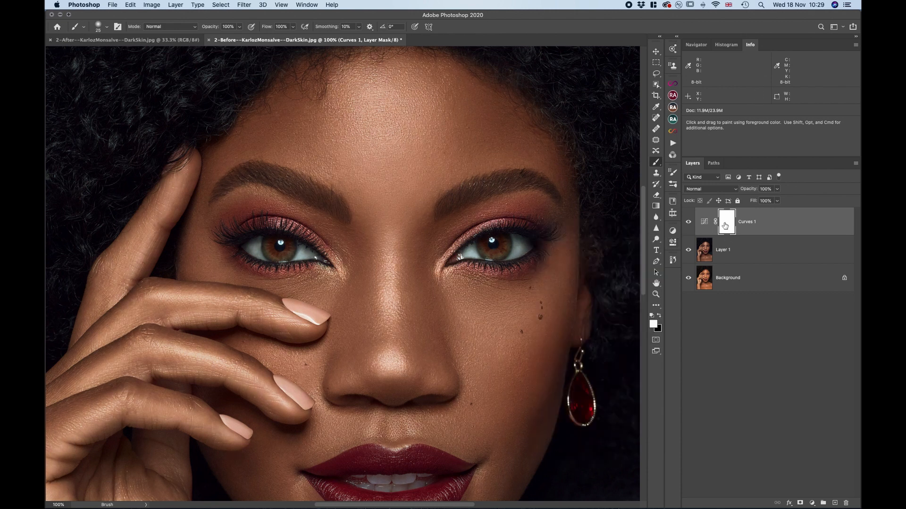
Invert the Curves mask to black and paint white over the whites of both eyes
{"action": "key", "text": "super+i"}
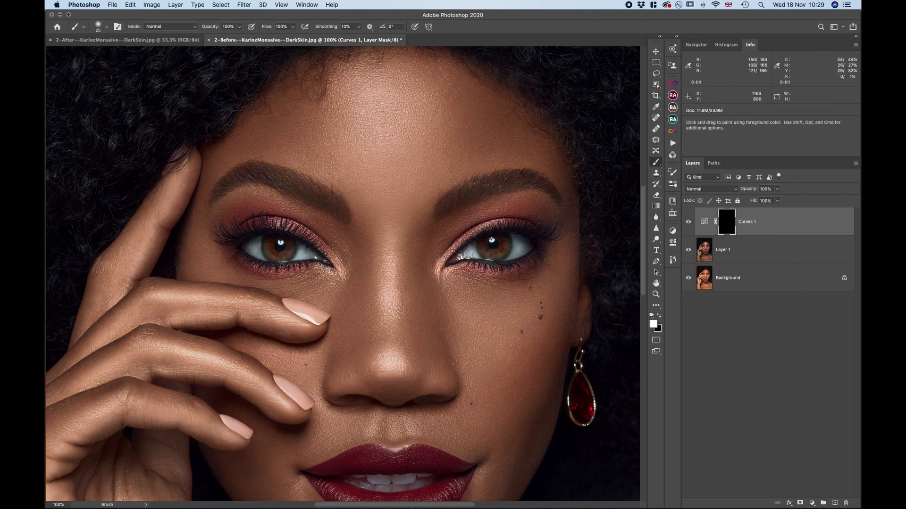
{"action": "mouse_move", "coordinate": [471, 252]}
{"action": "left_mouse_down"}
{"action": "mouse_move", "coordinate": [512, 239]}
{"action": "mouse_move", "coordinate": [515, 252]}
{"action": "mouse_move", "coordinate": [529, 245]}
{"action": "mouse_move", "coordinate": [515, 251]}
{"action": "left_mouse_up"}
{"action": "mouse_move", "coordinate": [304, 248]}
{"action": "left_mouse_down"}
{"action": "mouse_move", "coordinate": [246, 245]}
{"action": "mouse_move", "coordinate": [257, 255]}
{"action": "left_mouse_up"}
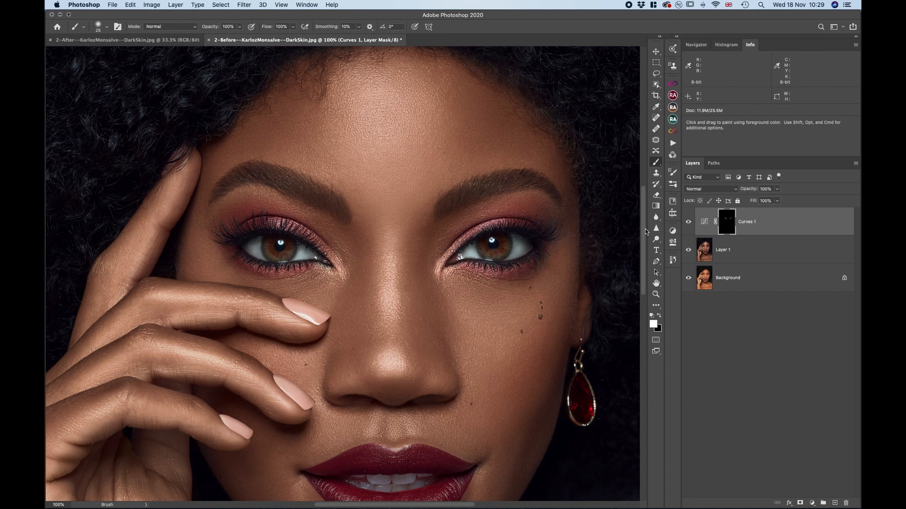
Compare the eye whites with and without the Curves correction and review the whole portrait
{"action": "left_click", "coordinate": [688, 223]}
{"action": "left_click", "coordinate": [687, 223]}
{"action": "left_click", "coordinate": [688, 223]}
{"action": "left_click", "coordinate": [687, 223]}
{"action": "key", "text": "super+minus"}
{"action": "key", "text": "super+minus"}
{"action": "key", "text": "super+minus"}
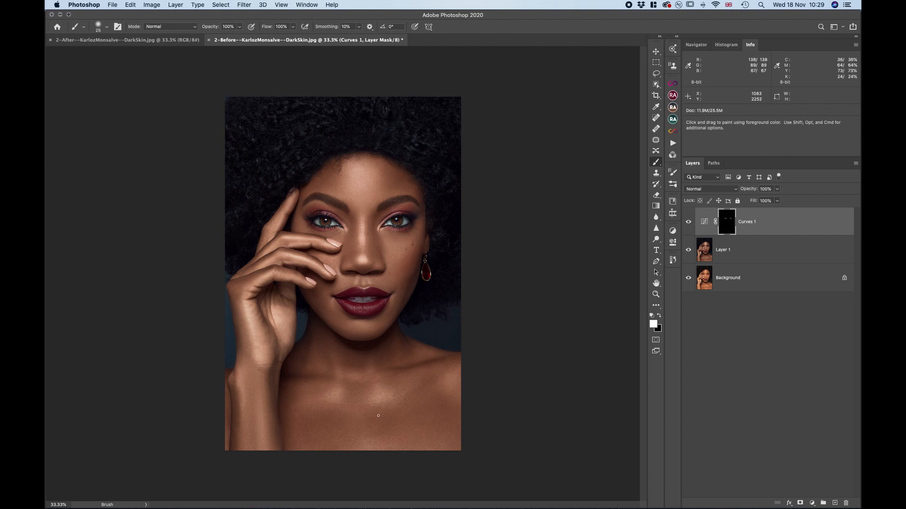
Compare the whole portrait with and without the retouched Layer 1
{"action": "left_click", "coordinate": [687, 251]}
{"action": "left_click", "coordinate": [688, 251]}
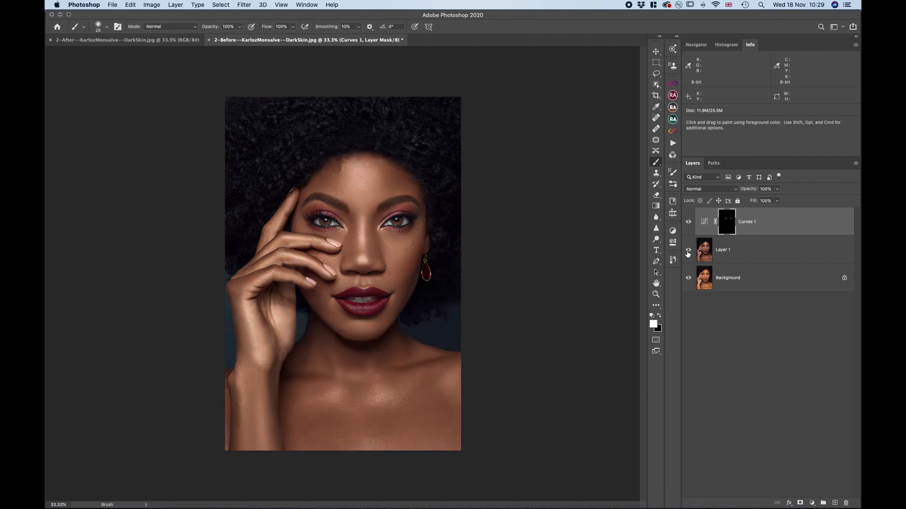
{"action": "left_click", "coordinate": [687, 252]}
{"action": "left_click", "coordinate": [688, 251]}
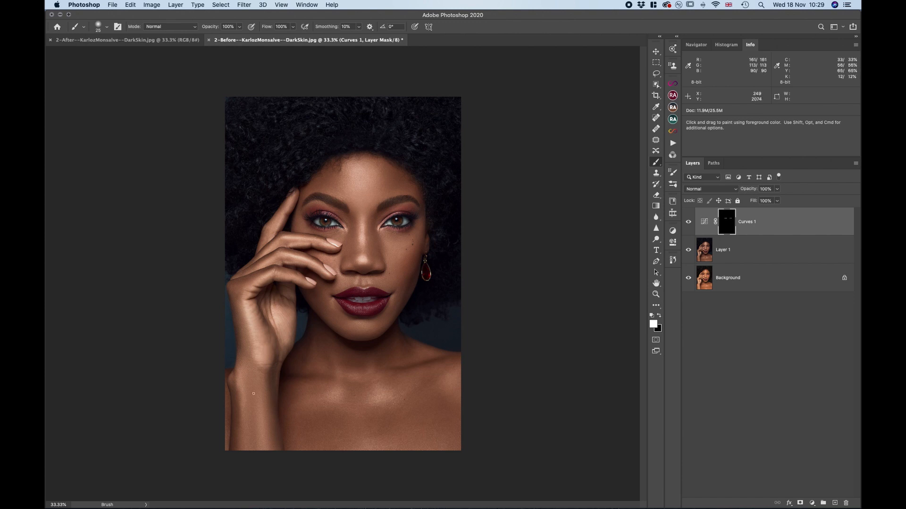
Compare the hand's skin tone and texture at 100% with and without the retouched Layer 1
{"action": "key", "text": "super+equal"}
{"action": "key", "text": "super+equal"}
{"action": "key", "text": "super+equal"}
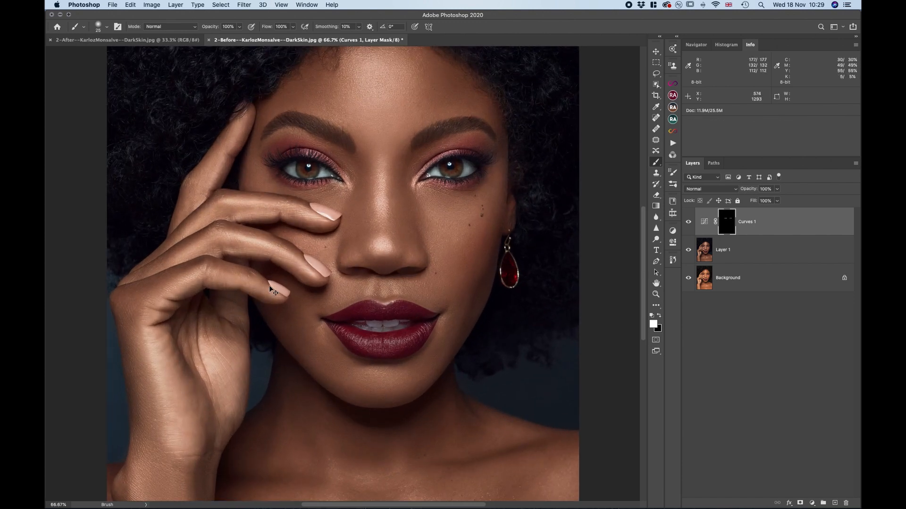
{"action": "scroll", "coordinate": [277, 288], "scroll_direction": "left", "scroll_amount": 5}
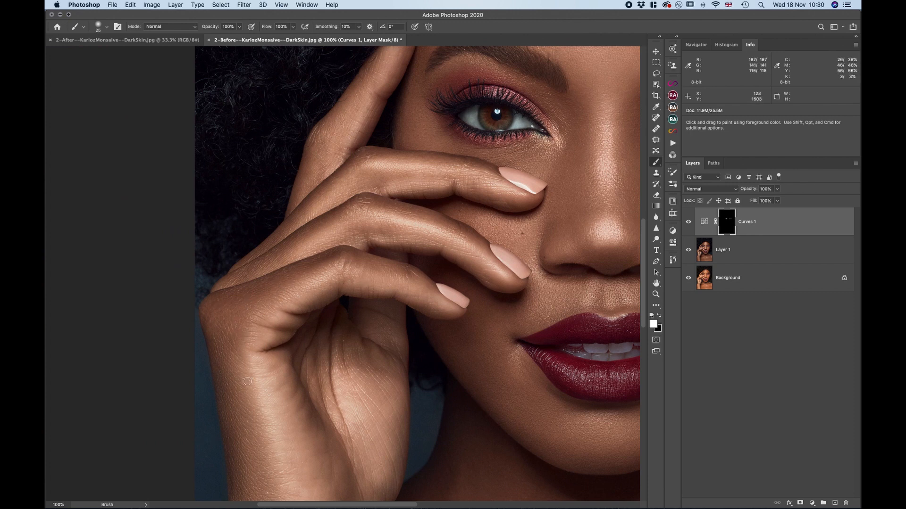
{"action": "left_click", "coordinate": [688, 250]}
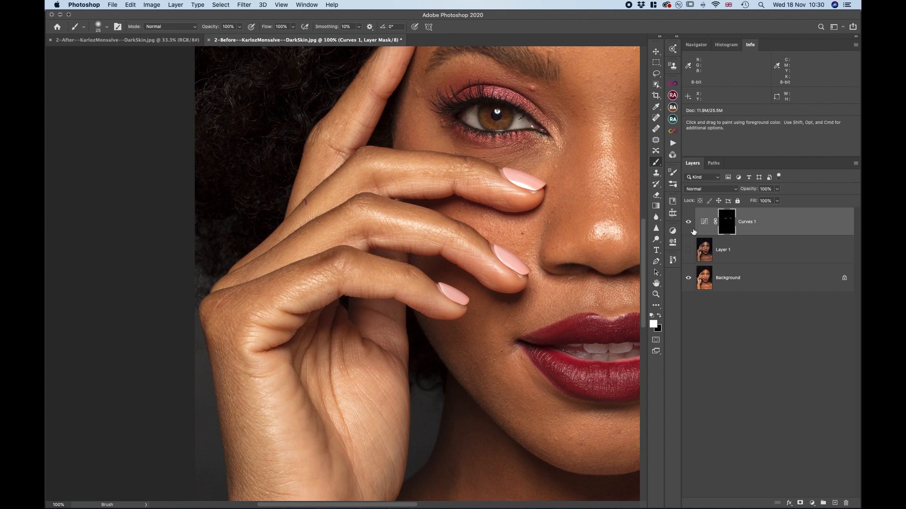
{"action": "left_click", "coordinate": [688, 250]}
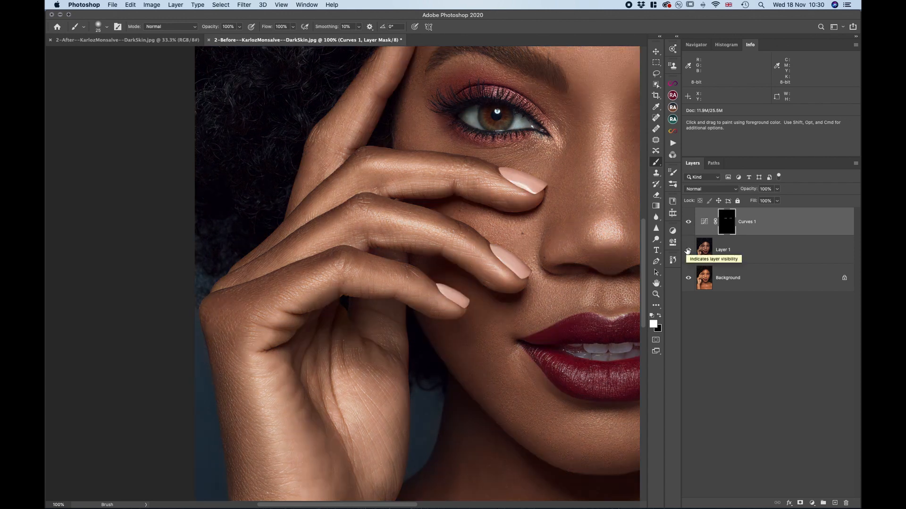
Examine the face, eyes, lips and teeth at 100%, comparing them with and without the retouched Layer 1
{"action": "key", "text": "super+minus"}
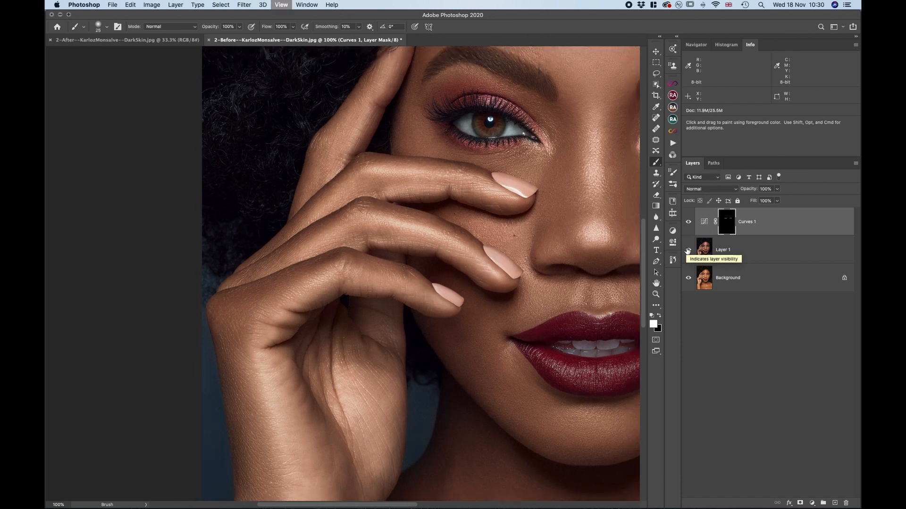
{"action": "key", "text": "super+minus"}
{"action": "key", "text": "super+minus"}
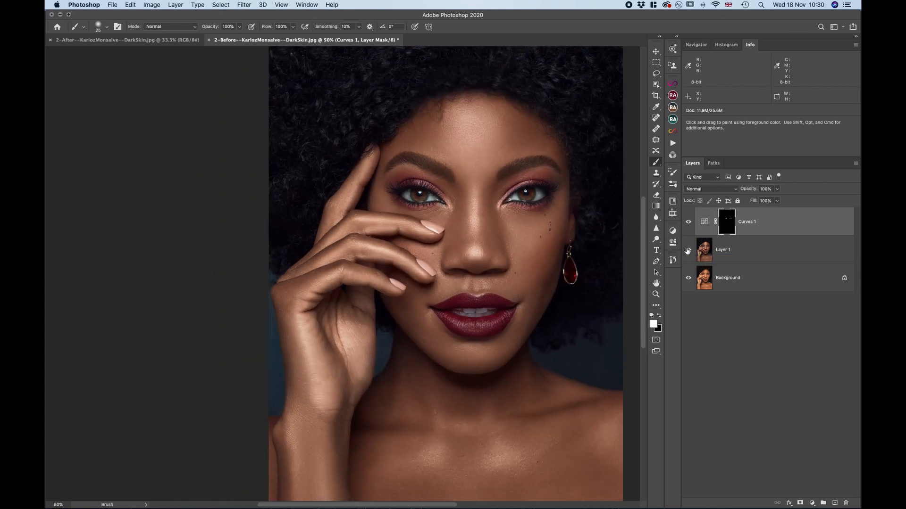
{"action": "key", "text": "super+plus"}
{"action": "key", "text": "super+plus"}
{"action": "key", "text": "super+plus"}
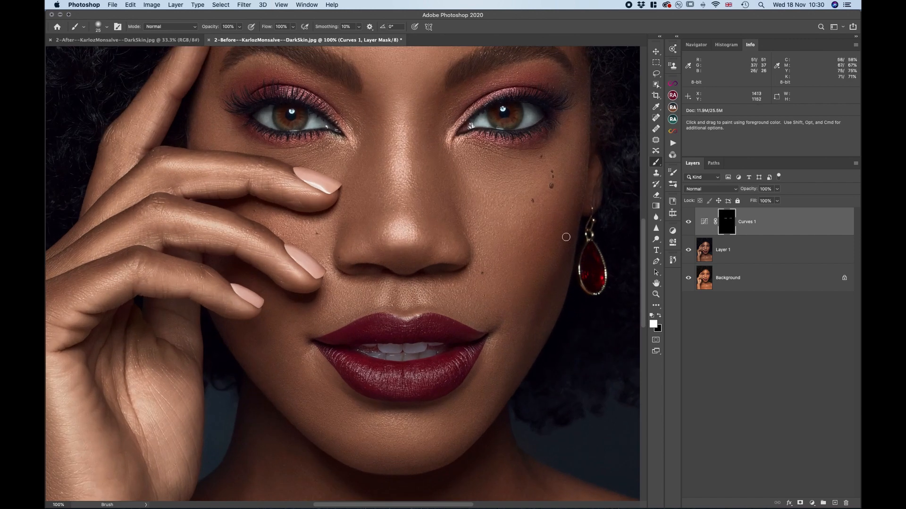
{"action": "left_click", "coordinate": [688, 250]}
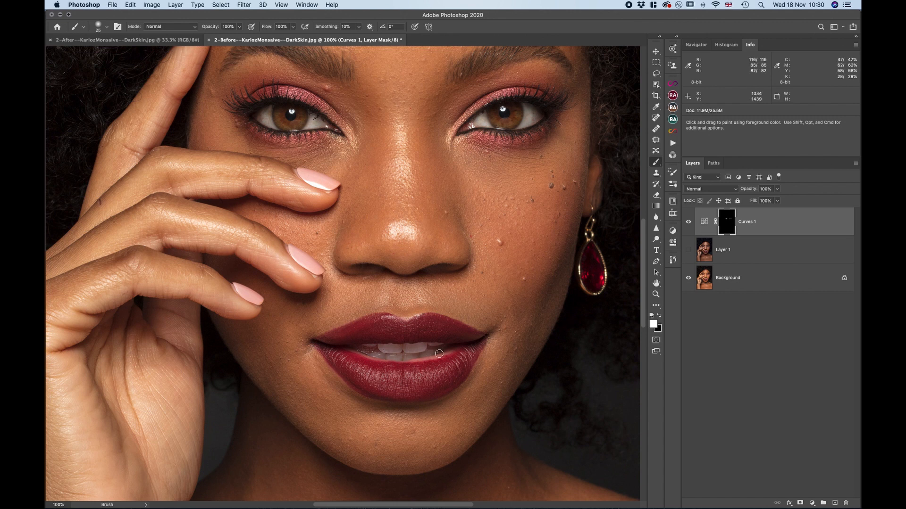
{"action": "left_click", "coordinate": [689, 251]}
{"action": "left_click", "coordinate": [689, 251]}
{"action": "left_click", "coordinate": [689, 251]}
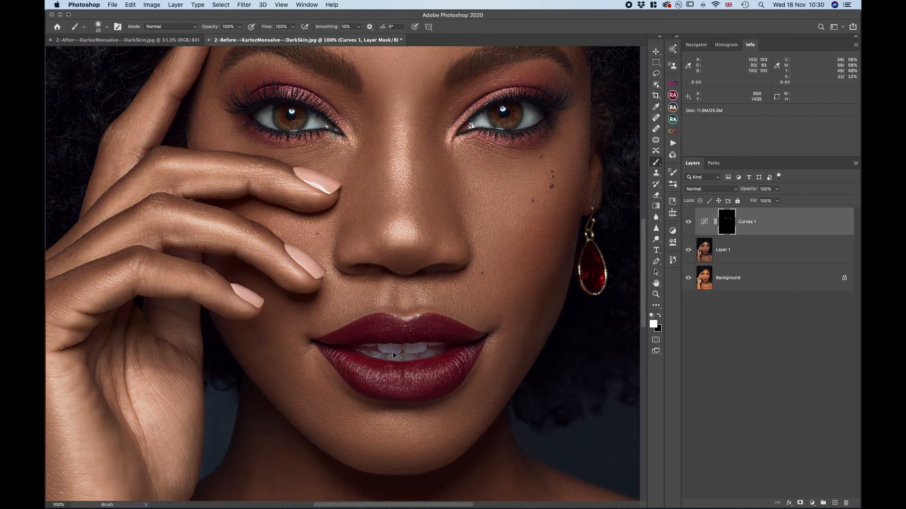
Hide the Curves 1 adjustment and compare the retouched Layer 1 with the original Background at 50% zoom
{"action": "key", "text": "super+minus"}
{"action": "key", "text": "super+minus"}
{"action": "key", "text": "super+minus"}
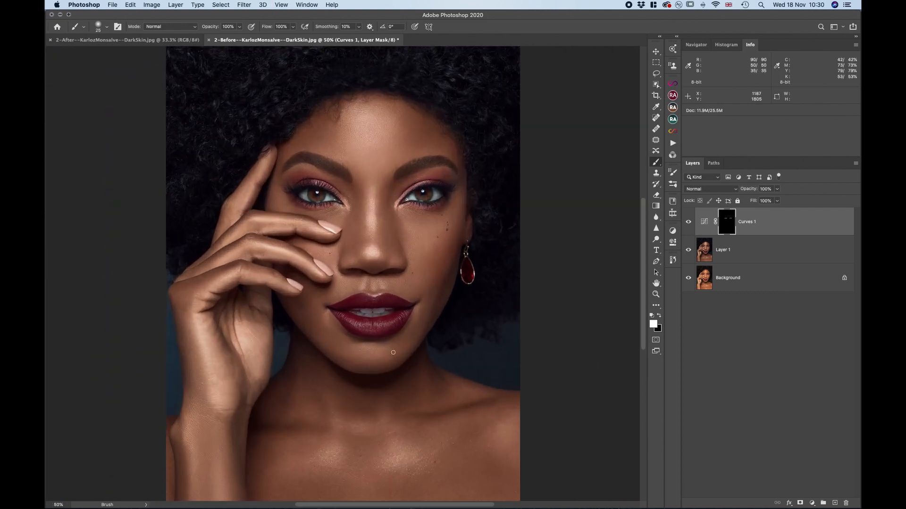
{"action": "key", "text": "super+plus"}
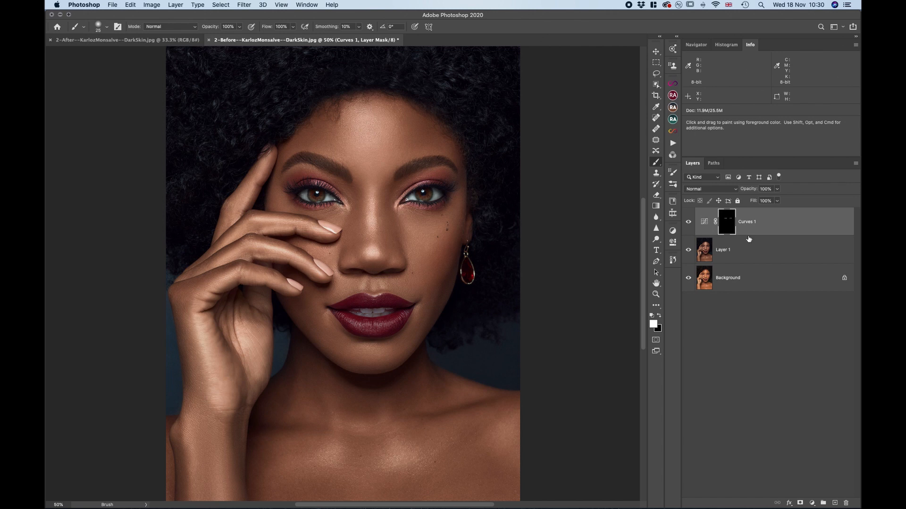
{"action": "left_click", "coordinate": [688, 222]}
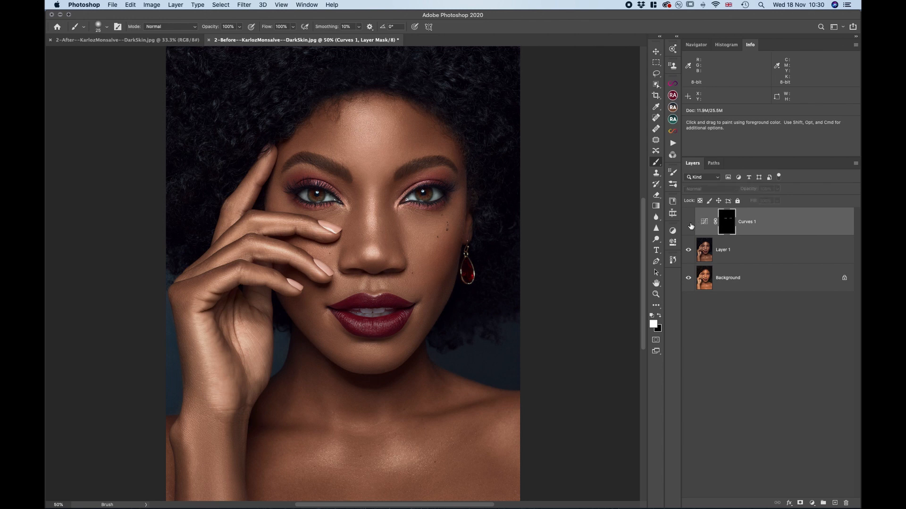
{"action": "left_click", "coordinate": [689, 250]}
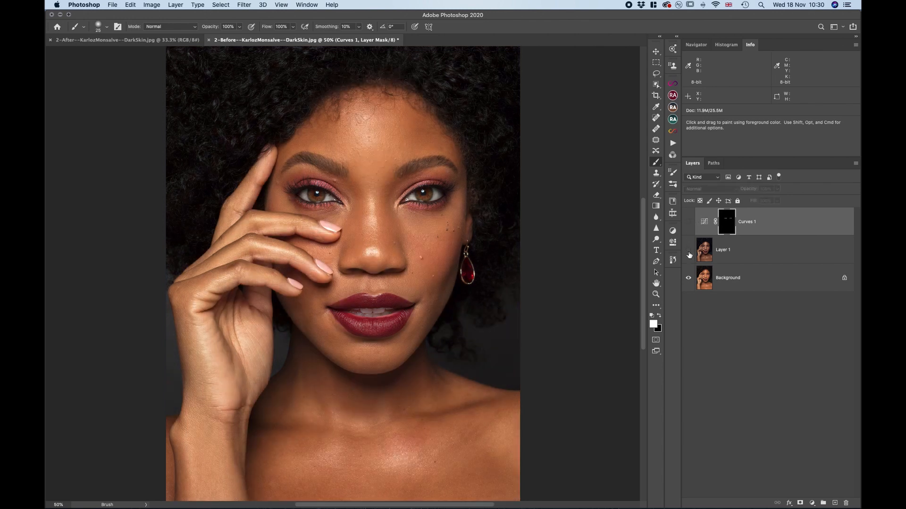
{"action": "left_click", "coordinate": [688, 250]}
{"action": "left_click", "coordinate": [688, 250]}
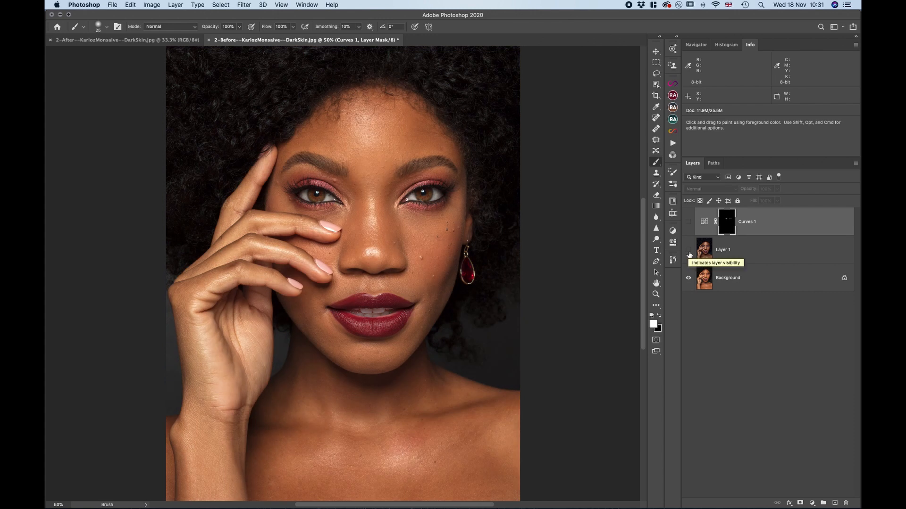
Open the Background layer in the Camera Raw Filter and sample the white balance from the white of an eye
{"action": "left_click", "coordinate": [762, 281]}
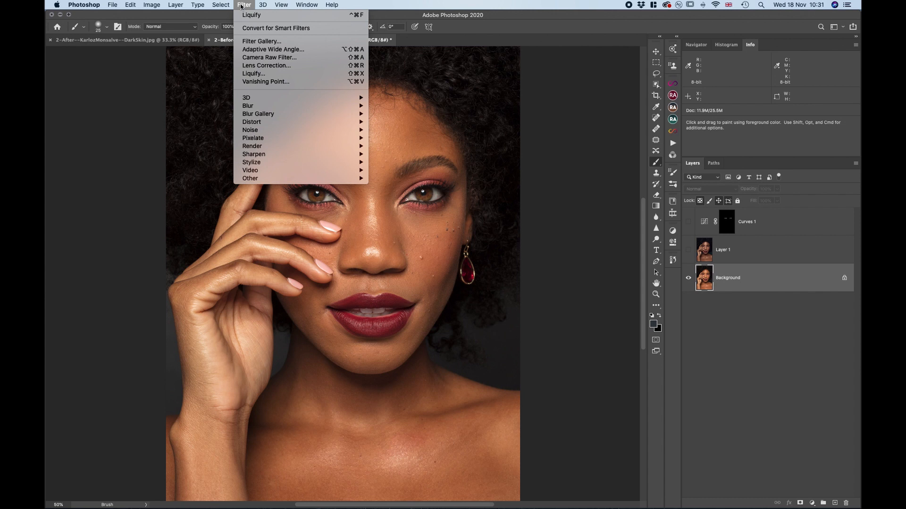
{"action": "left_click", "coordinate": [269, 57]}
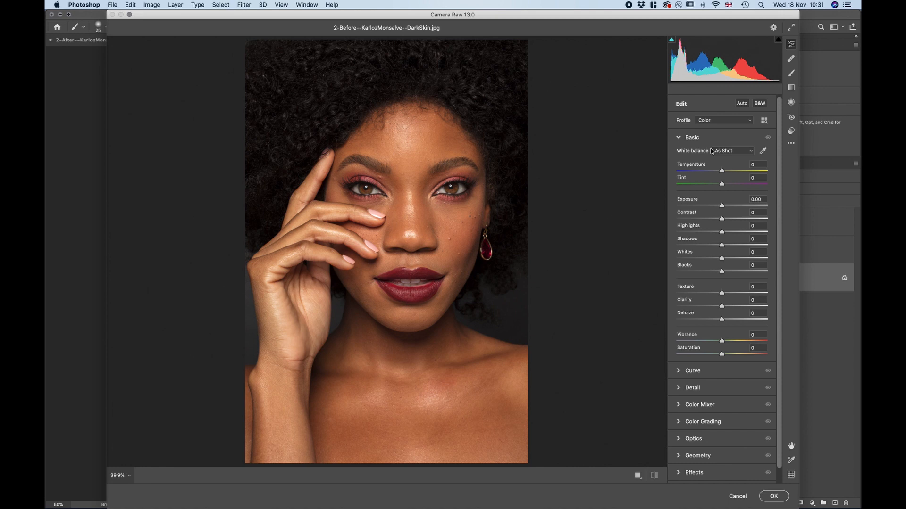
{"action": "scroll", "coordinate": [762, 154], "scroll_direction": "down", "scroll_amount": 1}
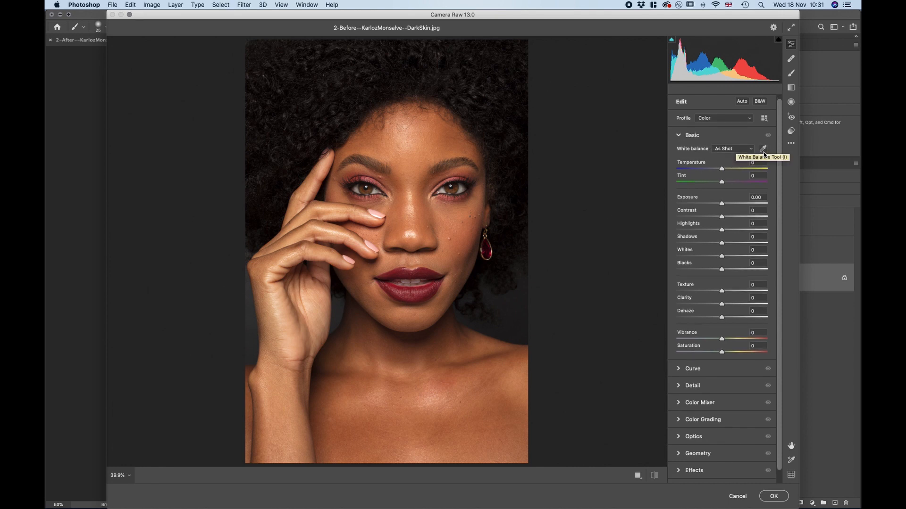
{"action": "scroll", "coordinate": [764, 152], "scroll_direction": "up", "scroll_amount": 1}
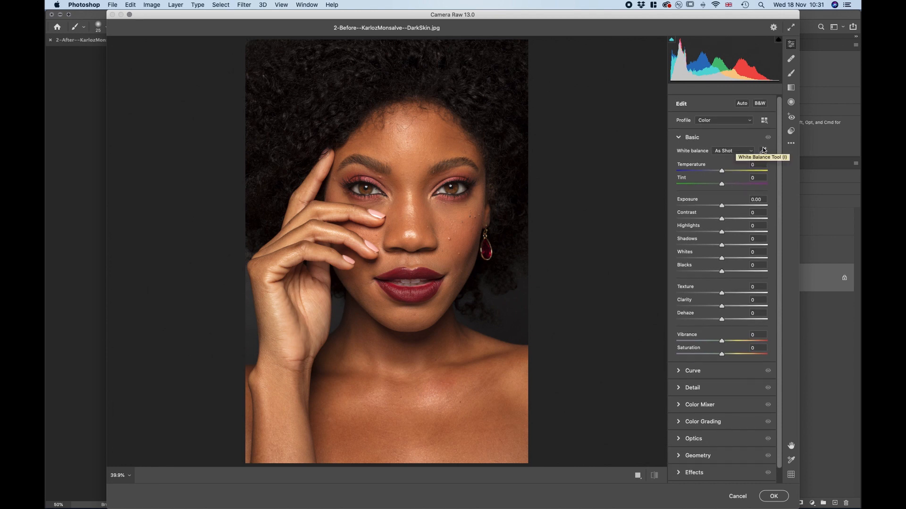
{"action": "left_click", "coordinate": [763, 152]}
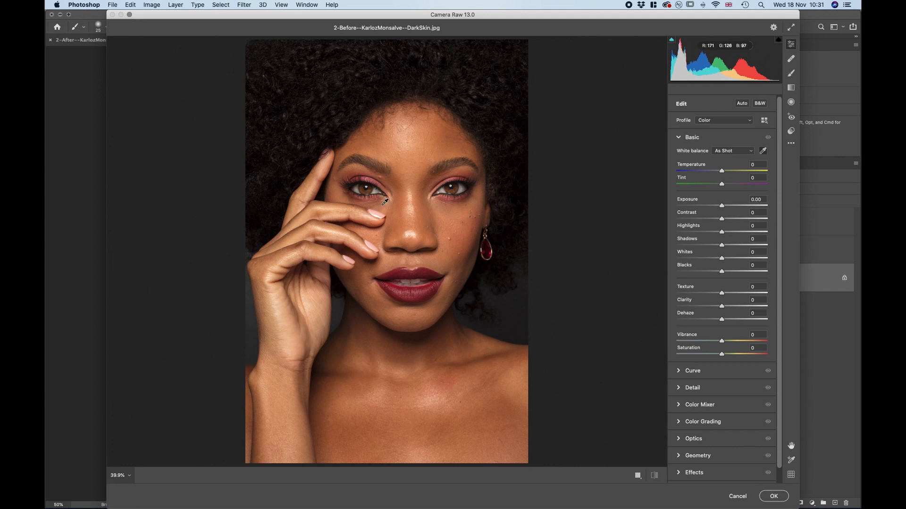
{"action": "key", "text": "super+plus"}
{"action": "key", "text": "super+plus"}
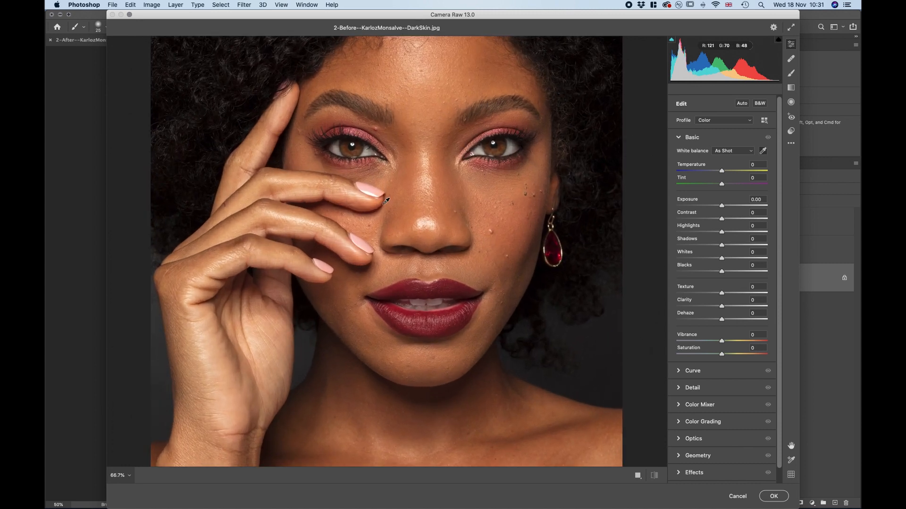
{"action": "left_click", "coordinate": [370, 149]}
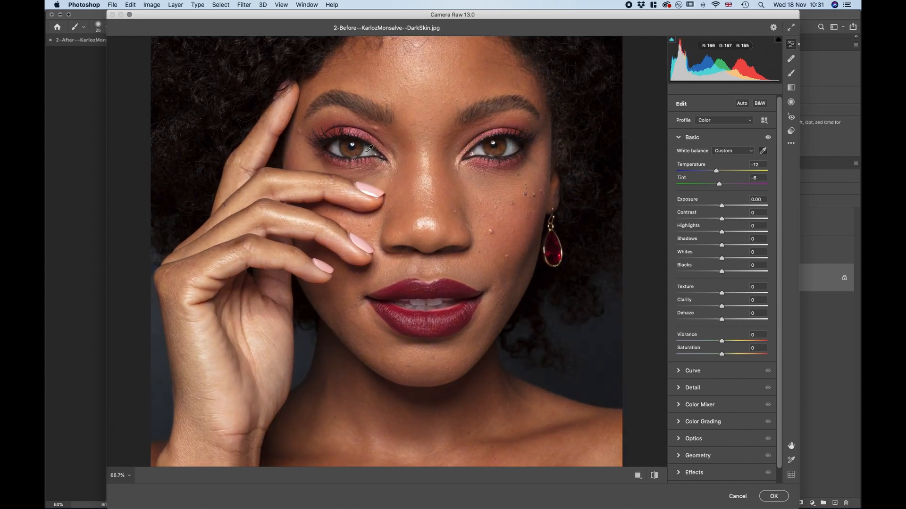
Compare the full portrait before and after the white balance correction and cancel the Camera Raw Filter
{"action": "key", "text": "super+minus"}
{"action": "key", "text": "super+minus"}
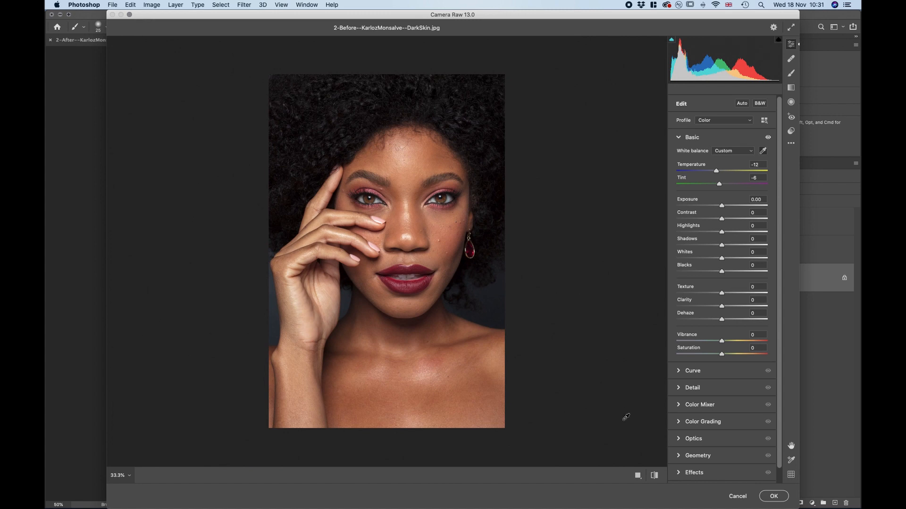
{"action": "key", "text": "super+z"}
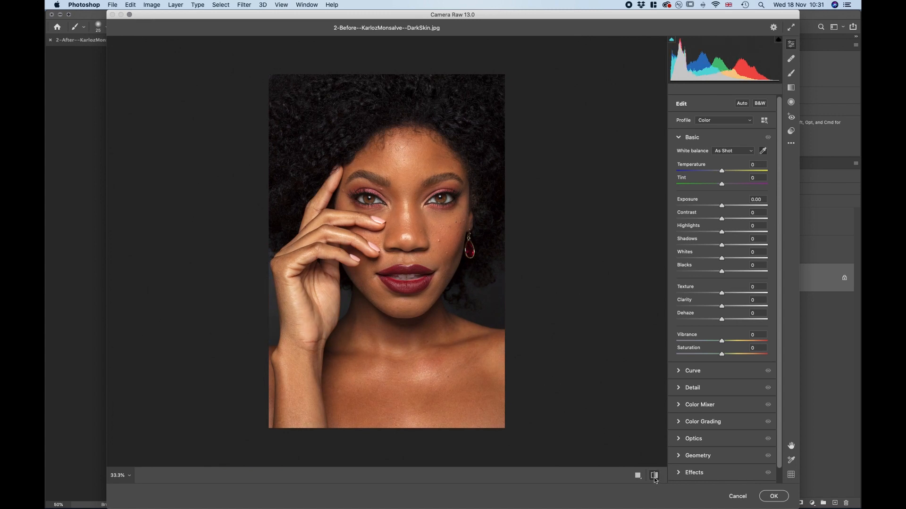
{"action": "left_click", "coordinate": [655, 478]}
{"action": "left_click", "coordinate": [654, 478]}
{"action": "left_click", "coordinate": [655, 479]}
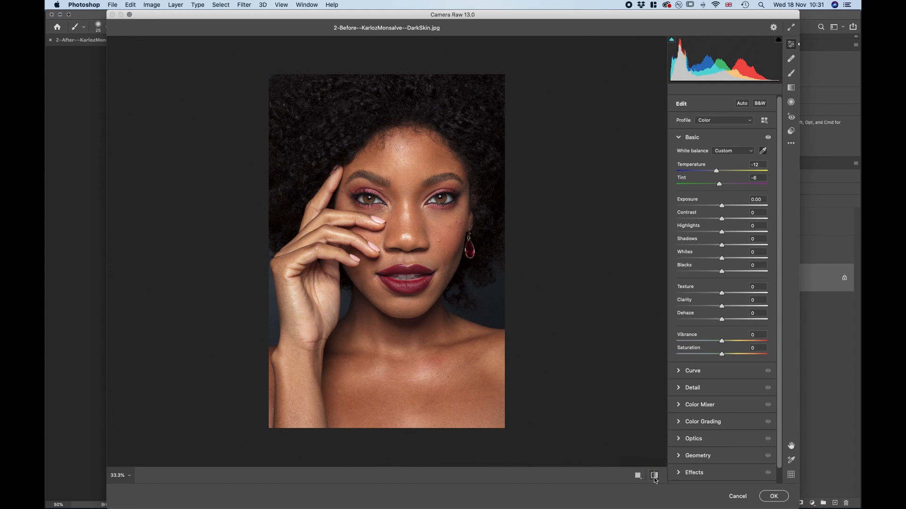
{"action": "left_click", "coordinate": [737, 496]}
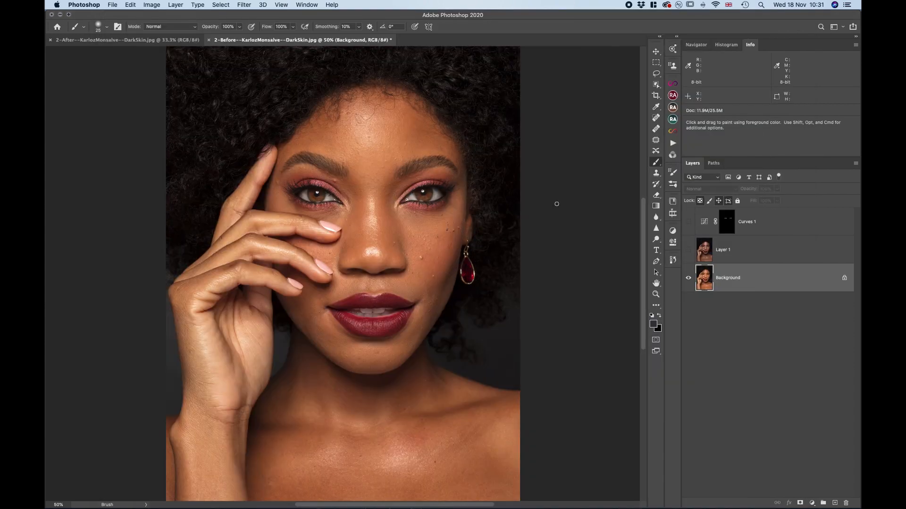
Close the 2-Before and 2-After DarkSkin portraits, discarding the changes
{"action": "left_click", "coordinate": [208, 40]}
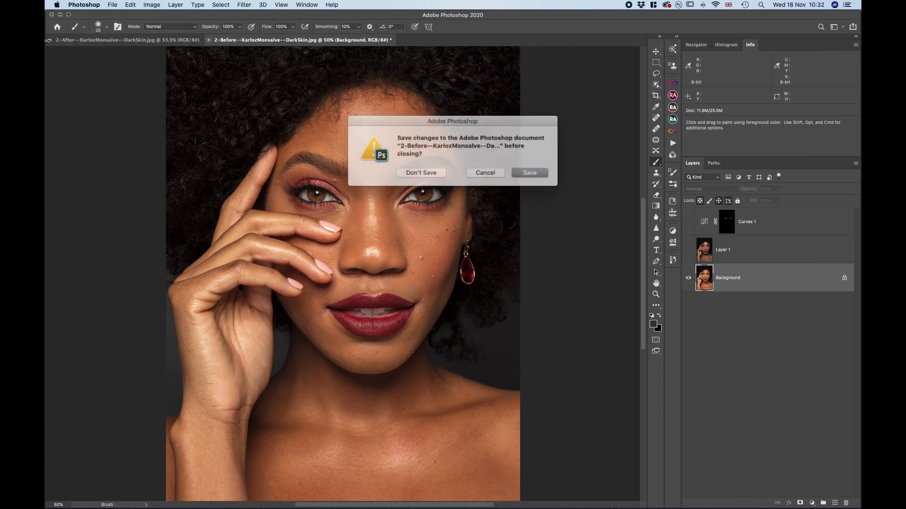
{"action": "left_click", "coordinate": [424, 170]}
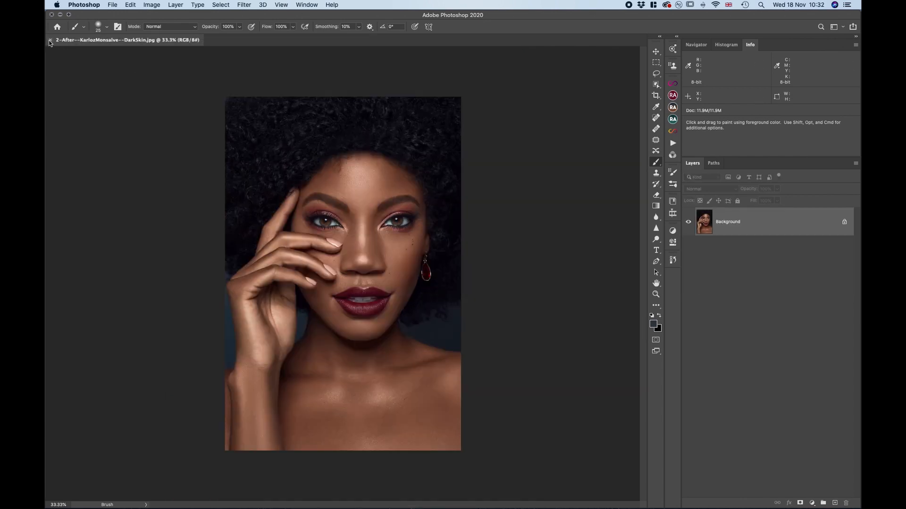
{"action": "left_click", "coordinate": [50, 39]}
Switch to Finder, select the submitter's unnamed, unnamed-2, unnamed-3 and unnamed-4 portraits together, and open them in Photoshop
{"action": "left_click", "coordinate": [60, 15]}
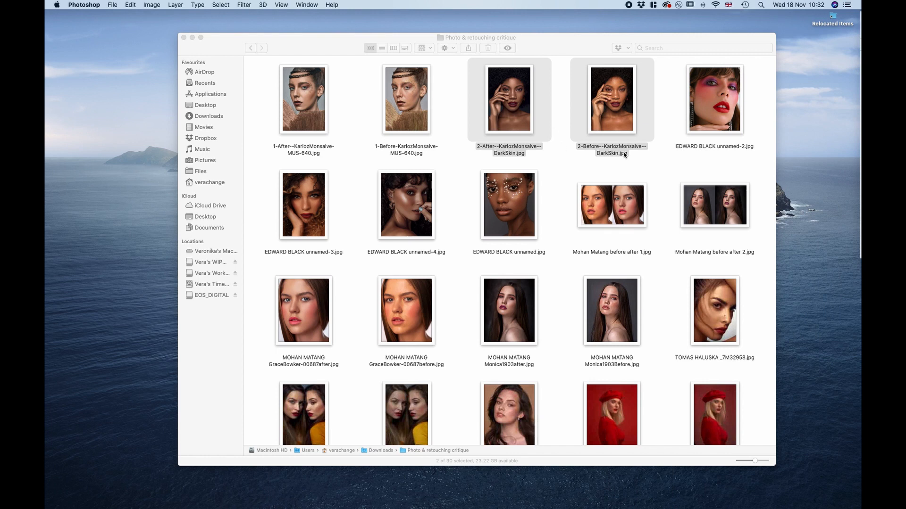
{"action": "left_click", "coordinate": [655, 157]}
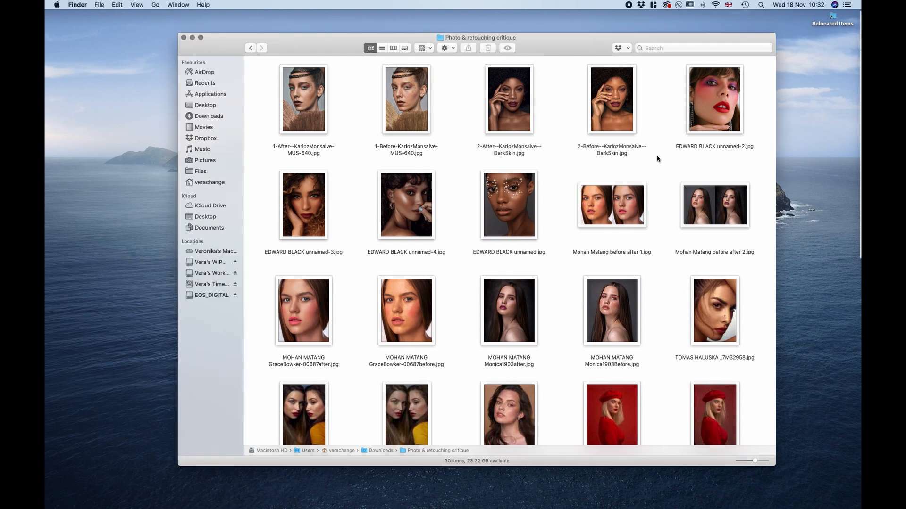
{"action": "left_click", "coordinate": [709, 116]}
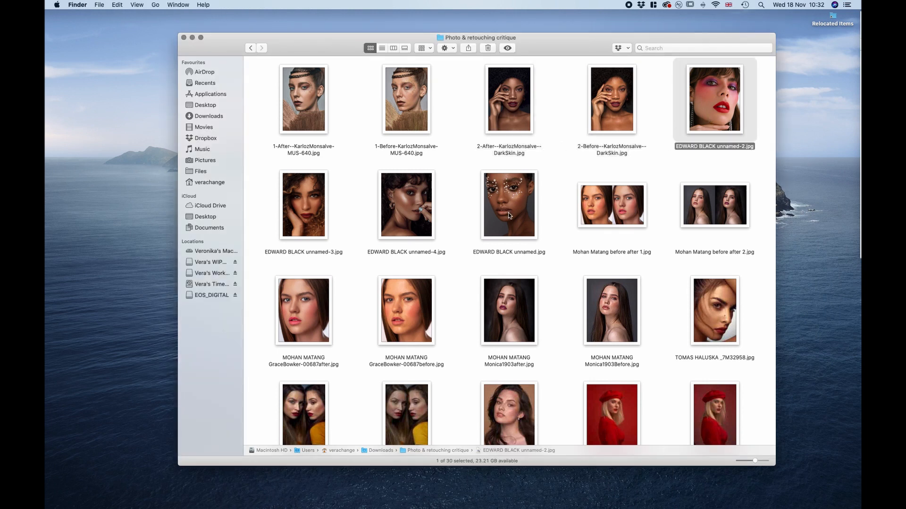
{"action": "left_click", "coordinate": [512, 215], "text": "super"}
{"action": "left_click", "coordinate": [414, 214], "text": "super"}
{"action": "left_click", "coordinate": [324, 214], "text": "super"}
{"action": "right_click", "coordinate": [322, 213]}
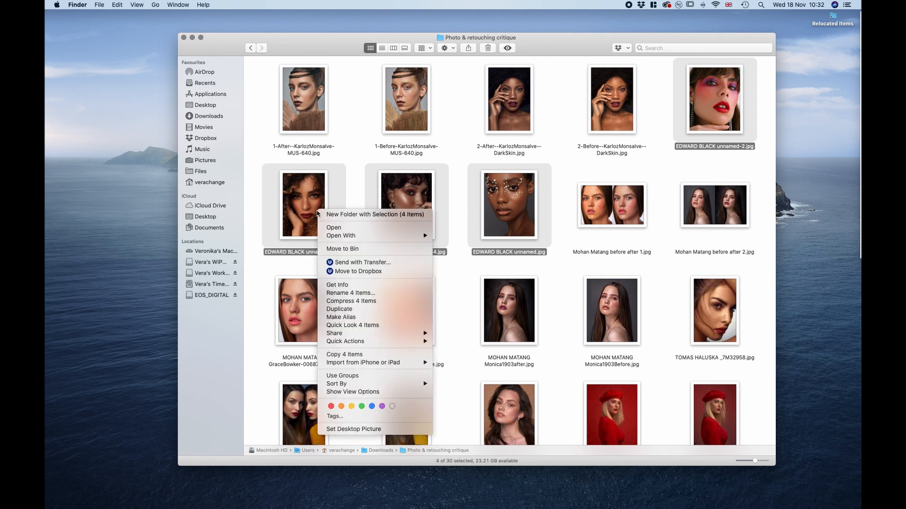
{"action": "mouse_move", "coordinate": [377, 235]}
{"action": "left_click", "coordinate": [488, 250]}
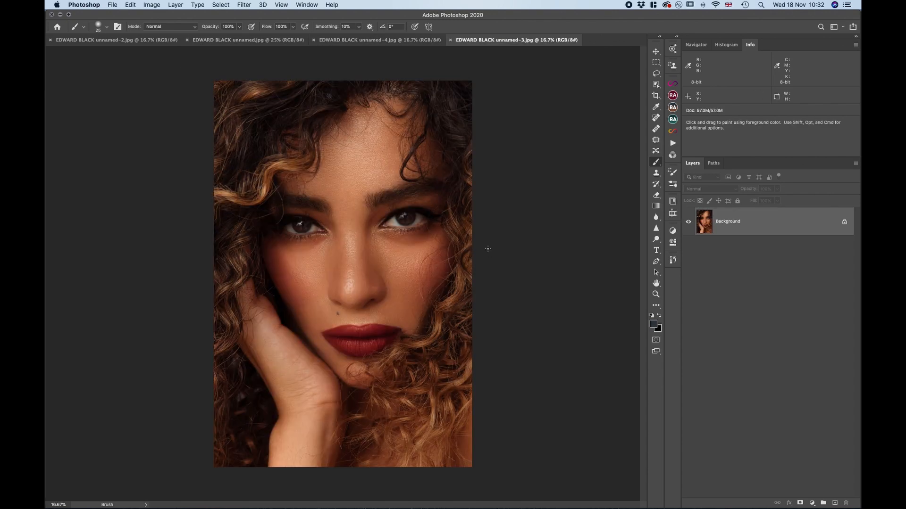
Look through the unnamed-2, unnamed and unnamed-4 portraits one after another for an overview of the submission
{"action": "left_click", "coordinate": [155, 41]}
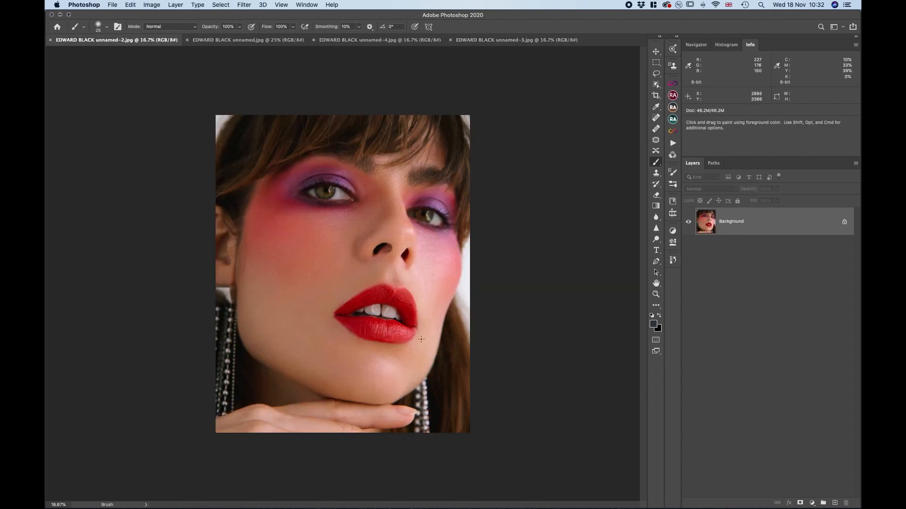
{"action": "left_click", "coordinate": [263, 40]}
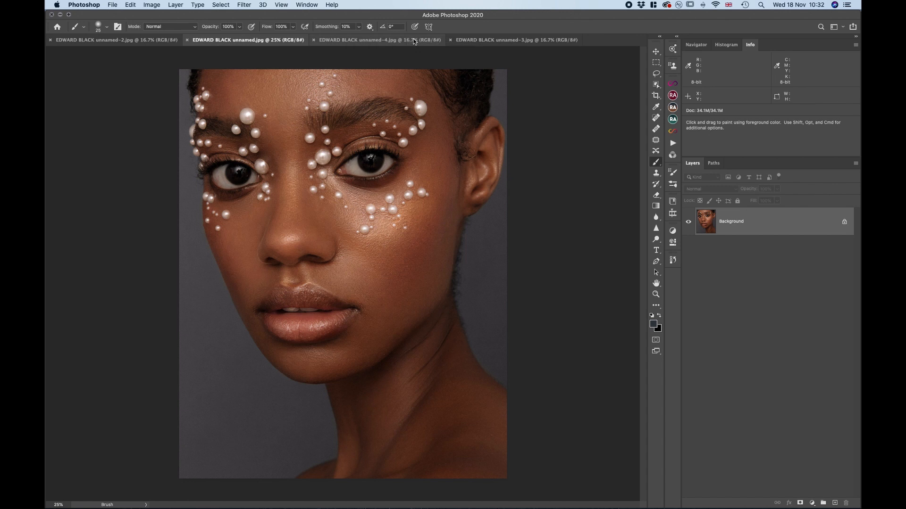
{"action": "left_click", "coordinate": [414, 42]}
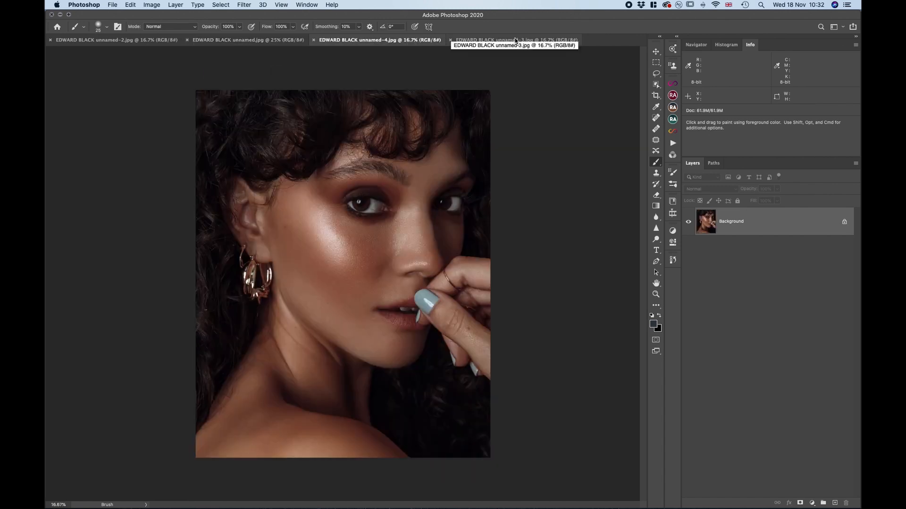
Examine the unnamed-2 portrait as a whole and up close at 50%, covering the lips, nose, skin and eye makeup
{"action": "left_click", "coordinate": [164, 42]}
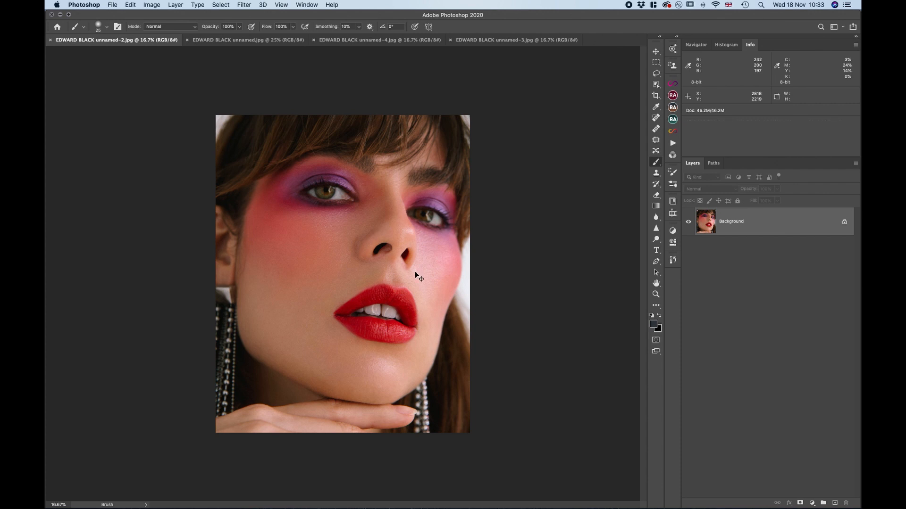
{"action": "key", "text": "super+equal"}
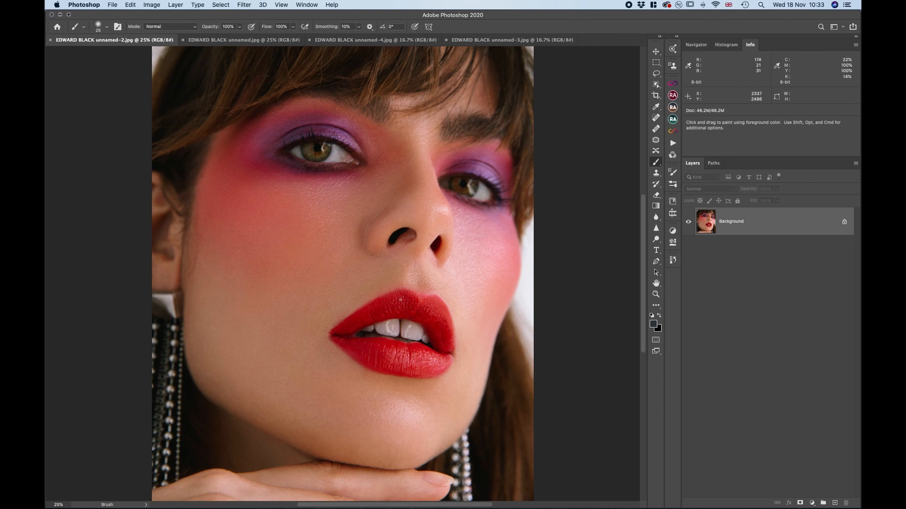
{"action": "scroll", "coordinate": [404, 228], "scroll_direction": "down", "scroll_amount": 5}
{"action": "scroll", "coordinate": [401, 300], "scroll_direction": "up", "scroll_amount": 6}
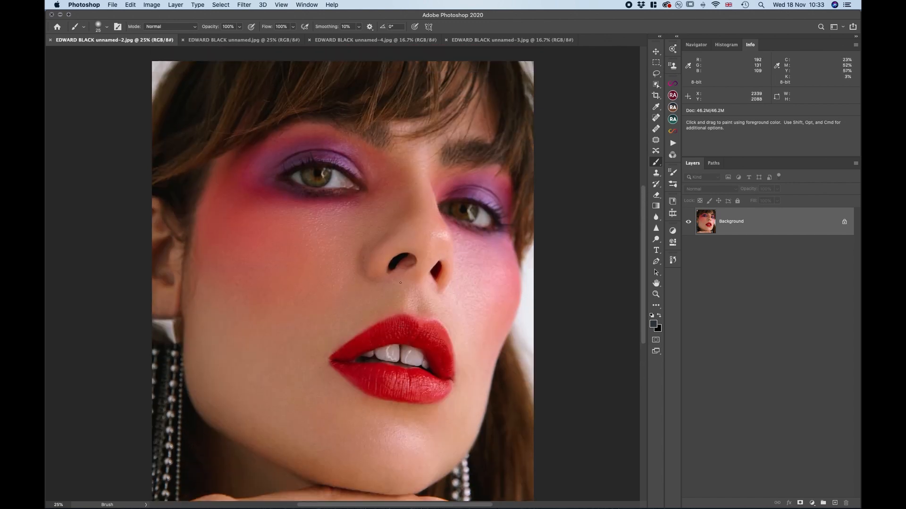
{"action": "scroll", "coordinate": [400, 283], "scroll_direction": "up", "scroll_amount": 2}
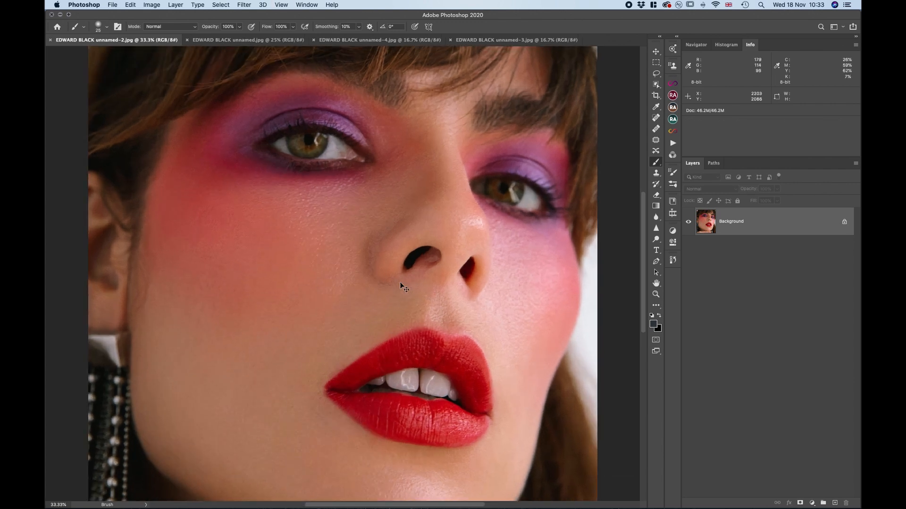
{"action": "scroll", "coordinate": [400, 282], "scroll_direction": "up", "scroll_amount": 2}
{"action": "scroll", "coordinate": [400, 282], "scroll_direction": "down", "scroll_amount": 5}
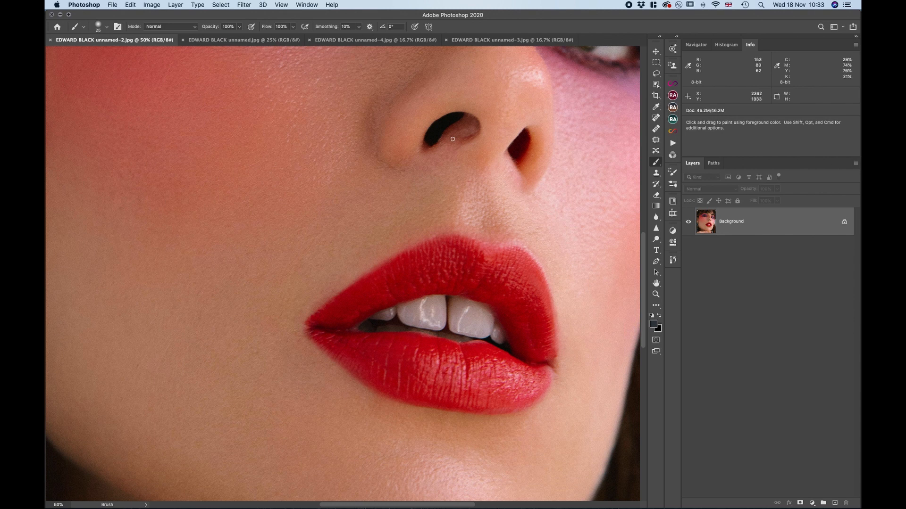
{"action": "scroll", "coordinate": [452, 140], "scroll_direction": "up", "scroll_amount": 5}
{"action": "scroll", "coordinate": [453, 139], "scroll_direction": "up", "scroll_amount": 6}
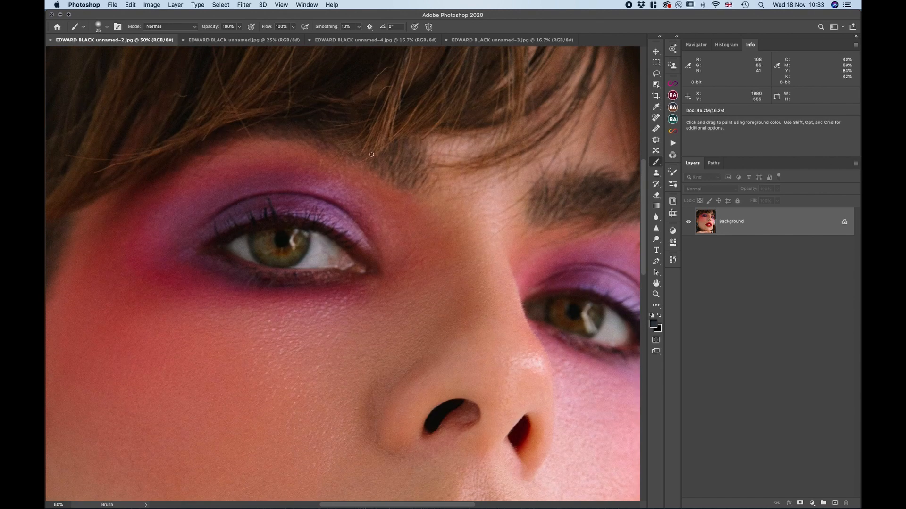
{"action": "key", "text": "super+minus"}
{"action": "key", "text": "super+minus"}
{"action": "key", "text": "super+minus"}
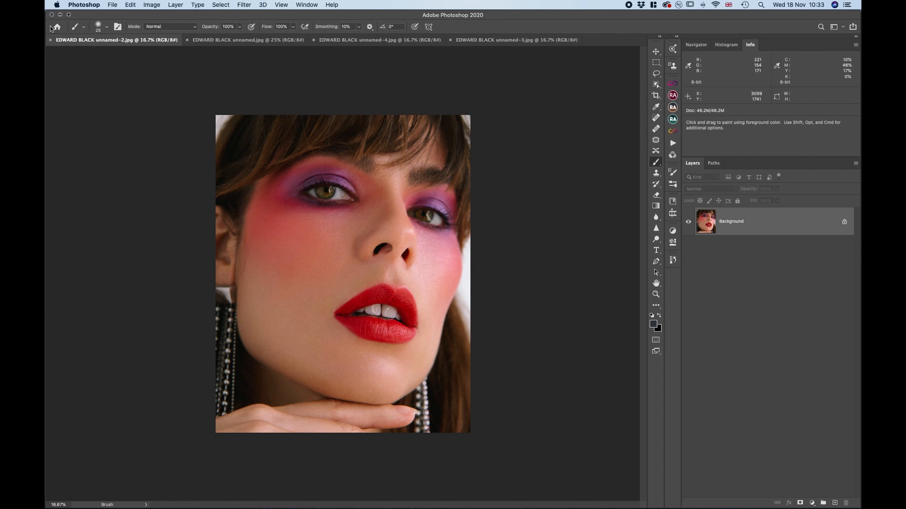
Review the unnamed, unnamed-4 and unnamed-3 portraits in turn, checking the unnamed-4 face at closer range
{"action": "left_click", "coordinate": [241, 42]}
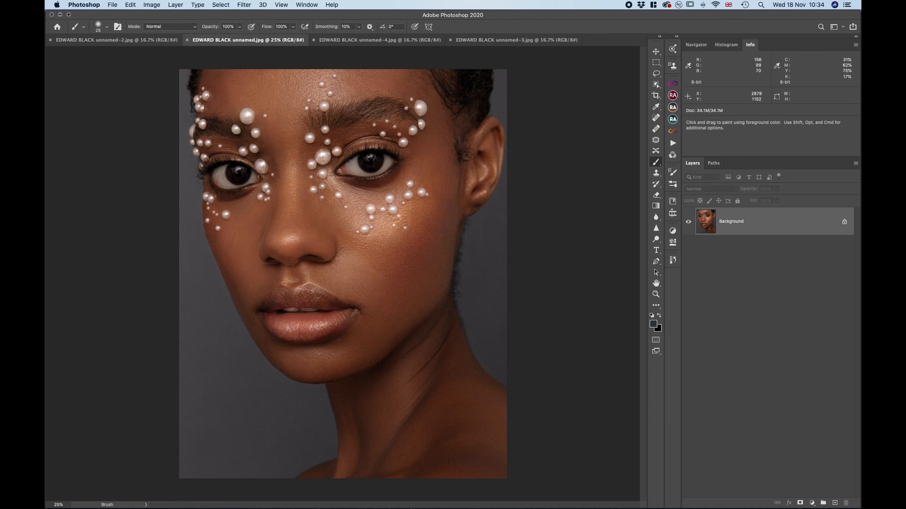
{"action": "left_click", "coordinate": [384, 40]}
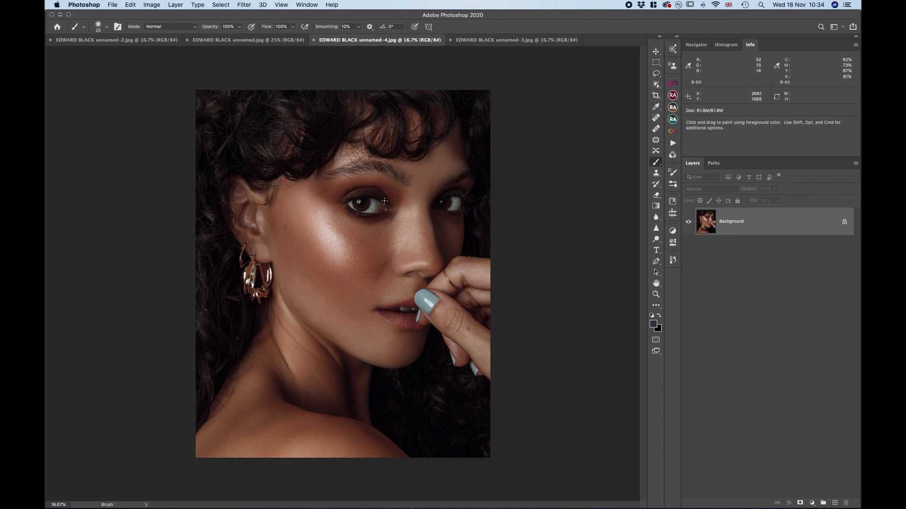
{"action": "key", "text": "super+plus"}
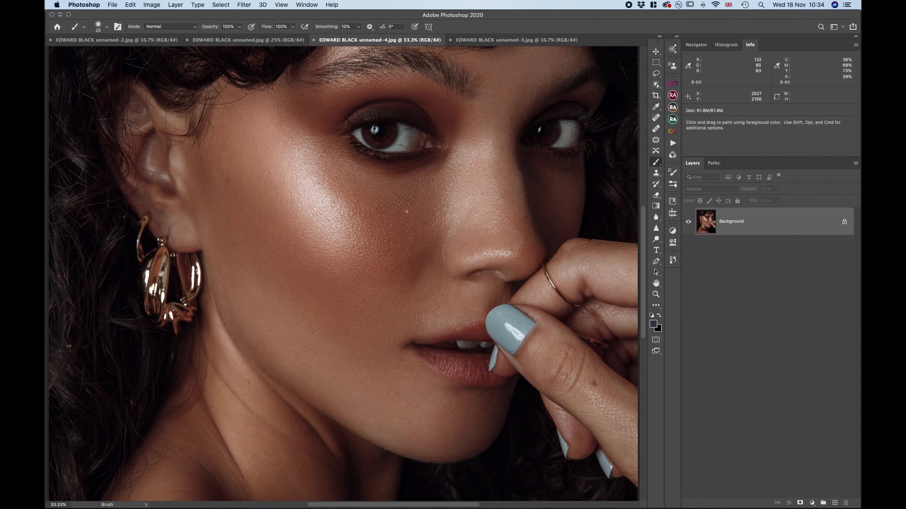
{"action": "key", "text": "super+minus"}
{"action": "key", "text": "super+minus"}
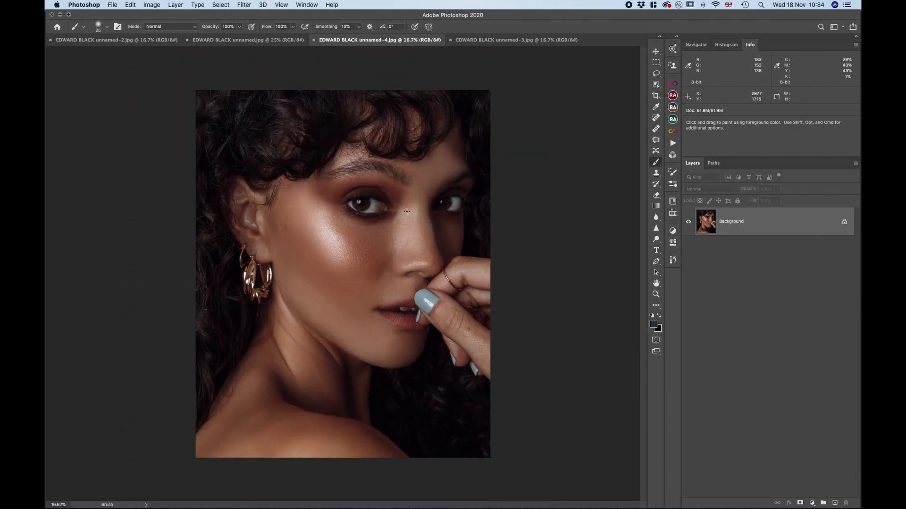
{"action": "left_click", "coordinate": [515, 41]}
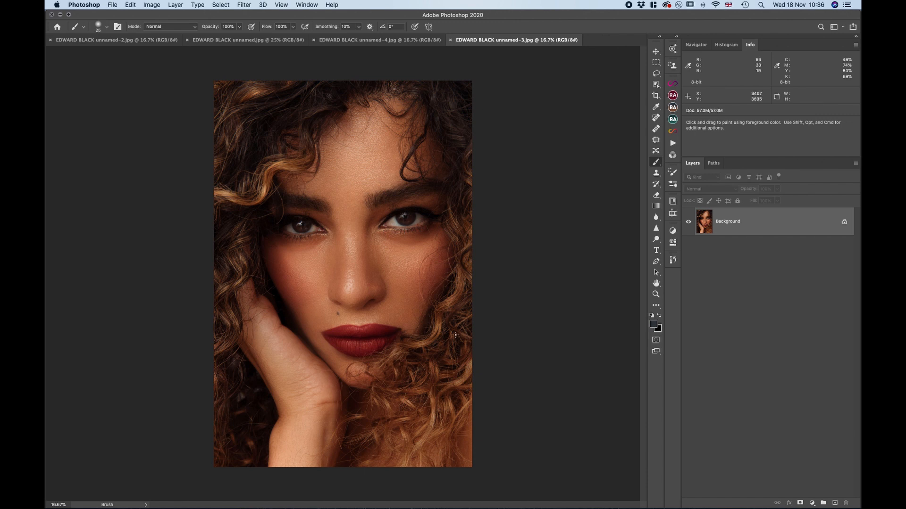
Close all four unnamed portraits of this submission
{"action": "left_click", "coordinate": [450, 40]}
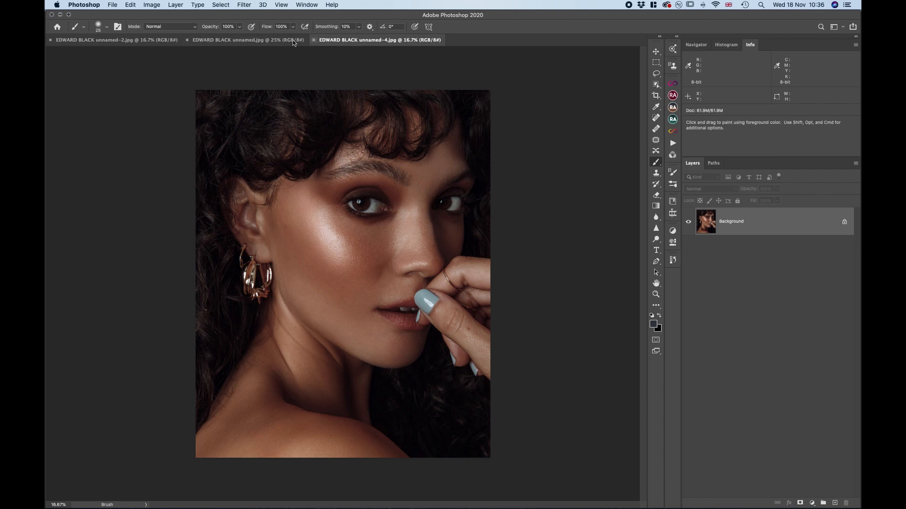
{"action": "left_click", "coordinate": [313, 39]}
{"action": "left_click", "coordinate": [187, 40]}
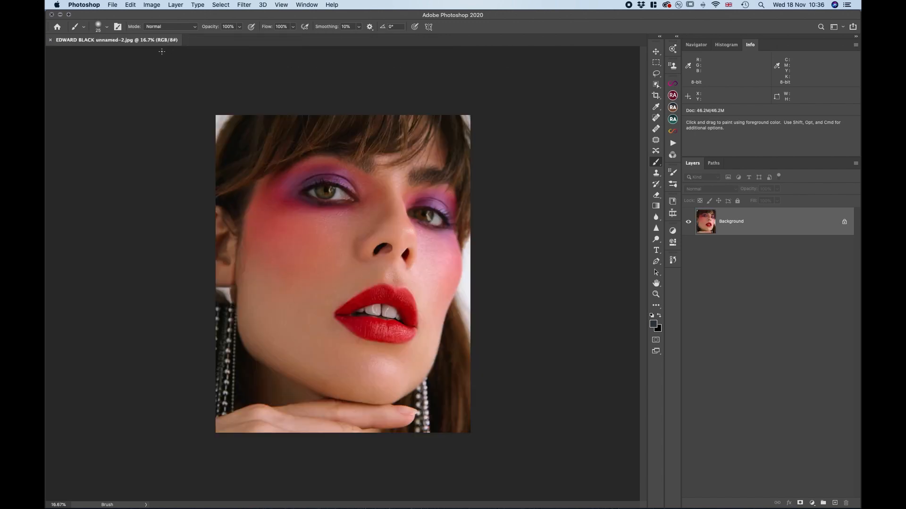
{"action": "left_click", "coordinate": [49, 40]}
Switch to Finder, select the 00687after and 00687before portraits together, and open them in Photoshop
{"action": "left_click", "coordinate": [60, 14]}
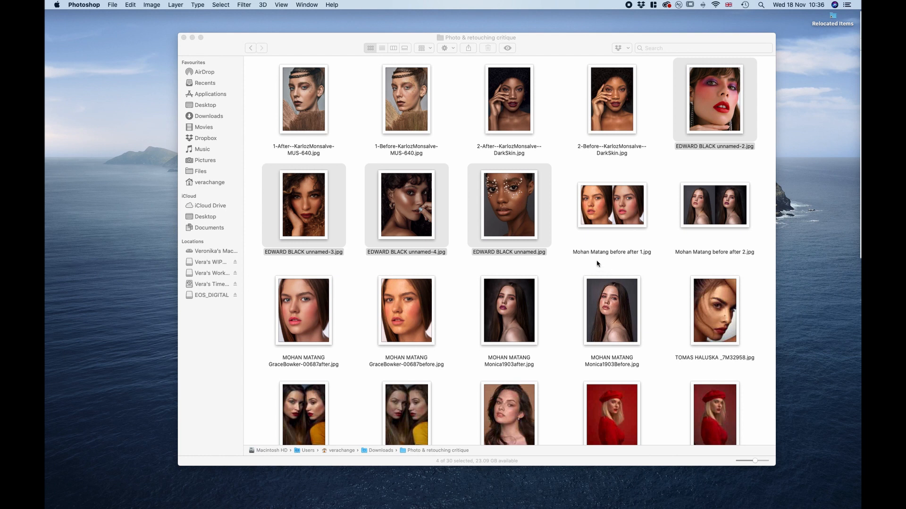
{"action": "left_click", "coordinate": [440, 291]}
{"action": "left_click_drag", "start_coordinate": [448, 305], "coordinate": [280, 311]}
{"action": "right_click", "coordinate": [309, 313]}
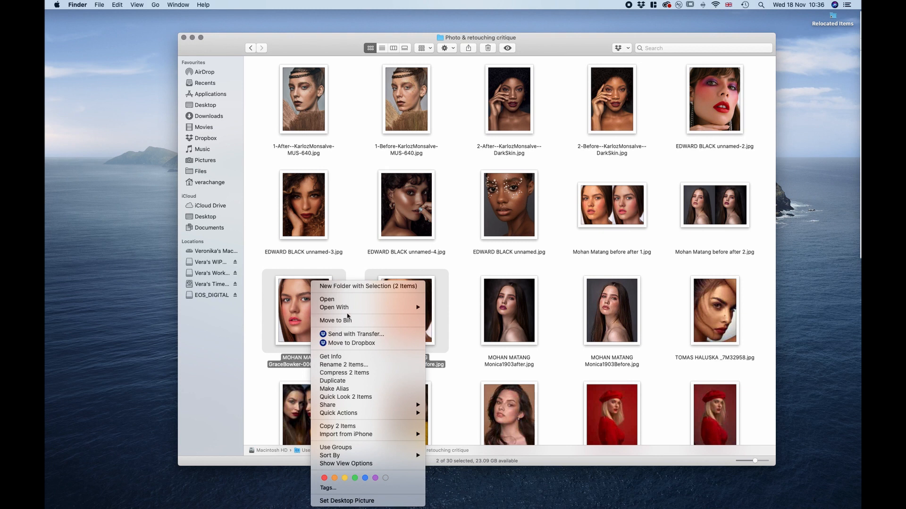
{"action": "mouse_move", "coordinate": [375, 308]}
{"action": "left_click", "coordinate": [486, 323]}
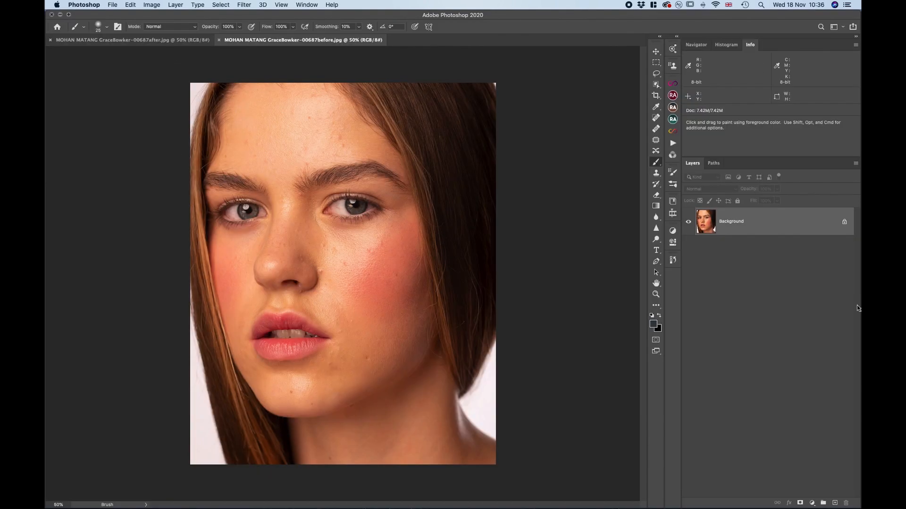
Stack the 00687after image as a layer over the 00687before portrait and compare both versions by toggling that layer's visibility
{"action": "key", "text": "ctrl+Tab"}
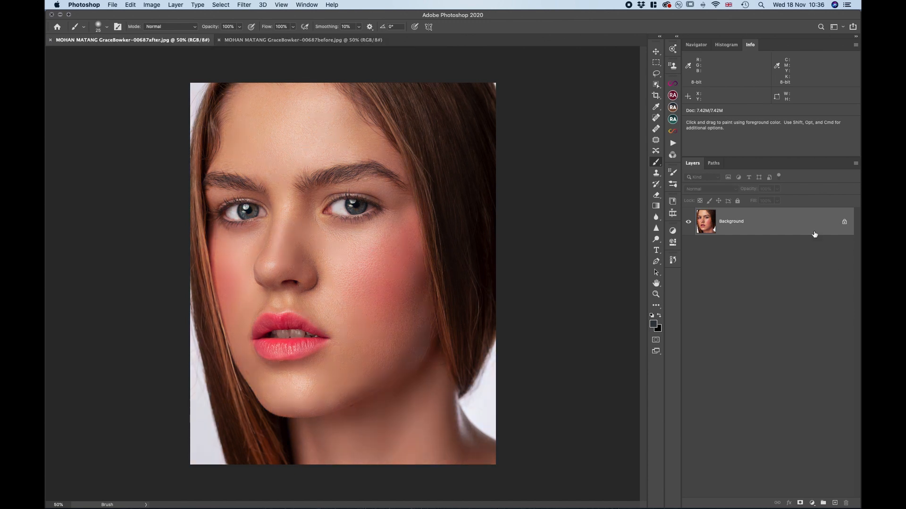
{"action": "mouse_move", "coordinate": [814, 234]}
{"action": "left_mouse_down"}
{"action": "mouse_move", "coordinate": [407, 82]}
{"action": "mouse_move", "coordinate": [364, 40]}
{"action": "mouse_move", "coordinate": [332, 210]}
{"action": "left_mouse_up"}
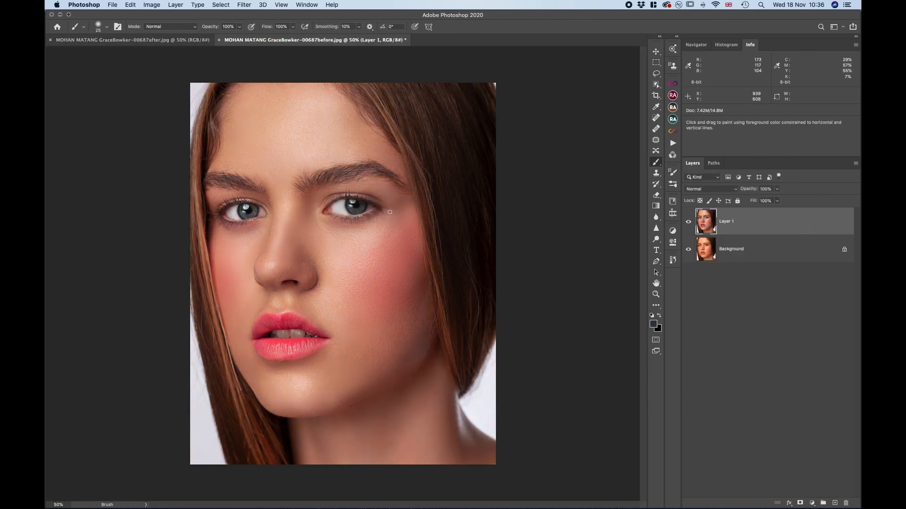
{"action": "left_click", "coordinate": [690, 226]}
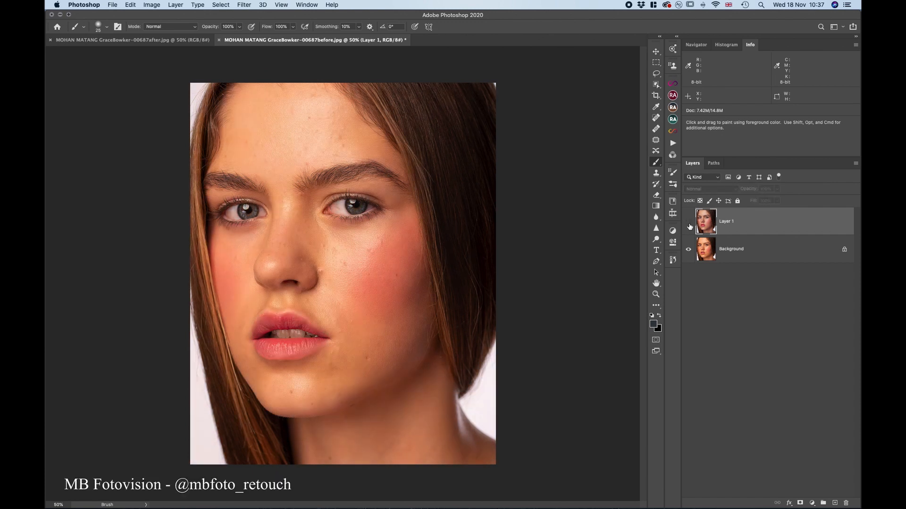
{"action": "left_click", "coordinate": [689, 223]}
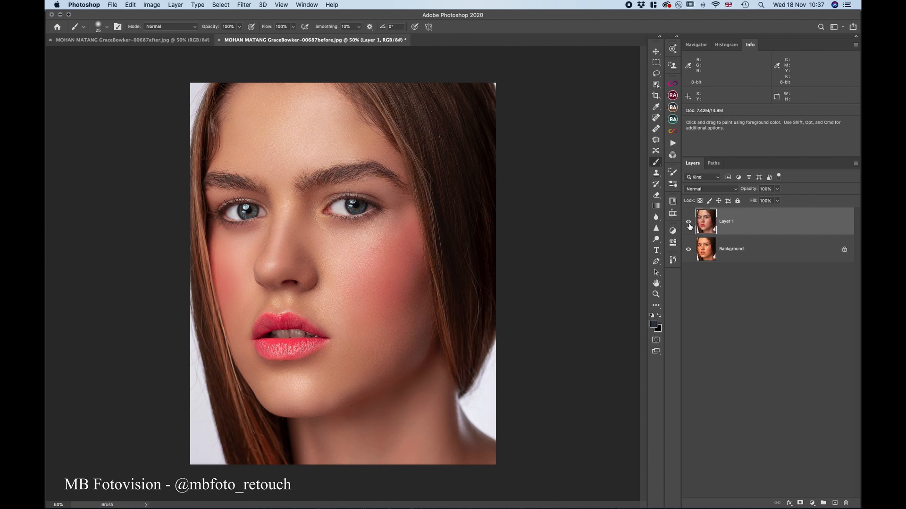
{"action": "left_click", "coordinate": [688, 225]}
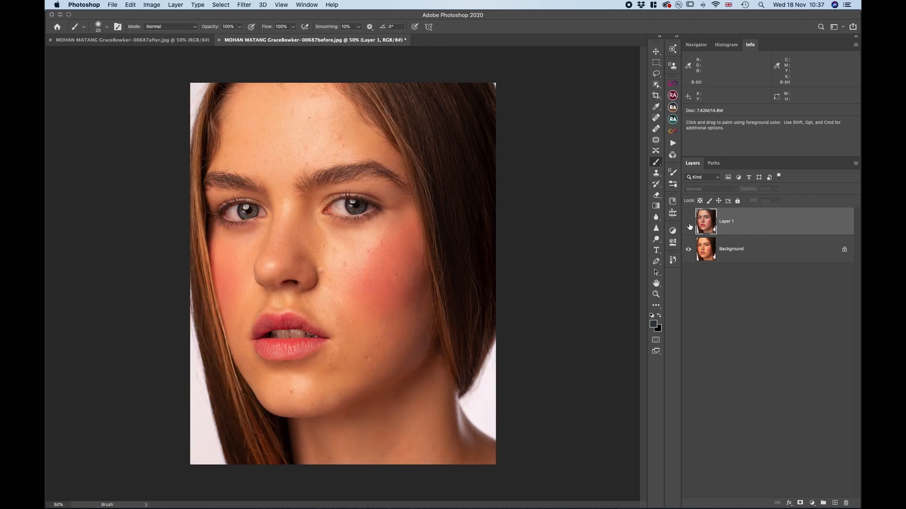
{"action": "left_click", "coordinate": [688, 224]}
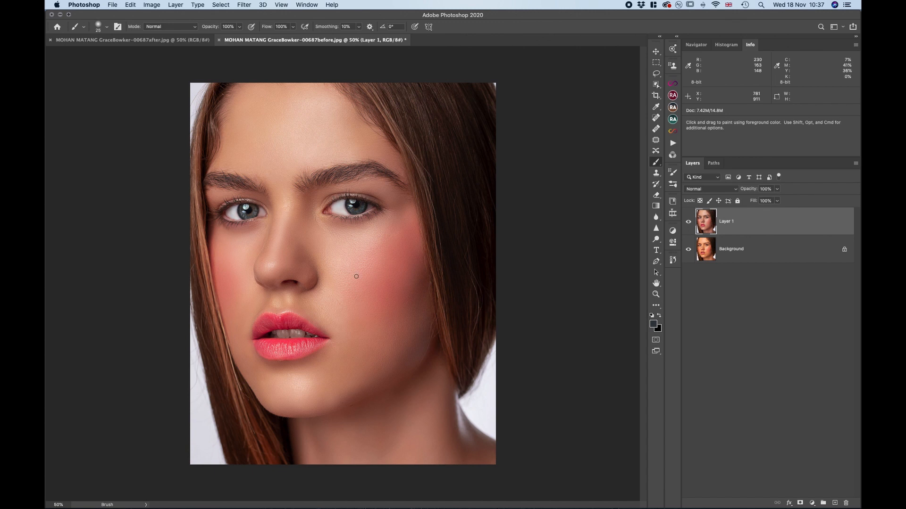
Inspect the retouched cheek, nose and lips at 100% and hide Layer 1 to check the original skin
{"action": "key", "text": "super+plus"}
{"action": "key", "text": "super+plus"}
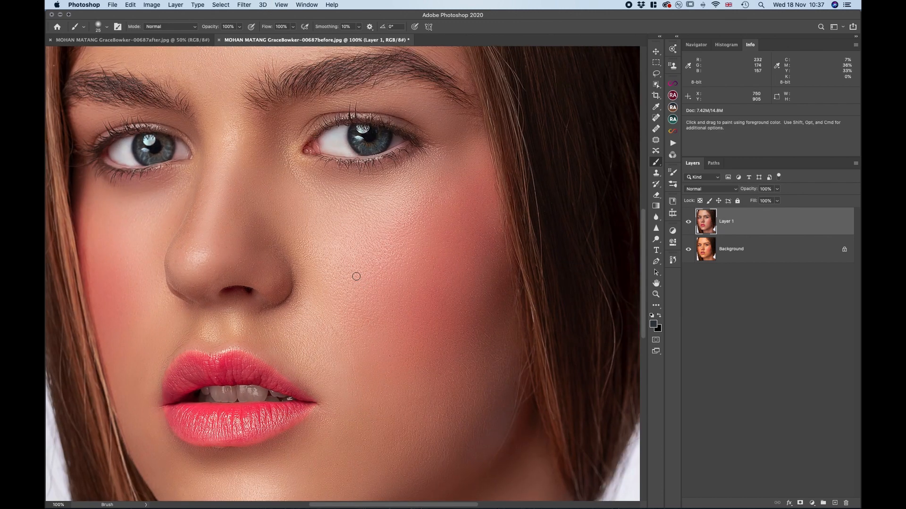
{"action": "scroll", "coordinate": [356, 276], "scroll_direction": "down", "scroll_amount": 3}
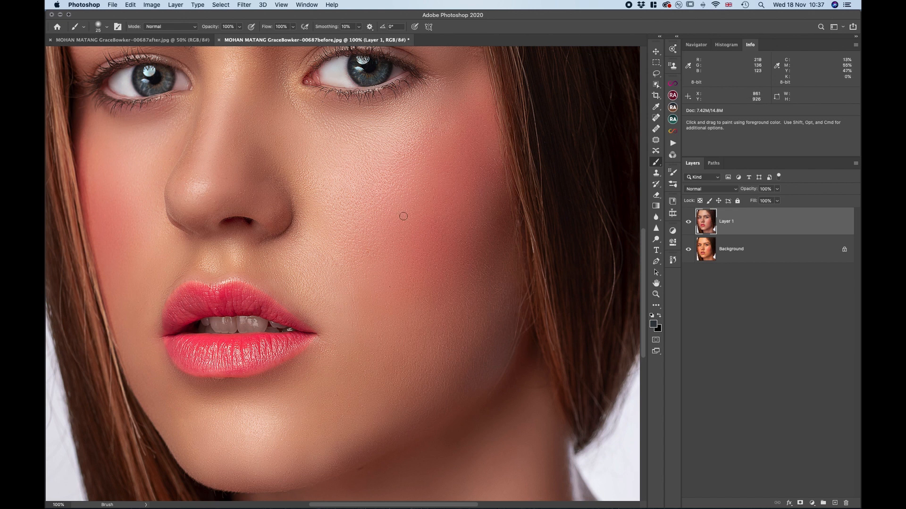
{"action": "left_click", "coordinate": [688, 221]}
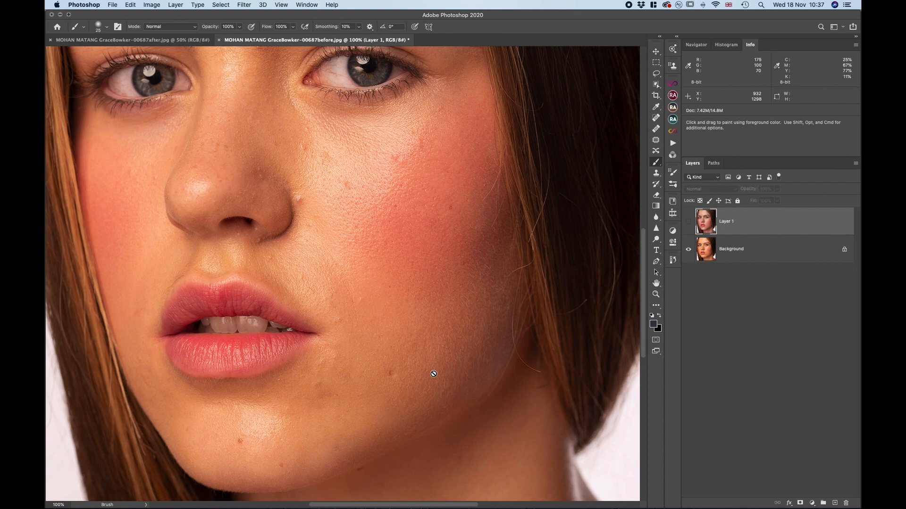
Examine the cheek's skin texture and fine facial hair at up to 400%, comparing with Layer 1 shown and hidden
{"action": "key", "text": "super+plus"}
{"action": "key", "text": "super+plus"}
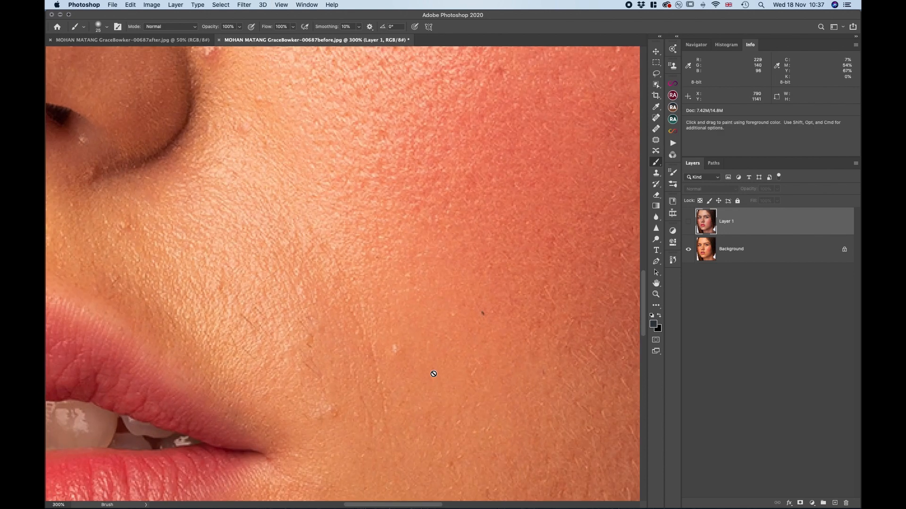
{"action": "scroll", "coordinate": [431, 372], "scroll_direction": "right", "scroll_amount": 10}
{"action": "scroll", "coordinate": [431, 373], "scroll_direction": "down", "scroll_amount": 8}
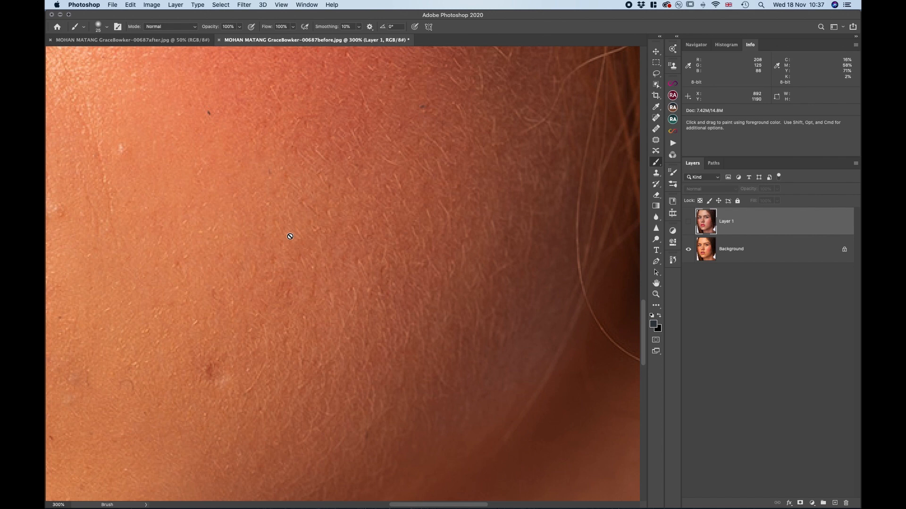
{"action": "key", "text": "super+equal"}
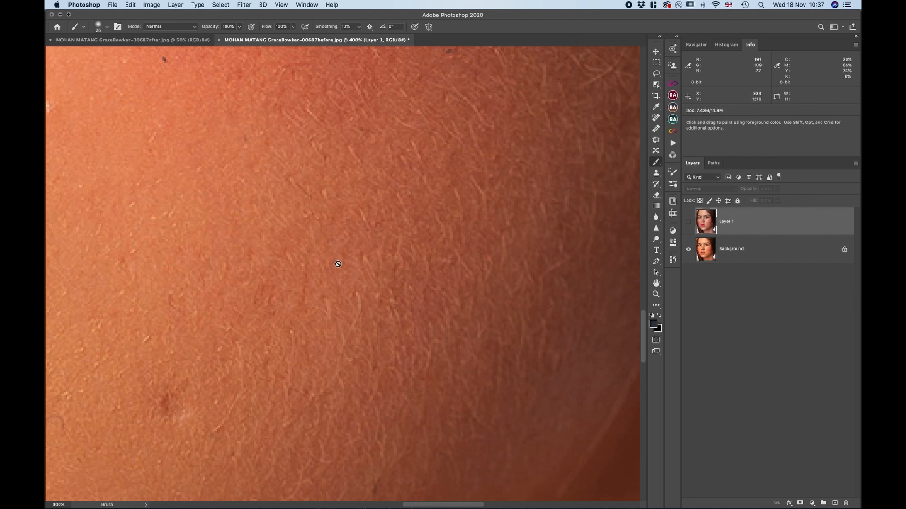
{"action": "scroll", "coordinate": [278, 234], "scroll_direction": "up", "scroll_amount": 10}
{"action": "scroll", "coordinate": [279, 233], "scroll_direction": "left", "scroll_amount": 2}
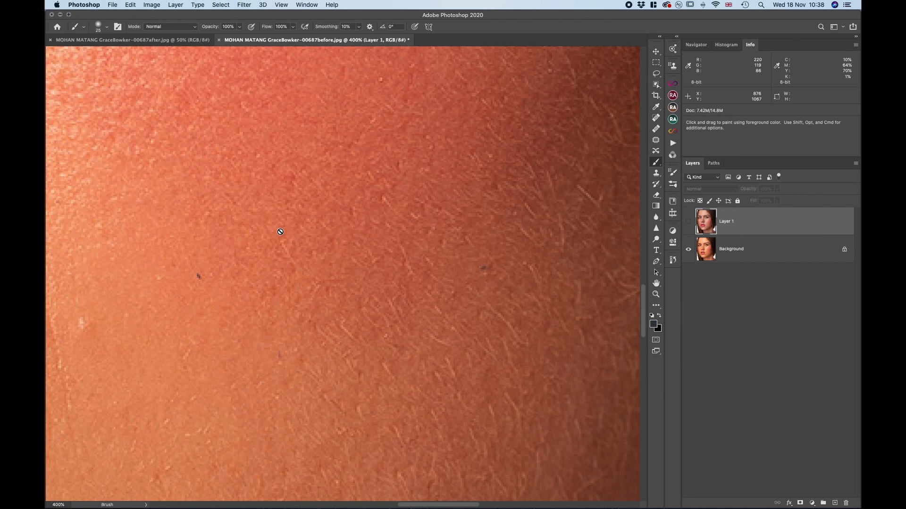
{"action": "left_click", "coordinate": [689, 223]}
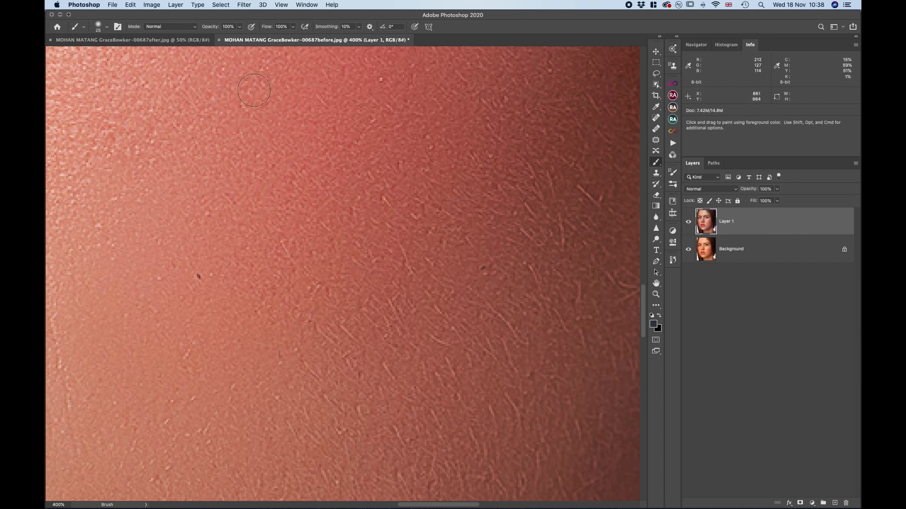
{"action": "left_click", "coordinate": [688, 222]}
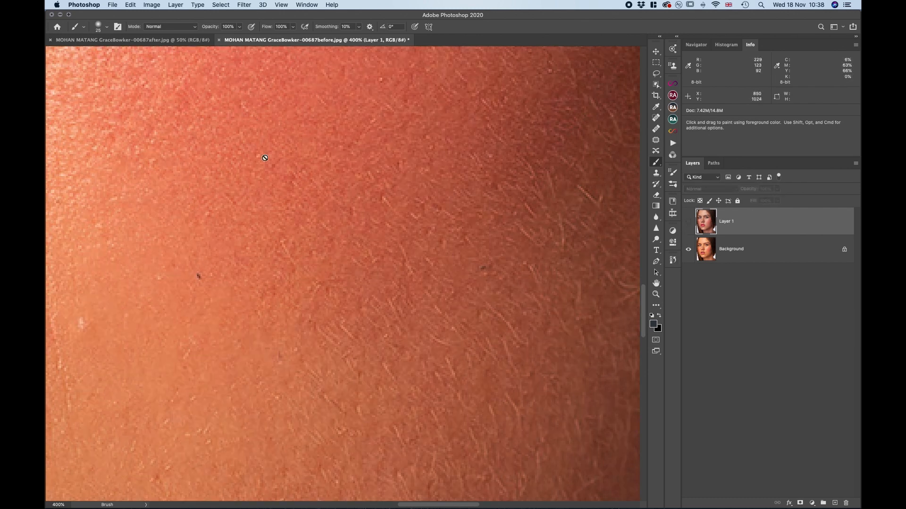
Compare the cheek texture at 400% and the whole portrait at 50%, with Layer 1 shown and hidden
{"action": "left_click", "coordinate": [688, 223]}
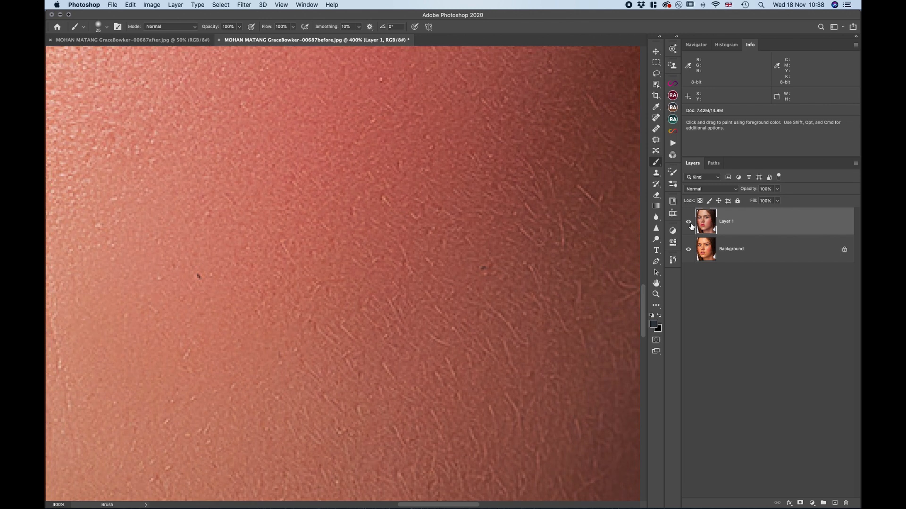
{"action": "left_click", "coordinate": [688, 222]}
{"action": "key", "text": "super+minus"}
{"action": "key", "text": "super+minus"}
{"action": "key", "text": "super+minus"}
{"action": "key", "text": "super+minus"}
{"action": "key", "text": "super+minus"}
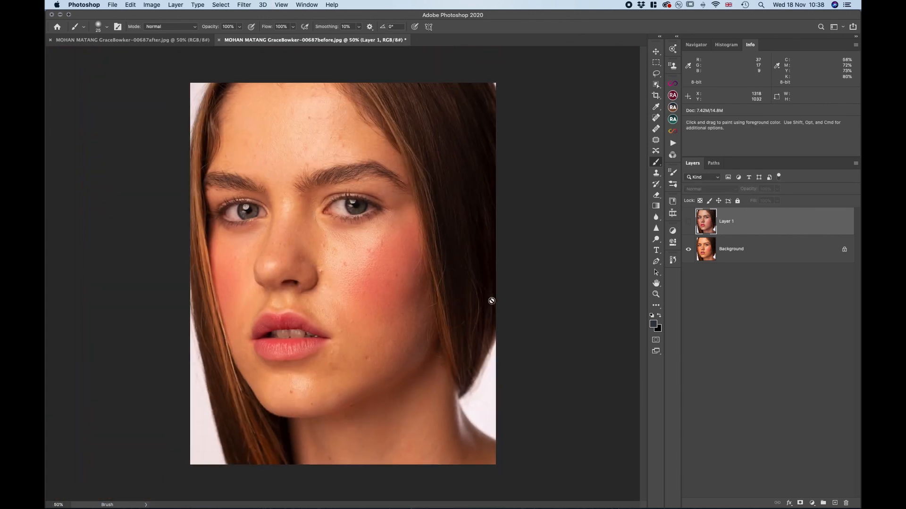
{"action": "left_click", "coordinate": [689, 223]}
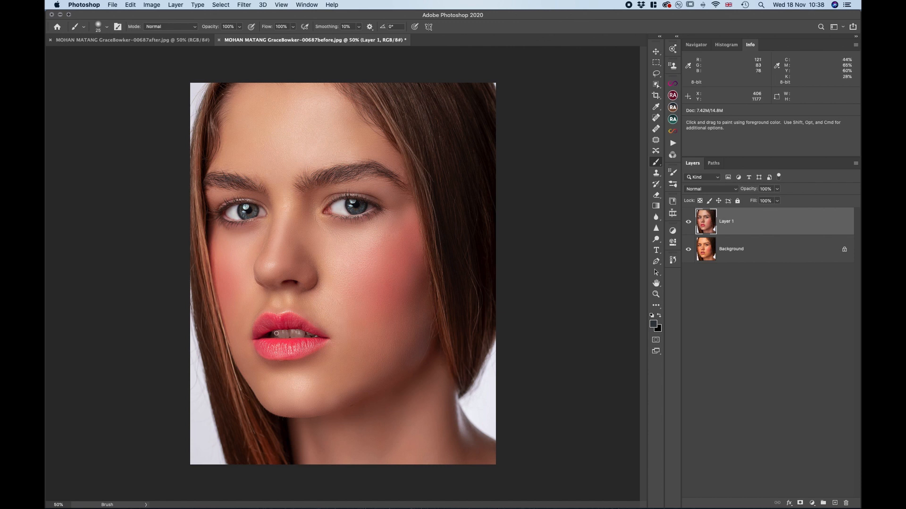
{"action": "left_click", "coordinate": [690, 223]}
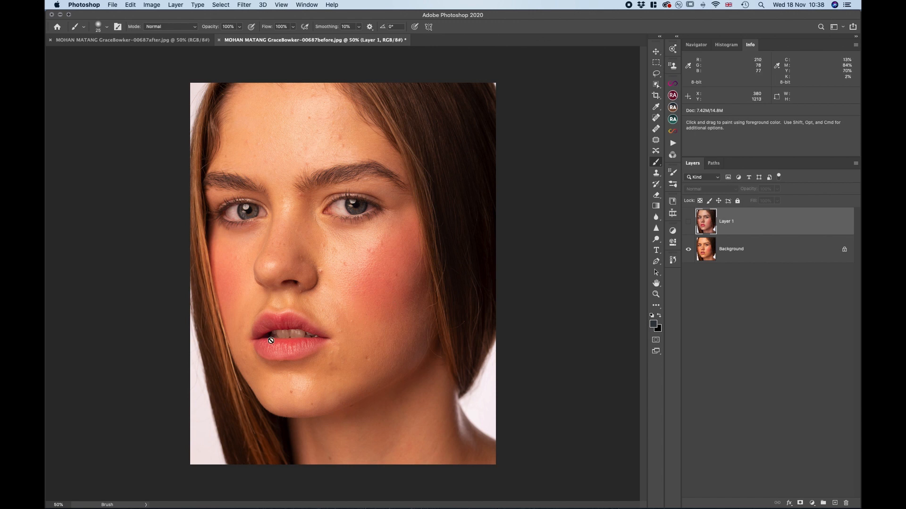
Inspect the original lips and teeth at 100%, and show Layer 1 to check their retouched version
{"action": "key", "text": "super+equal"}
{"action": "scroll", "coordinate": [271, 341], "scroll_direction": "down", "scroll_amount": 5}
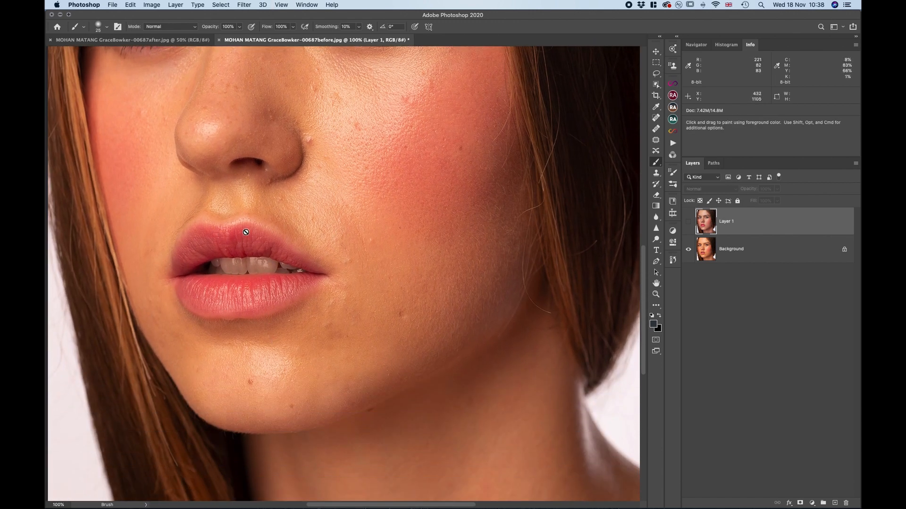
{"action": "left_click", "coordinate": [688, 221]}
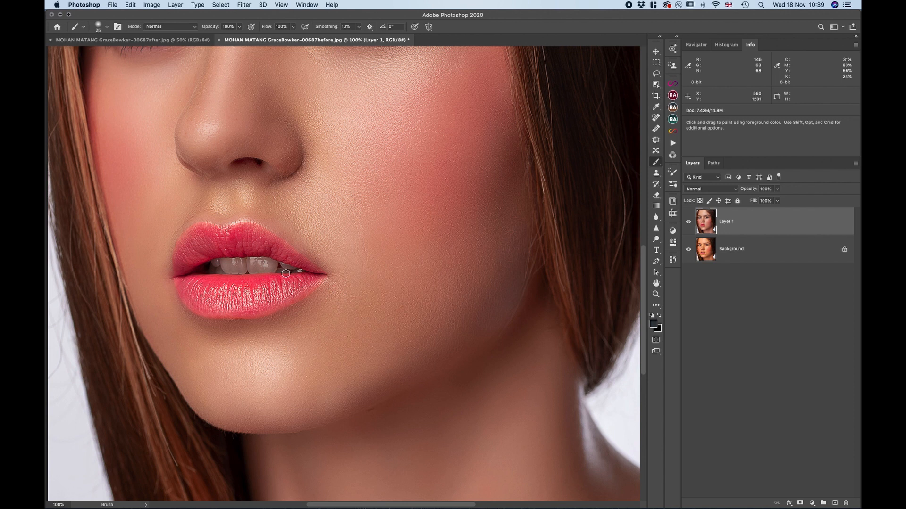
{"action": "key", "text": "super+minus"}
{"action": "key", "text": "super+minus"}
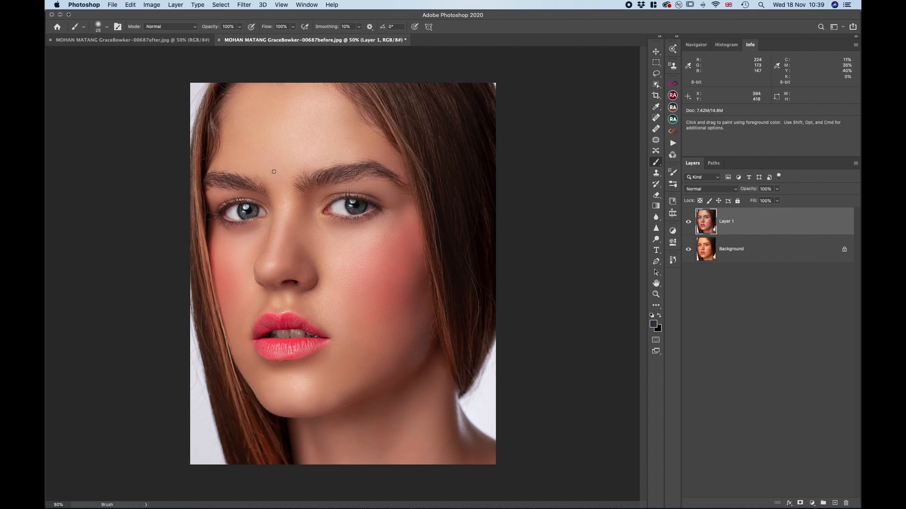
Compare the portrait's overall colour and skin at 50% and 66.7% by repeatedly toggling Layer 1's visibility
{"action": "left_click", "coordinate": [688, 222]}
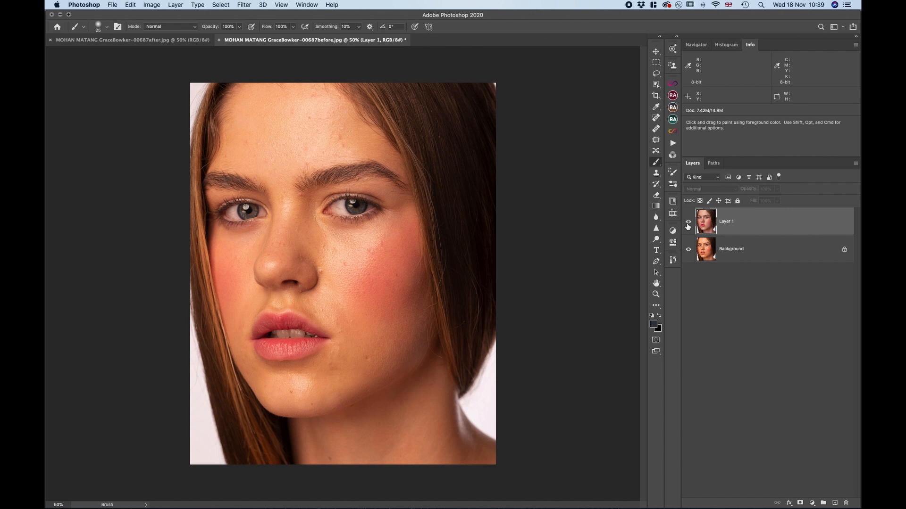
{"action": "left_click", "coordinate": [687, 224]}
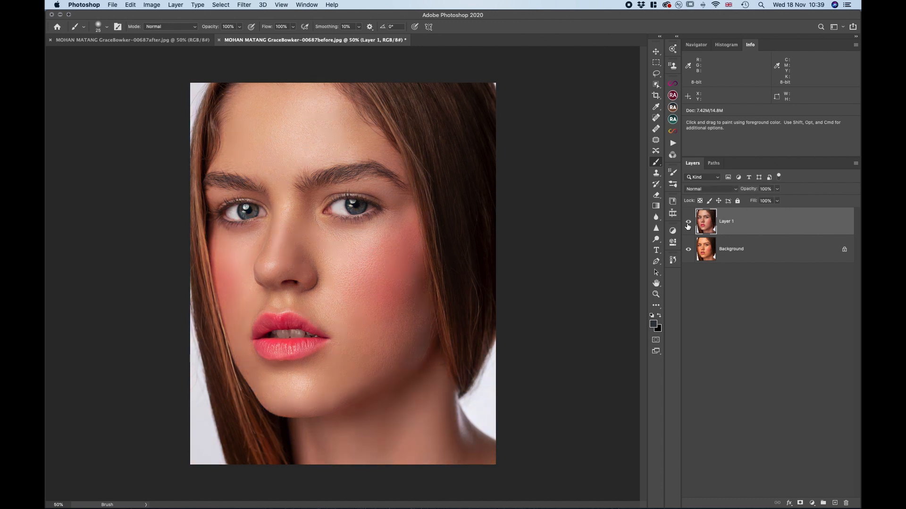
{"action": "left_click", "coordinate": [688, 225]}
{"action": "left_click", "coordinate": [687, 225]}
{"action": "key", "text": "super+equal"}
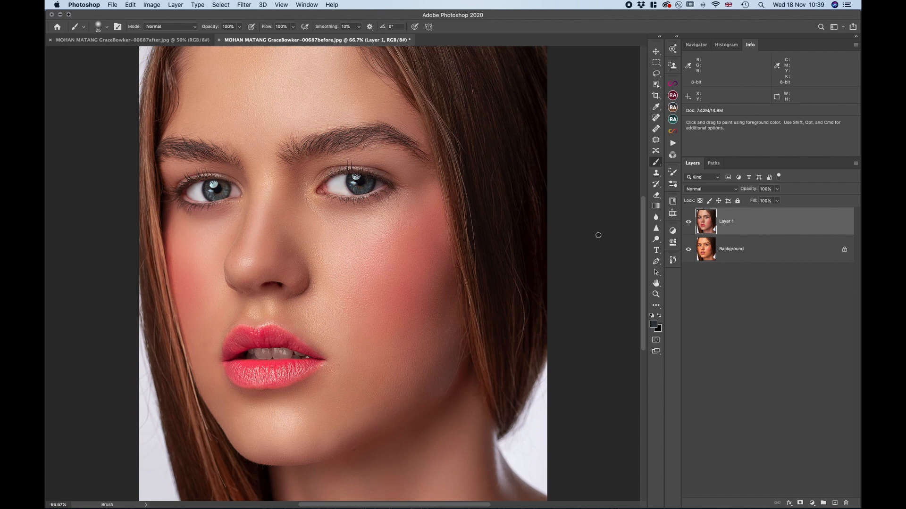
{"action": "left_click", "coordinate": [688, 222]}
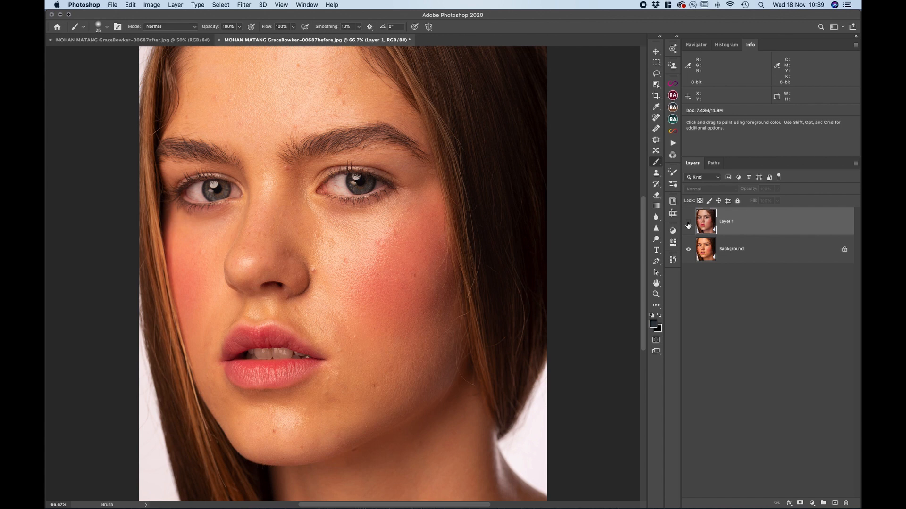
{"action": "left_click", "coordinate": [688, 223]}
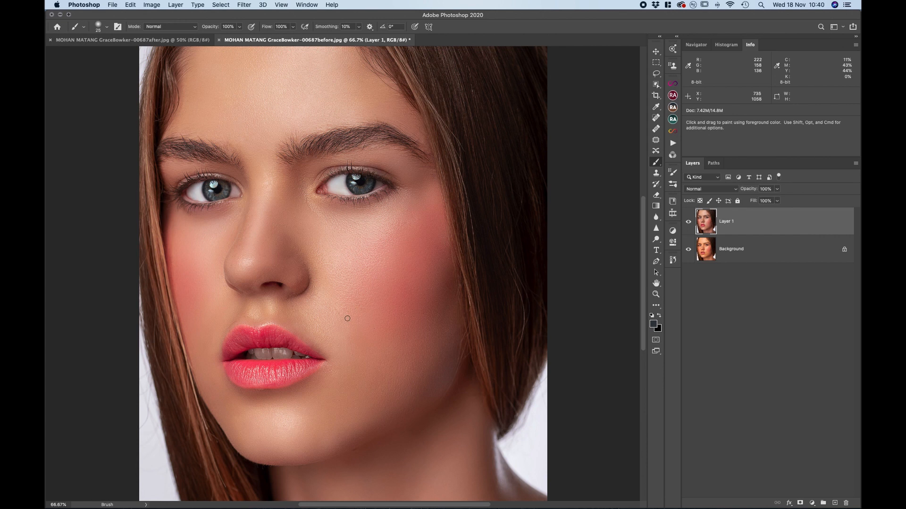
{"action": "left_click", "coordinate": [688, 223]}
{"action": "left_click", "coordinate": [688, 223]}
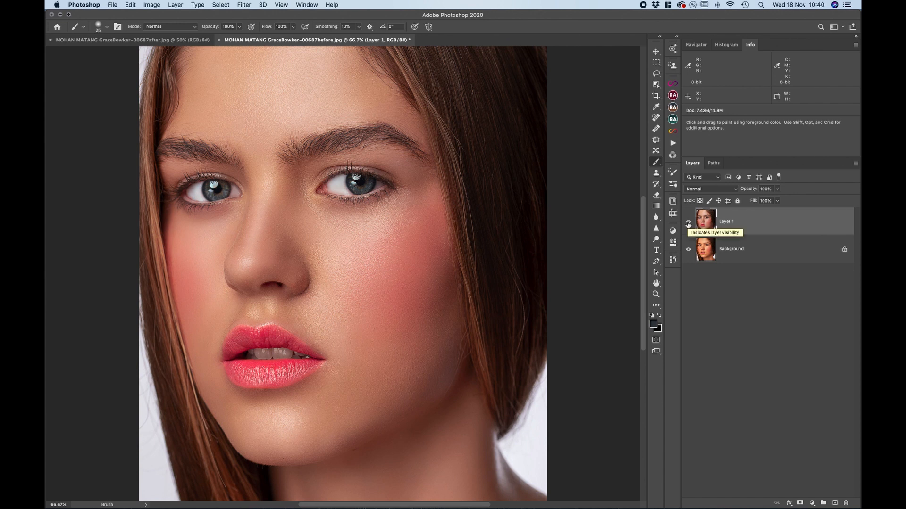
{"action": "key", "text": "super+minus"}
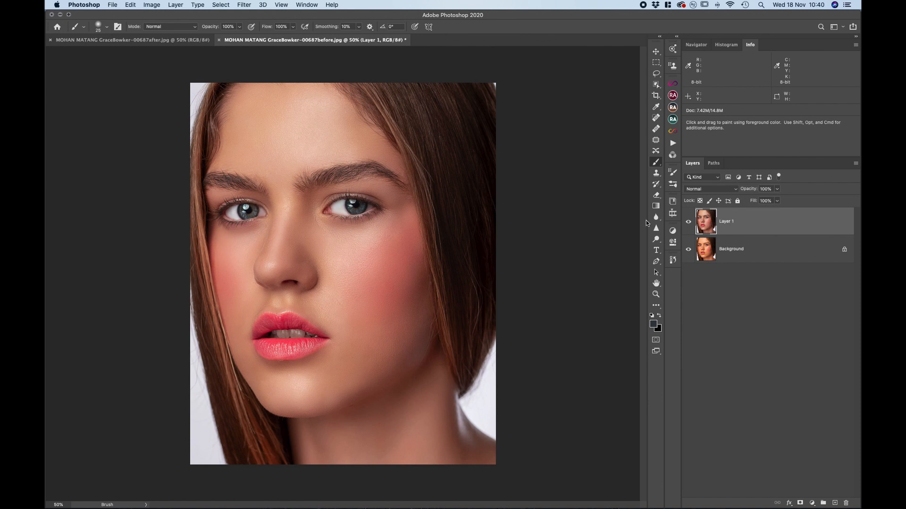
{"action": "left_click", "coordinate": [688, 223]}
{"action": "left_click", "coordinate": [690, 224]}
{"action": "left_click", "coordinate": [690, 224]}
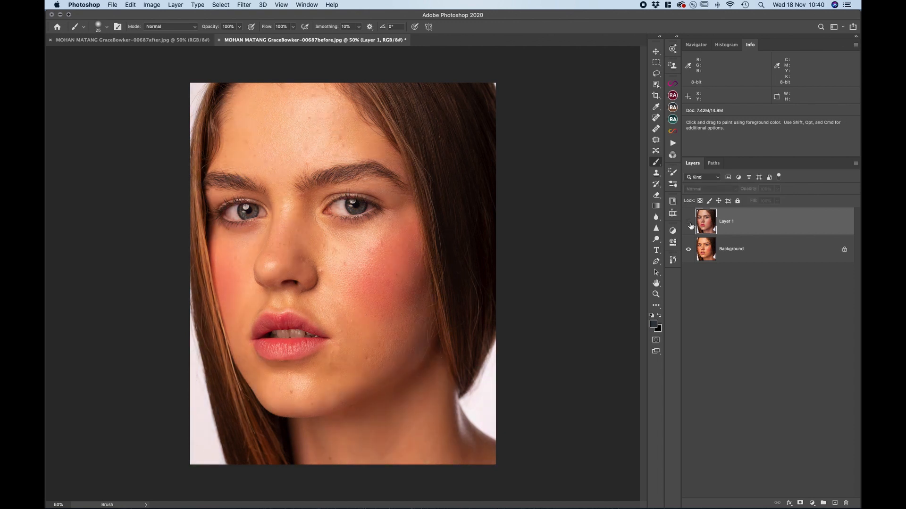
Close both 00687 portraits without saving the changes and minimise the Photoshop window
{"action": "left_click", "coordinate": [219, 40]}
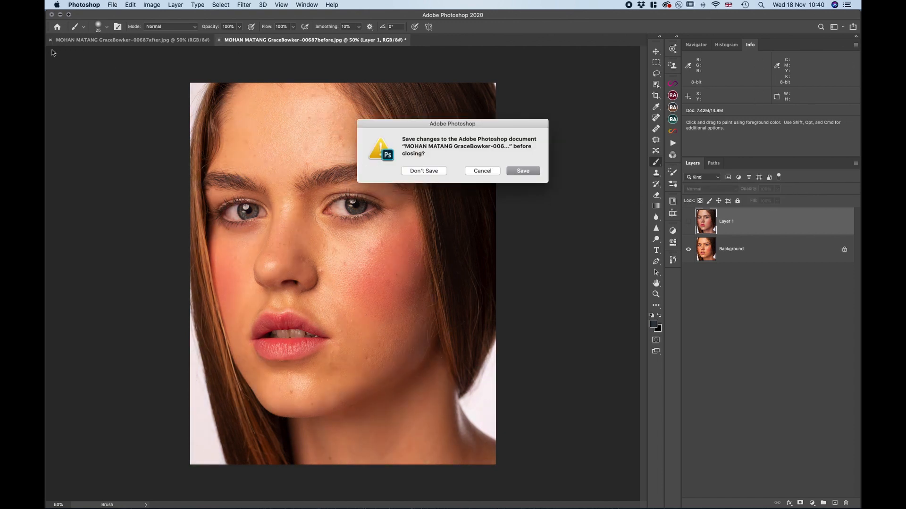
{"action": "left_click", "coordinate": [412, 170]}
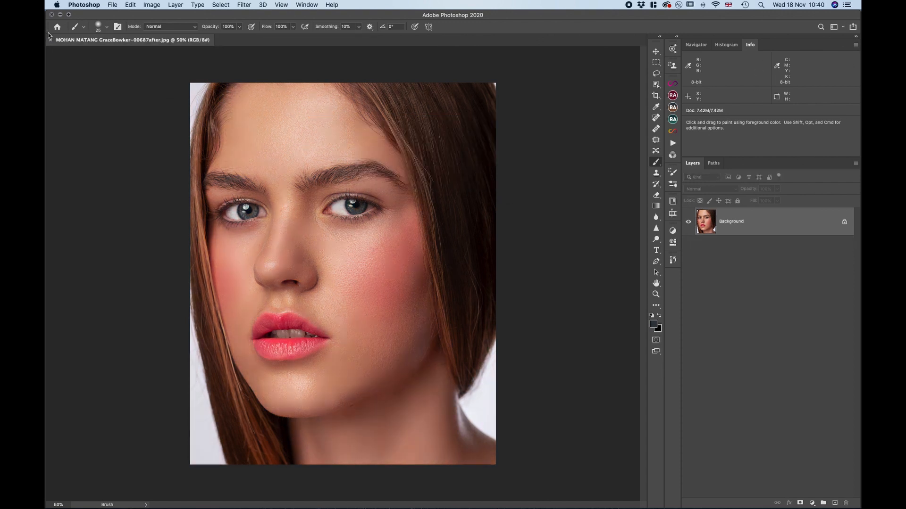
{"action": "left_click", "coordinate": [50, 40]}
{"action": "left_click", "coordinate": [59, 16]}
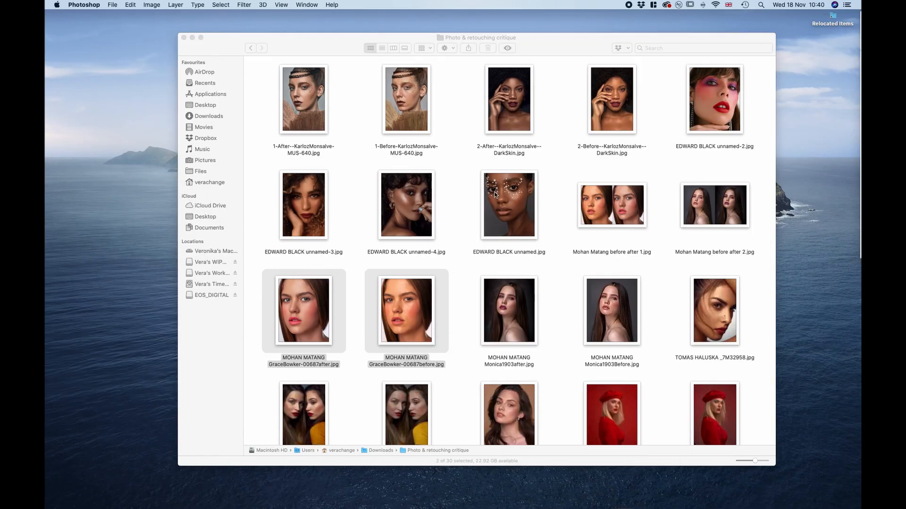
In Finder, select the 1903after and 1903Before portraits together and open them in Adobe Photoshop 2020
{"action": "left_click_drag", "start_coordinate": [656, 318], "coordinate": [533, 315]}
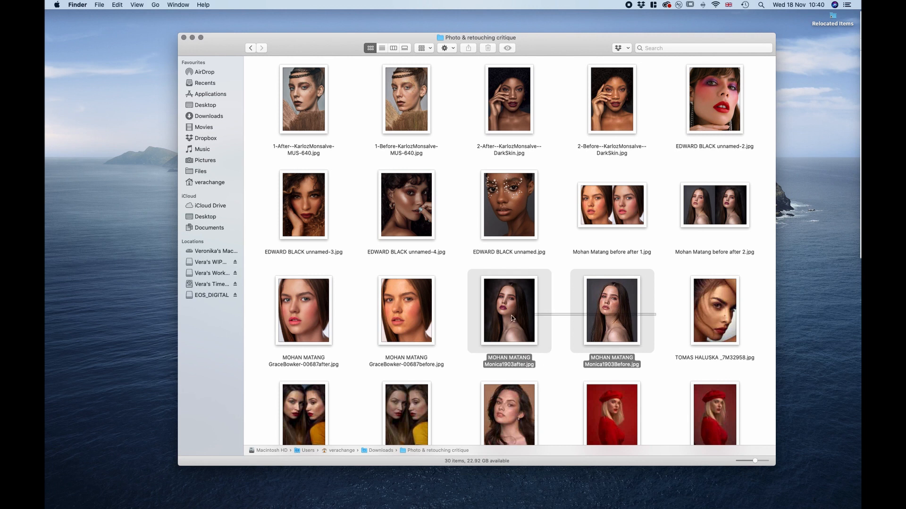
{"action": "right_click", "coordinate": [534, 315]}
{"action": "mouse_move", "coordinate": [583, 309]}
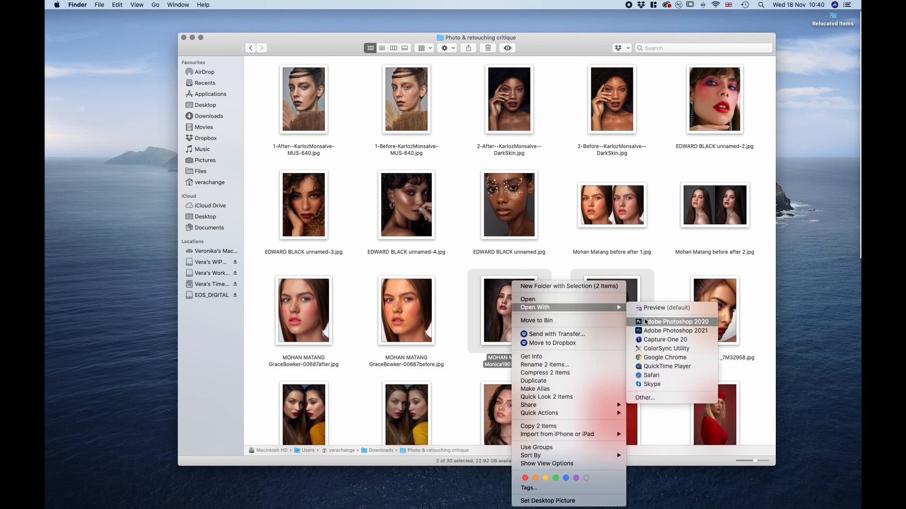
{"action": "left_click", "coordinate": [646, 322]}
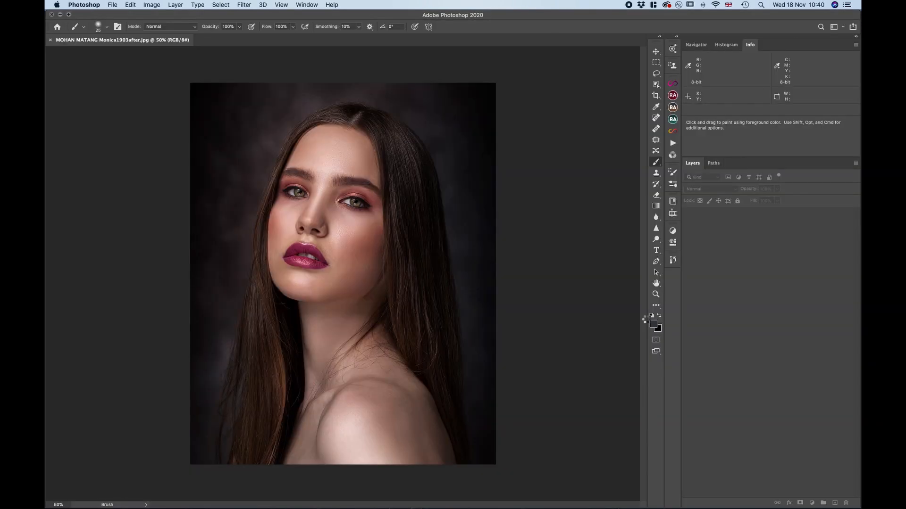
{"action": "left_click", "coordinate": [188, 41]}
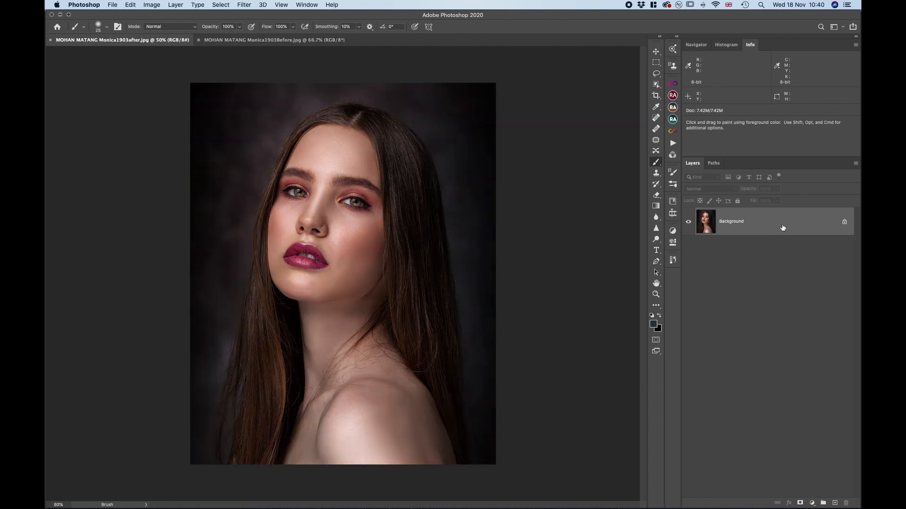
{"action": "left_click_drag", "start_coordinate": [302, 41], "coordinate": [379, 242]}
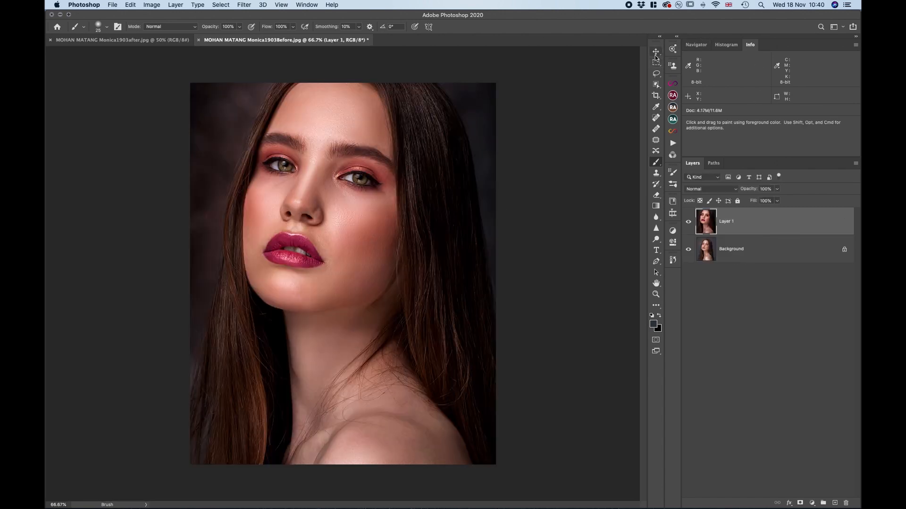
{"action": "key", "text": "super+z"}
{"action": "key", "text": "ctrl+Tab"}
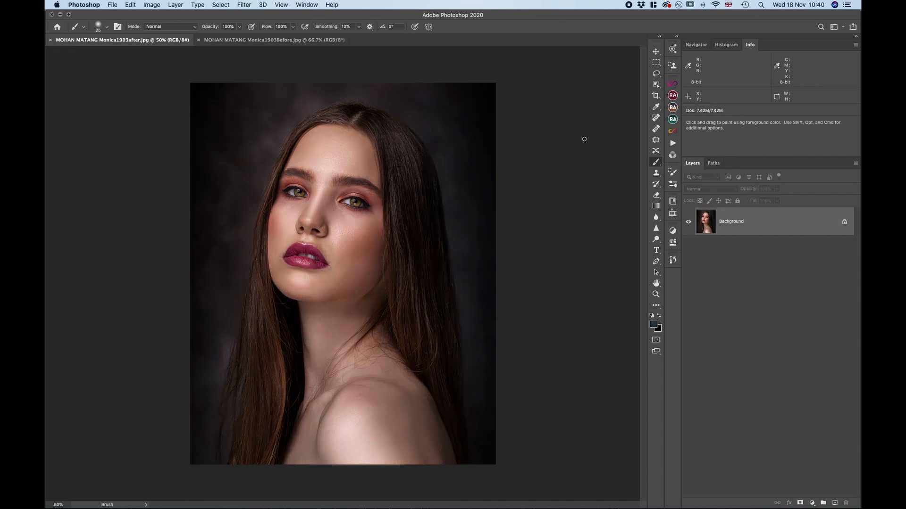
Stack the 1903after image as a layer over the 1903Before portrait and scale it to about 75% to match the canvas
{"action": "mouse_move", "coordinate": [793, 225]}
{"action": "left_mouse_down"}
{"action": "mouse_move", "coordinate": [481, 191]}
{"action": "mouse_move", "coordinate": [297, 40]}
{"action": "mouse_move", "coordinate": [336, 216]}
{"action": "left_mouse_up"}
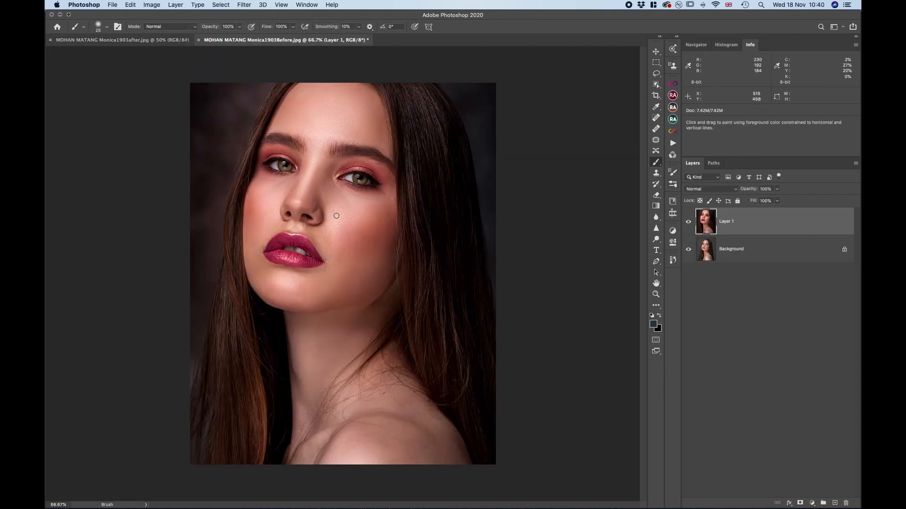
{"action": "left_click", "coordinate": [656, 51]}
{"action": "key", "text": "super+minus"}
{"action": "key", "text": "super+minus"}
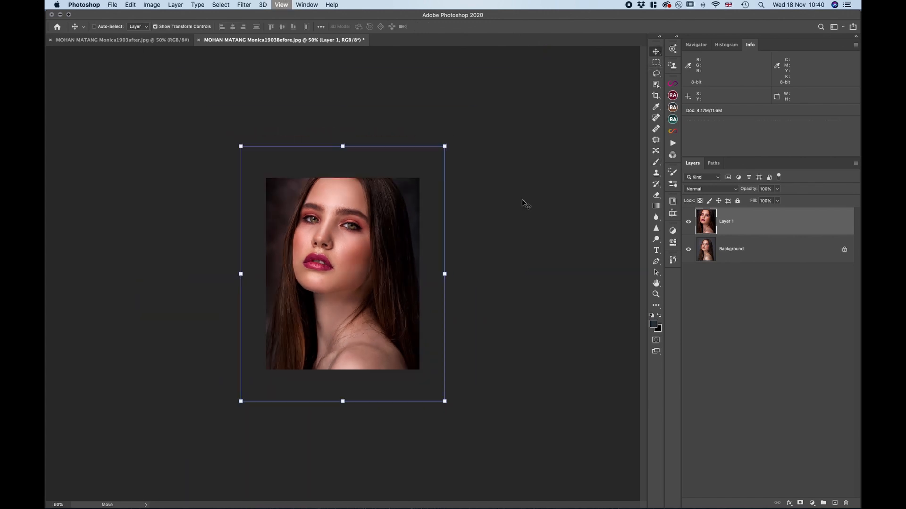
{"action": "left_click_drag", "start_coordinate": [444, 147], "coordinate": [378, 230]}
{"action": "left_click_drag", "start_coordinate": [328, 305], "coordinate": [358, 253]}
{"action": "left_click_drag", "start_coordinate": [402, 347], "coordinate": [420, 370]}
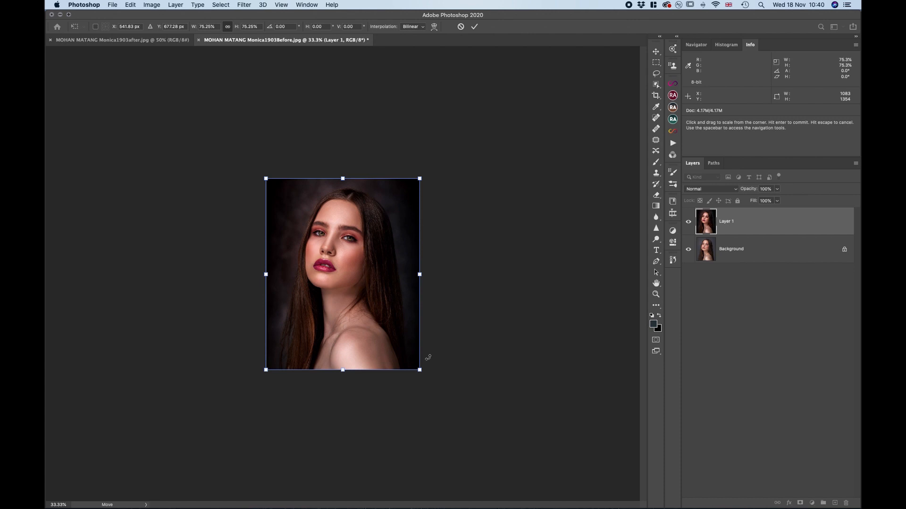
{"action": "left_click", "coordinate": [474, 27]}
{"action": "key", "text": "super+equal"}
{"action": "key", "text": "super+equal"}
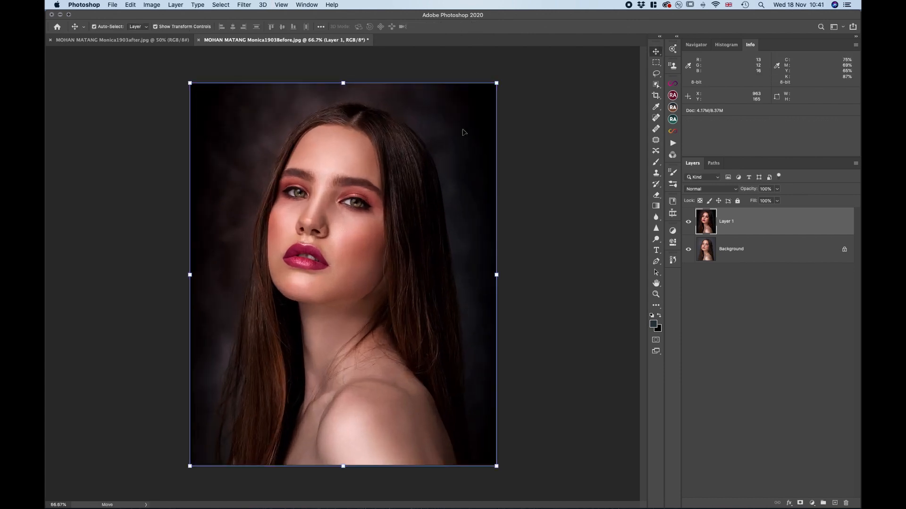
Compare the full portrait with Layer 1 hidden and shown, and switch to the Spot Healing Brush tool
{"action": "left_click", "coordinate": [688, 222]}
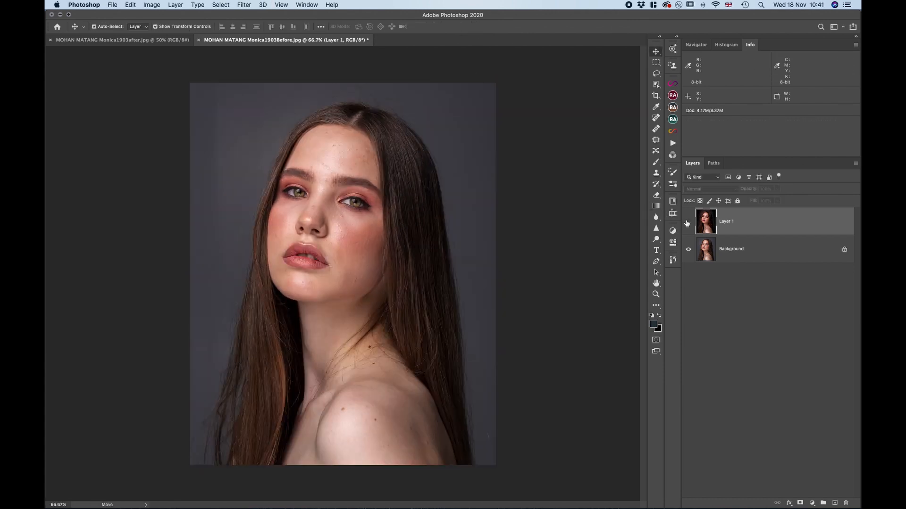
{"action": "left_click", "coordinate": [688, 221]}
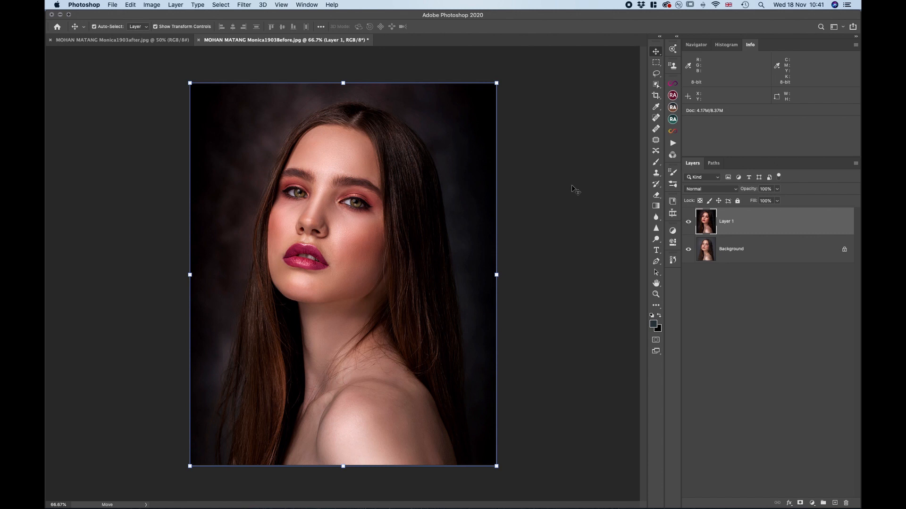
{"action": "left_click", "coordinate": [656, 118]}
Examine the face, neck and shoulder at 100% with Layer 1 hidden, and show it to check the retouched skin
{"action": "left_click", "coordinate": [688, 222]}
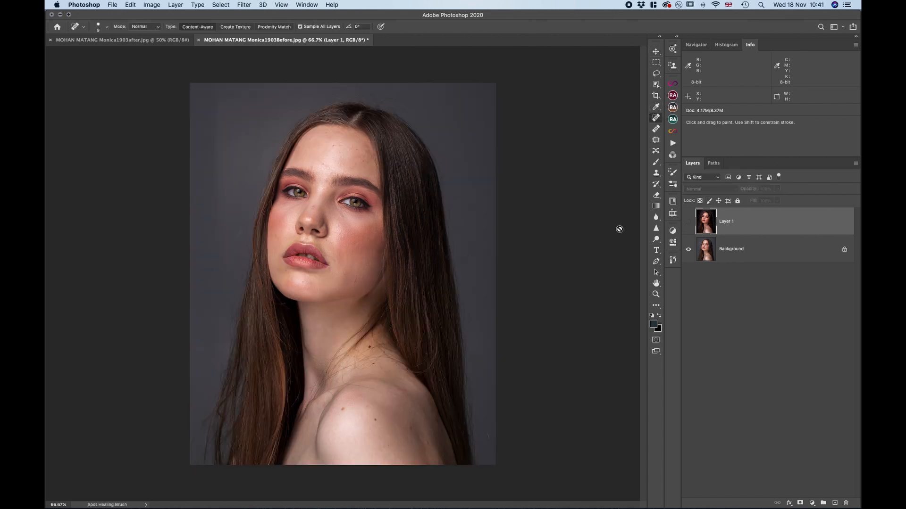
{"action": "key", "text": "super+1"}
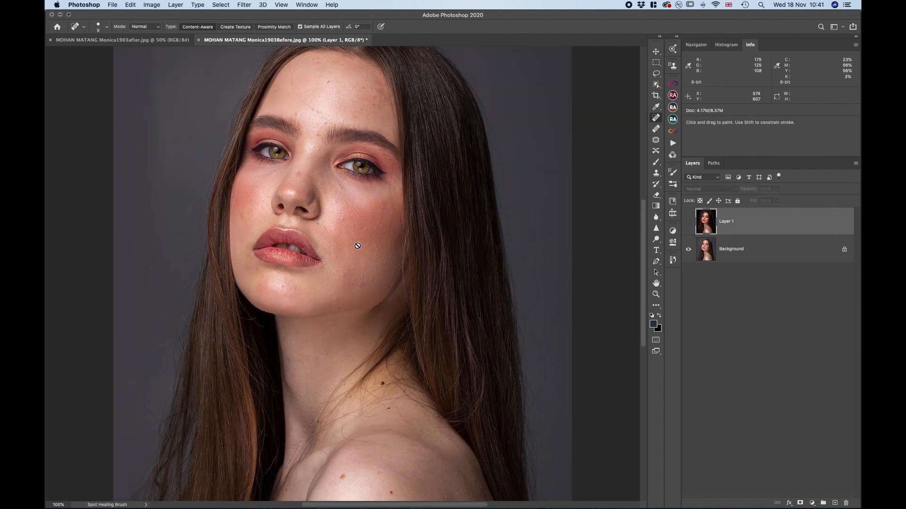
{"action": "scroll", "coordinate": [358, 246], "scroll_direction": "down", "scroll_amount": 5}
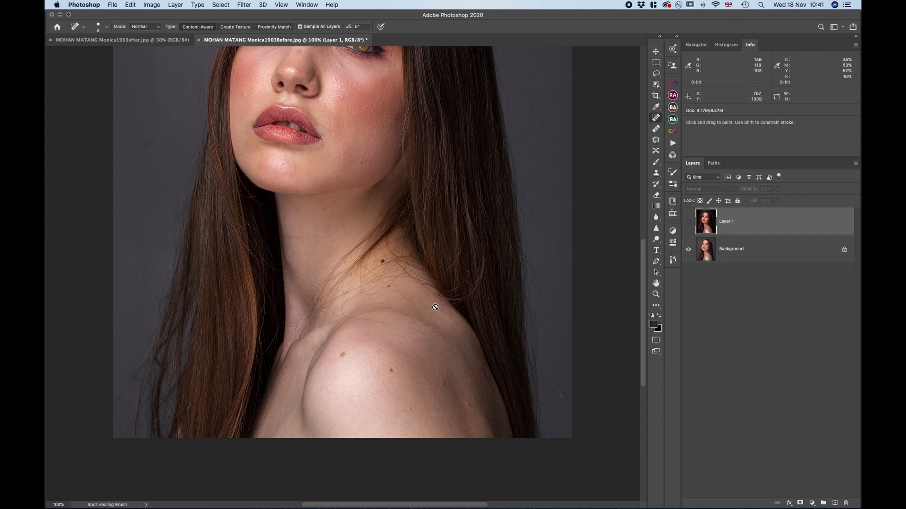
{"action": "scroll", "coordinate": [435, 307], "scroll_direction": "up", "scroll_amount": 8}
{"action": "scroll", "coordinate": [435, 307], "scroll_direction": "down", "scroll_amount": 2}
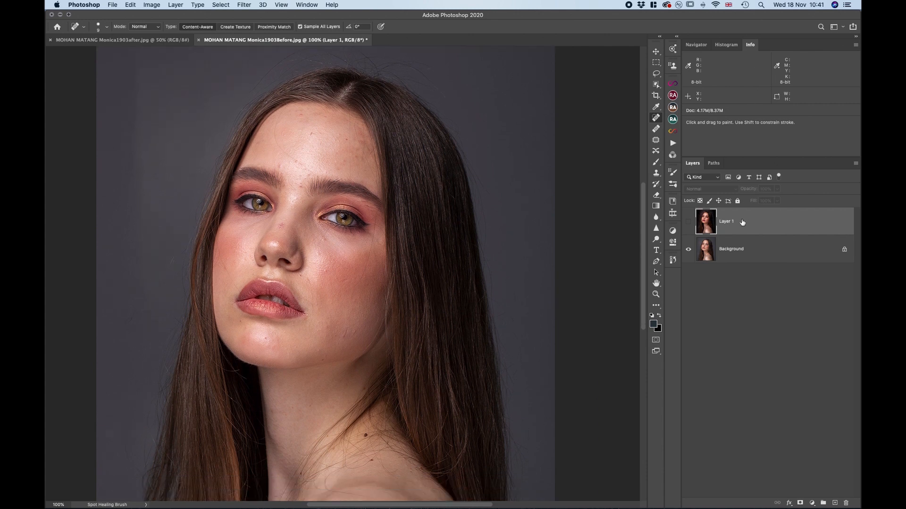
{"action": "left_click", "coordinate": [688, 221]}
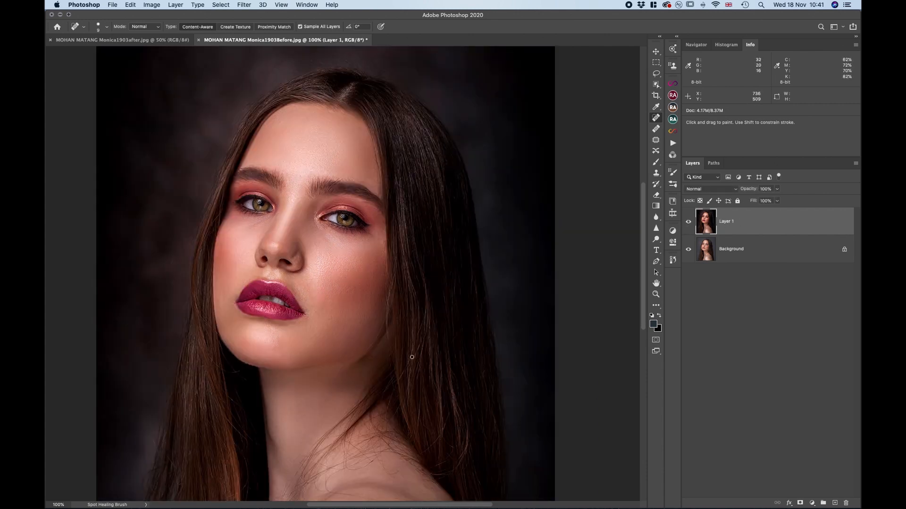
{"action": "scroll", "coordinate": [347, 327], "scroll_direction": "down", "scroll_amount": 5}
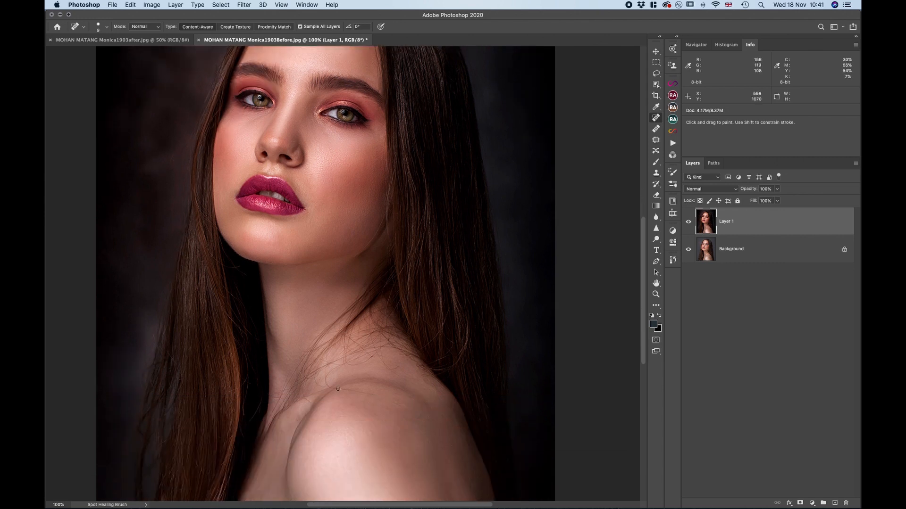
Examine the portrait from shoulder to hairline at 100% and compare it with Layer 1 hidden and shown
{"action": "scroll", "coordinate": [327, 403], "scroll_direction": "down", "scroll_amount": 3}
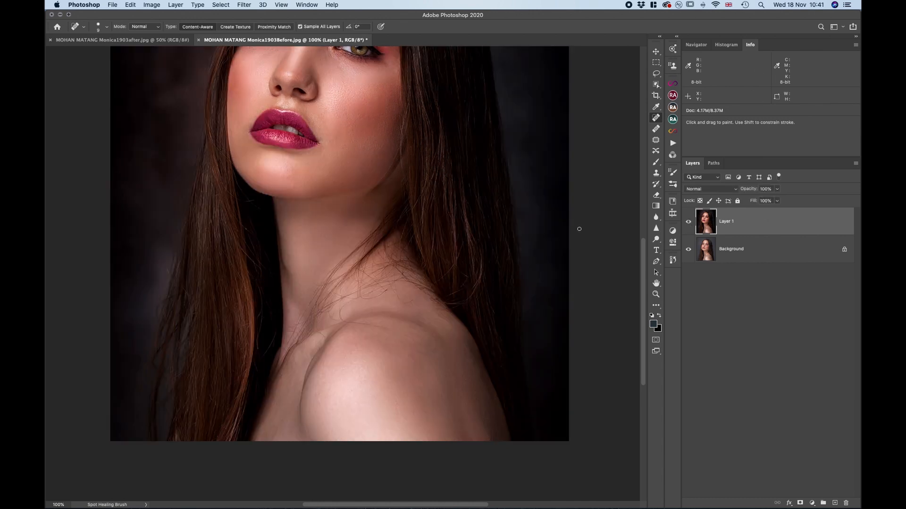
{"action": "scroll", "coordinate": [579, 228], "scroll_direction": "up", "scroll_amount": 10}
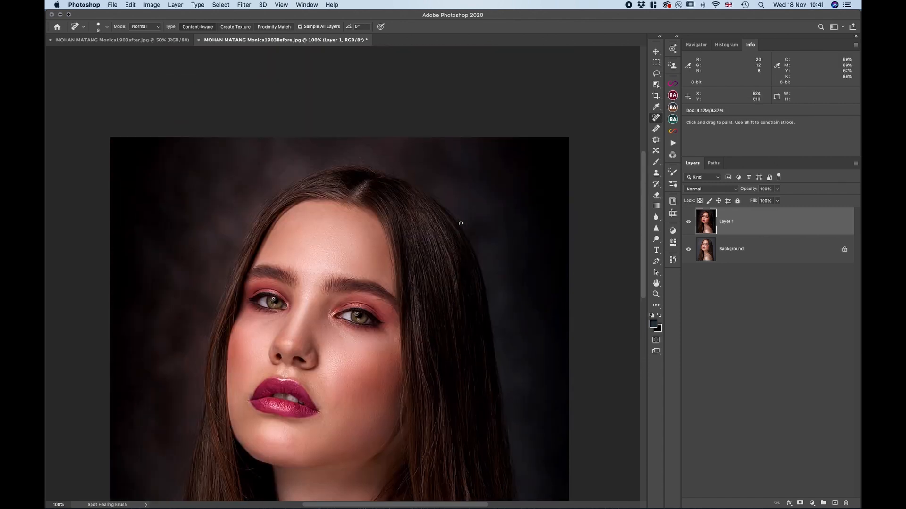
{"action": "scroll", "coordinate": [460, 223], "scroll_direction": "down", "scroll_amount": 5}
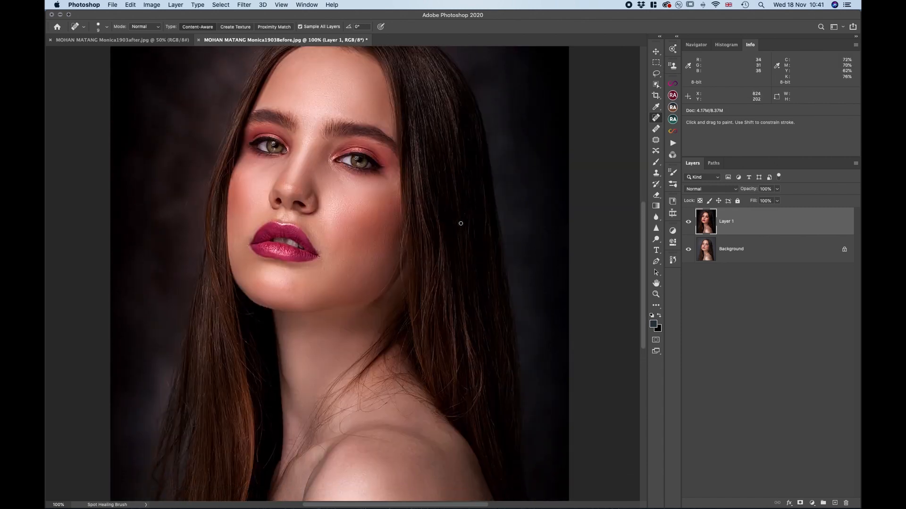
{"action": "left_click", "coordinate": [689, 222]}
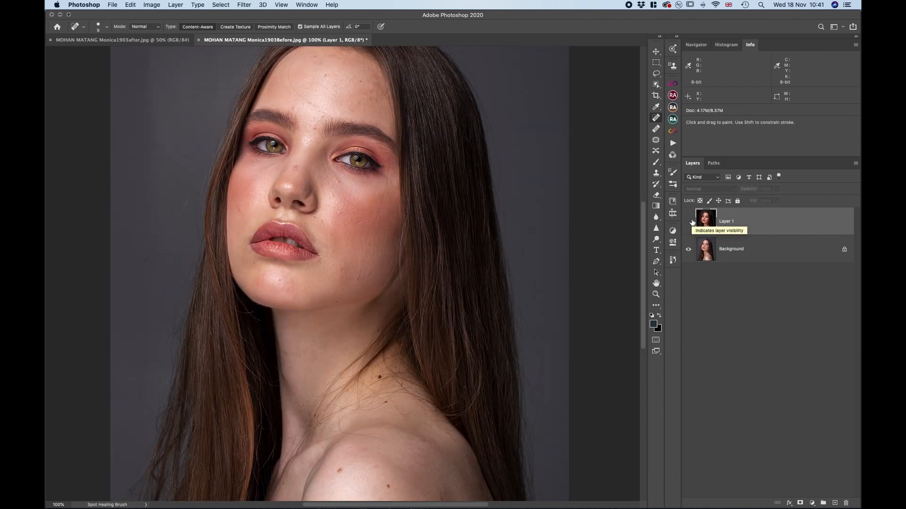
{"action": "left_click", "coordinate": [689, 222]}
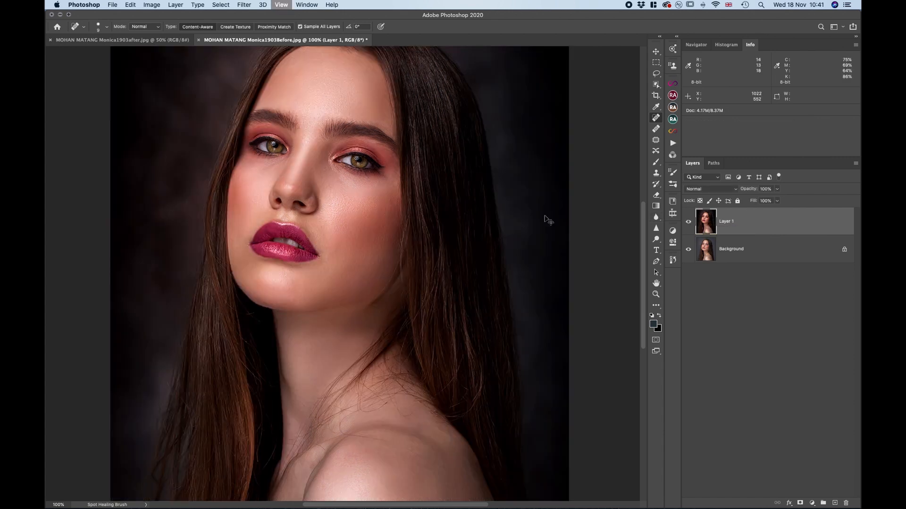
Compare the whole portrait at 66.7% with Layer 1 hidden and shown to judge the colour and background changes
{"action": "key", "text": "super+minus"}
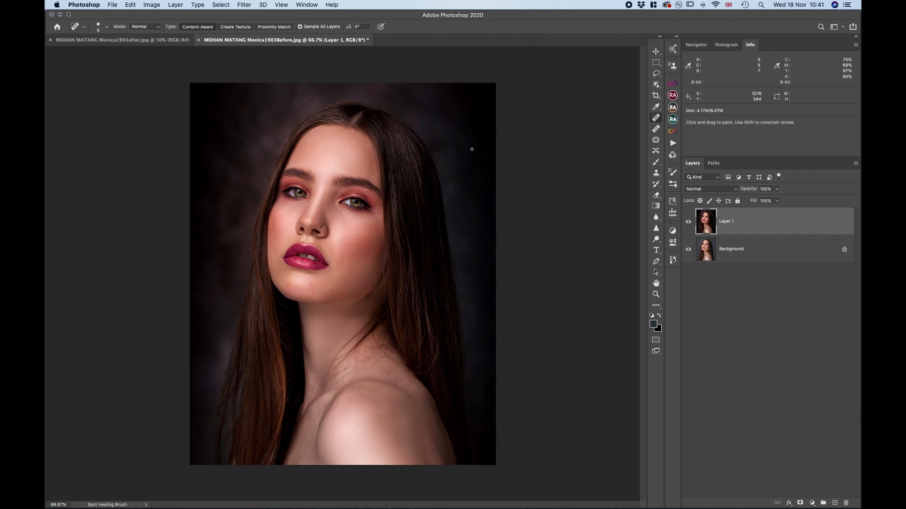
{"action": "left_click", "coordinate": [690, 227]}
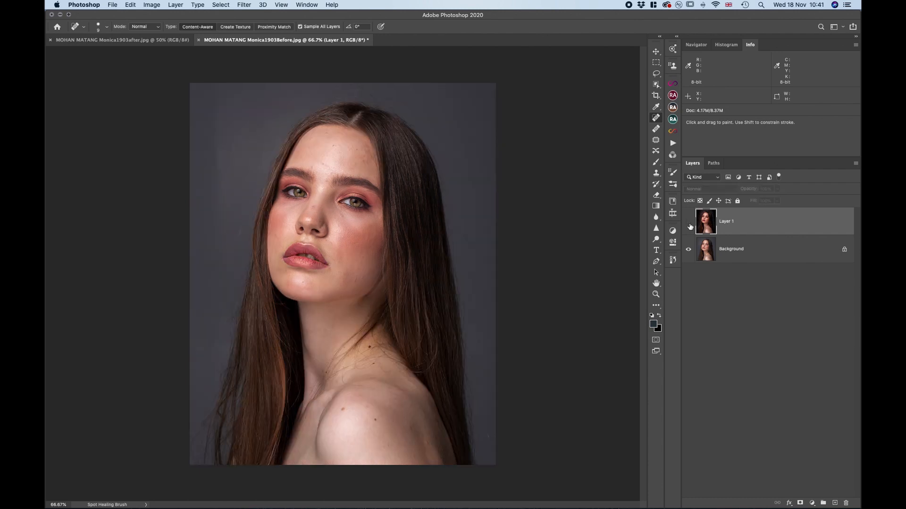
{"action": "left_click", "coordinate": [688, 224]}
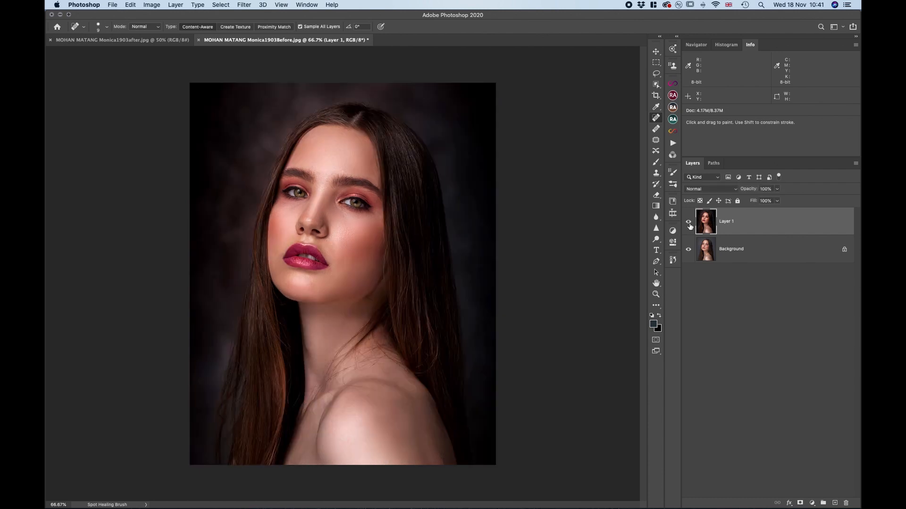
Hide Layer 1, examine the original facial skin at up to 200%, and show the retouched layer at 100%
{"action": "left_click", "coordinate": [690, 227]}
{"action": "key", "text": "super+equal"}
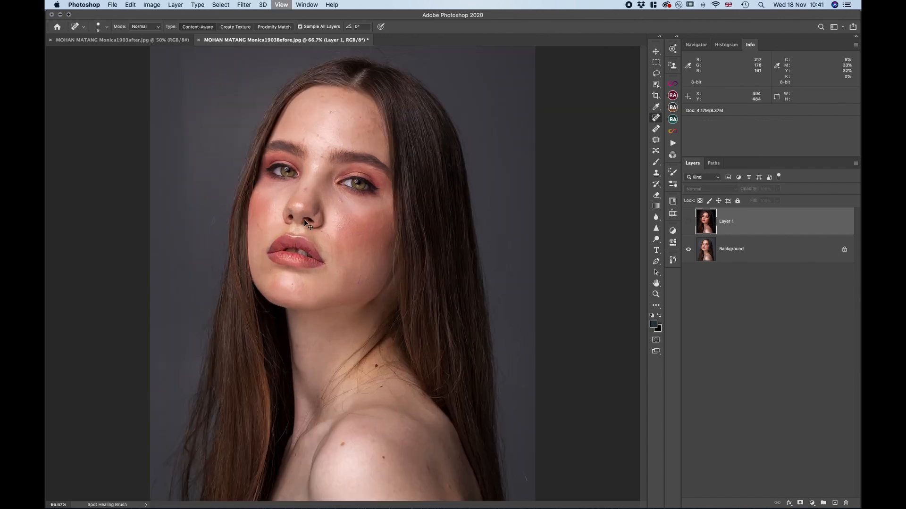
{"action": "key", "text": "super+equal"}
{"action": "key", "text": "super+equal"}
{"action": "key", "text": "super+minus"}
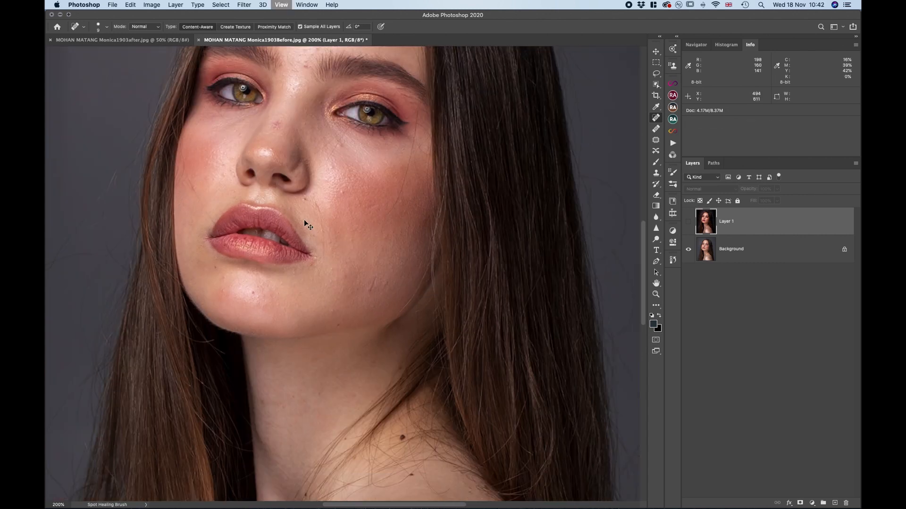
{"action": "scroll", "coordinate": [304, 221], "scroll_direction": "up", "scroll_amount": 3}
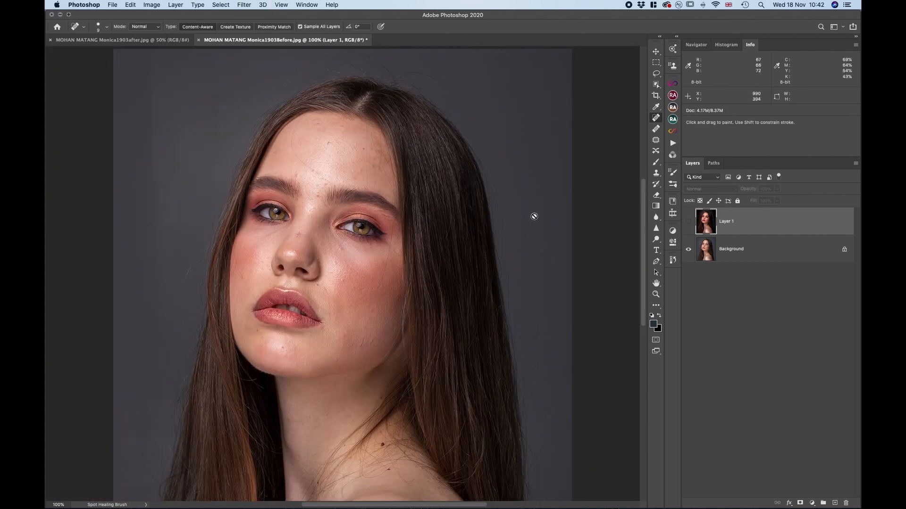
{"action": "left_click", "coordinate": [687, 223]}
{"action": "left_click", "coordinate": [688, 223]}
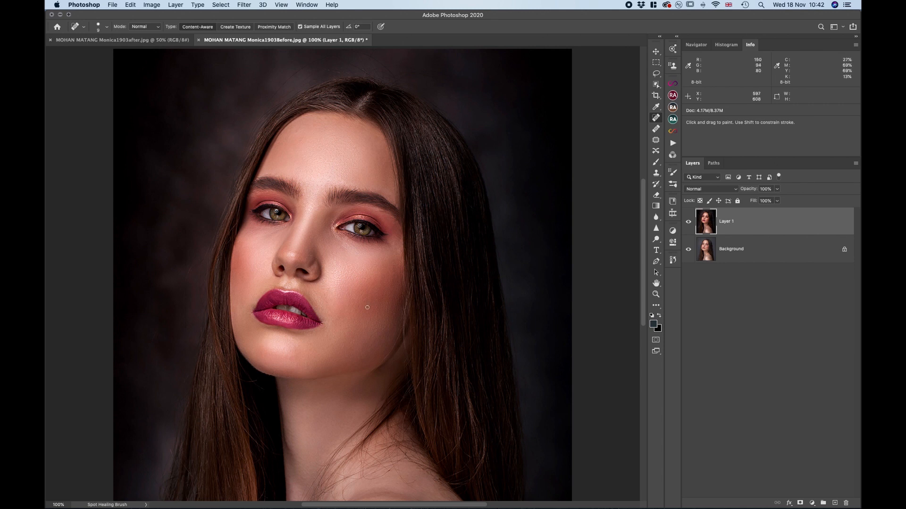
Compare the eyes, lips and cheek skin at 200% with Layer 1 hidden and shown
{"action": "key", "text": "super+plus"}
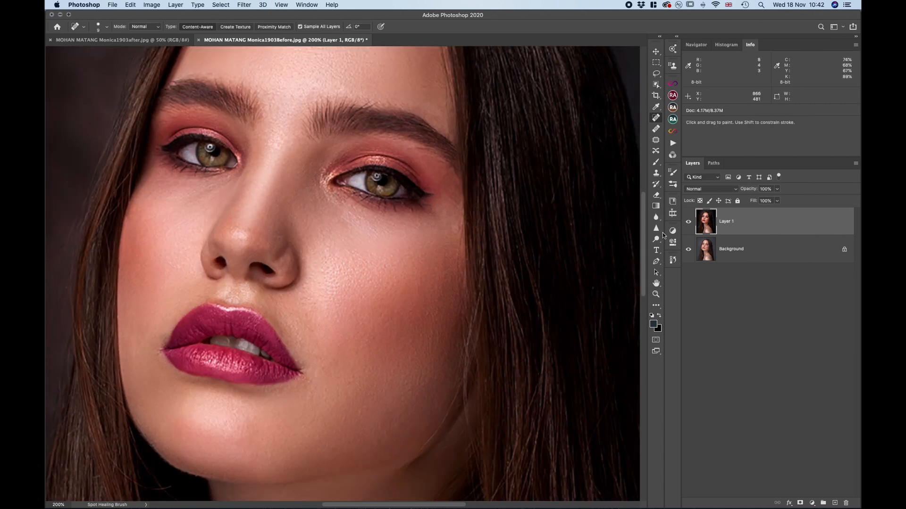
{"action": "left_click", "coordinate": [688, 222]}
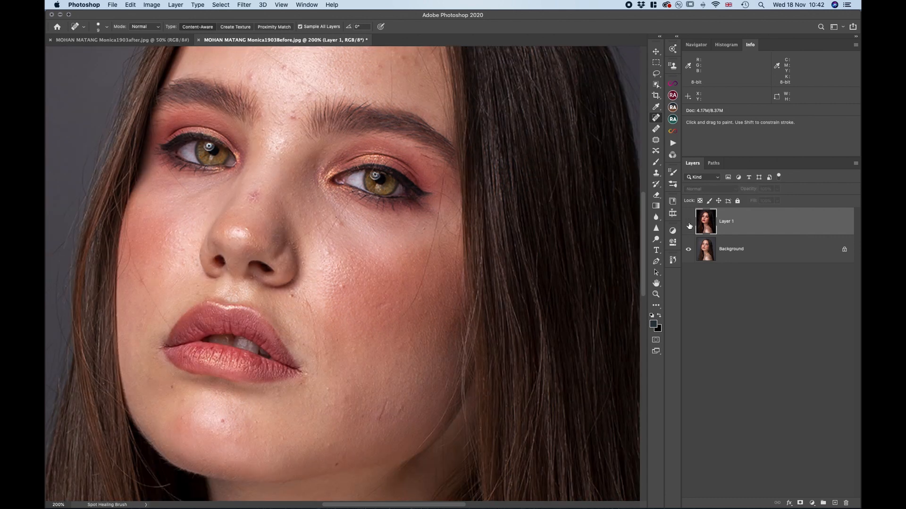
{"action": "left_click", "coordinate": [689, 222]}
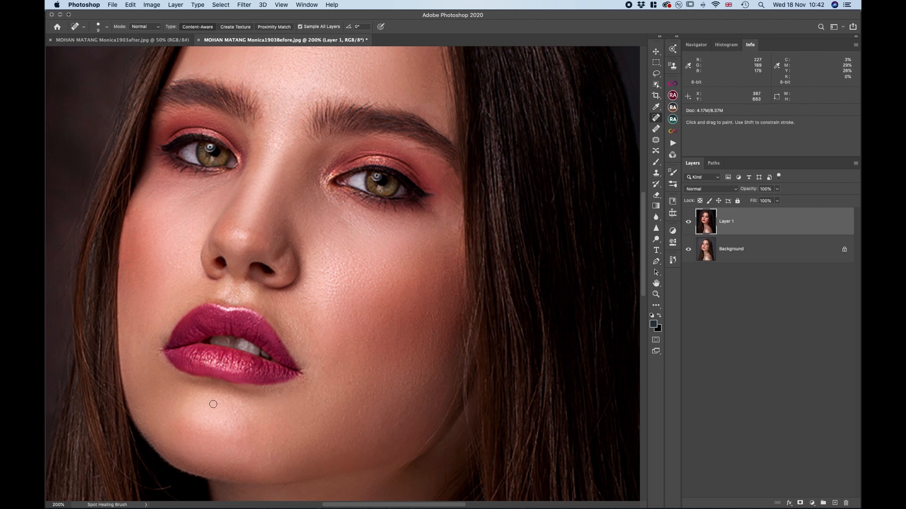
Examine the retouched face, neck, shoulder and hair at 100% with Layer 1 shown
{"action": "key", "text": "super+minus"}
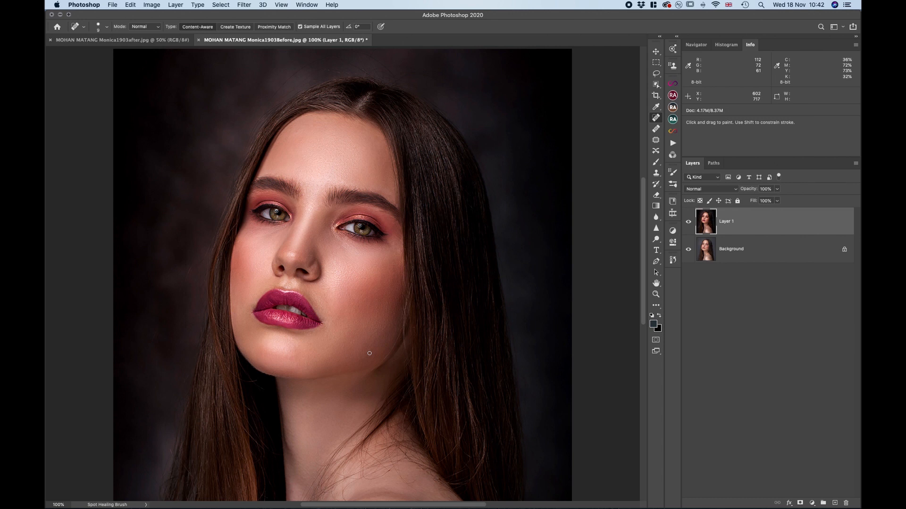
{"action": "scroll", "coordinate": [369, 354], "scroll_direction": "down", "scroll_amount": 5}
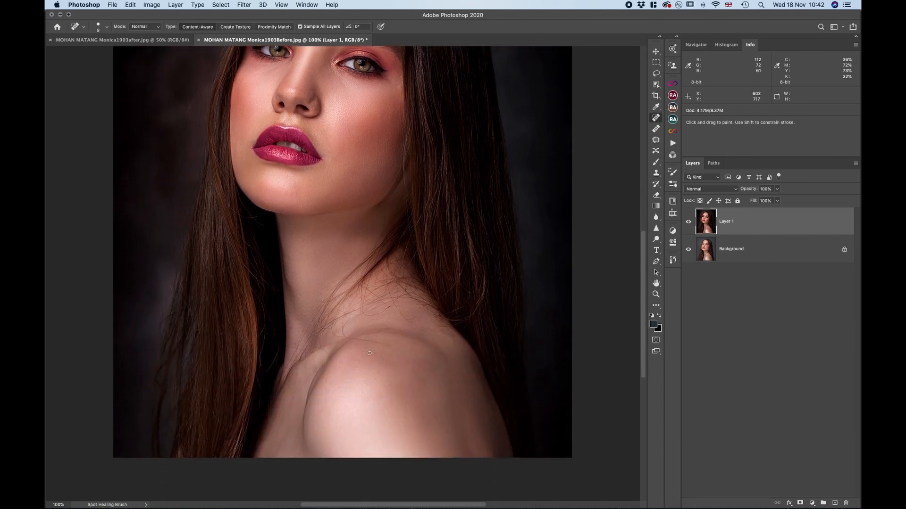
{"action": "scroll", "coordinate": [370, 354], "scroll_direction": "up", "scroll_amount": 4}
{"action": "scroll", "coordinate": [370, 353], "scroll_direction": "up", "scroll_amount": 4}
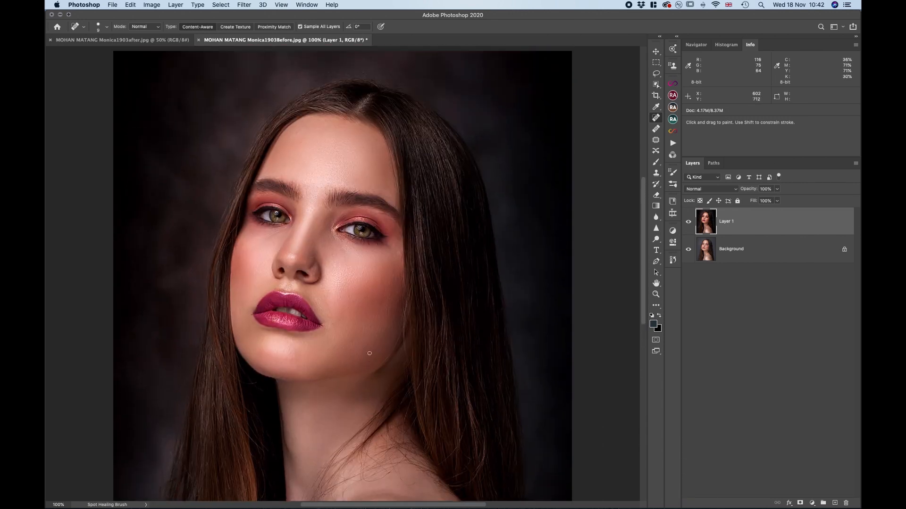
{"action": "scroll", "coordinate": [369, 353], "scroll_direction": "down", "scroll_amount": 5}
{"action": "scroll", "coordinate": [369, 354], "scroll_direction": "up", "scroll_amount": 4}
{"action": "scroll", "coordinate": [370, 353], "scroll_direction": "left", "scroll_amount": 1}
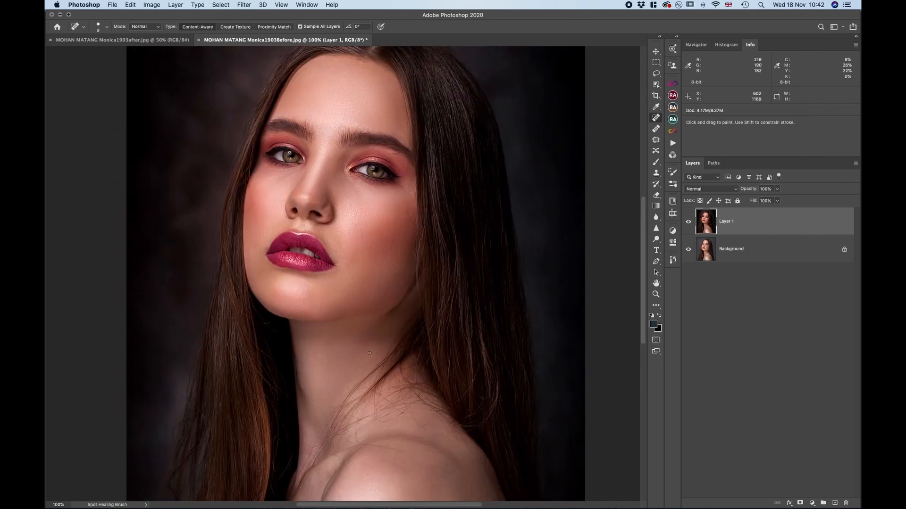
{"action": "scroll", "coordinate": [369, 353], "scroll_direction": "up", "scroll_amount": 4}
View the whole portrait at 50%, and close the 1903Before document without saving and the 1903after document
{"action": "key", "text": "super+minus"}
{"action": "key", "text": "super+minus"}
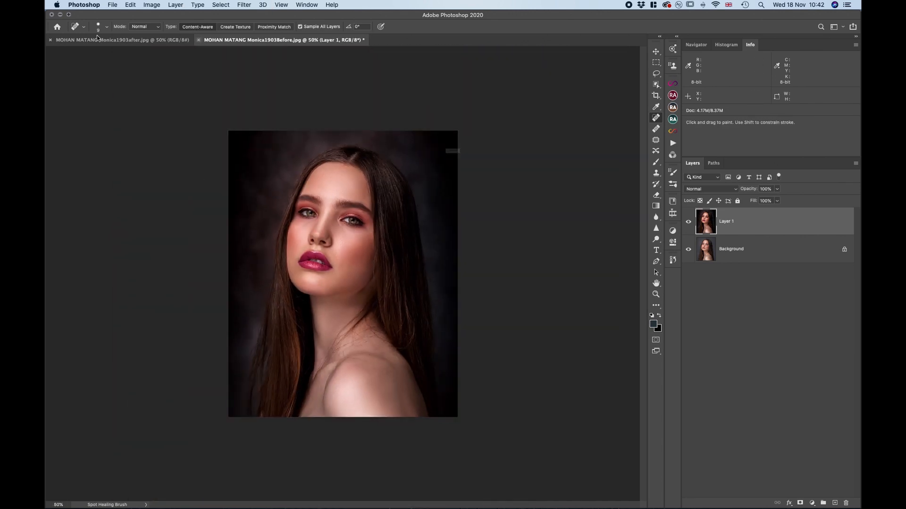
{"action": "left_click", "coordinate": [199, 39]}
{"action": "left_click", "coordinate": [424, 171]}
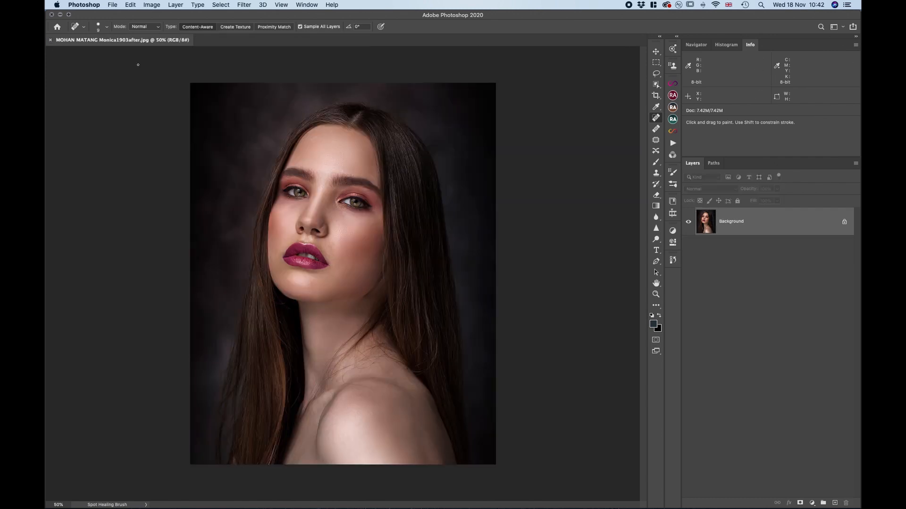
{"action": "left_click", "coordinate": [50, 40]}
In Finder, select the 7M38401_after and 7M38401_before red beret portraits together and open them in Adobe Photoshop 2020
{"action": "left_click", "coordinate": [60, 14]}
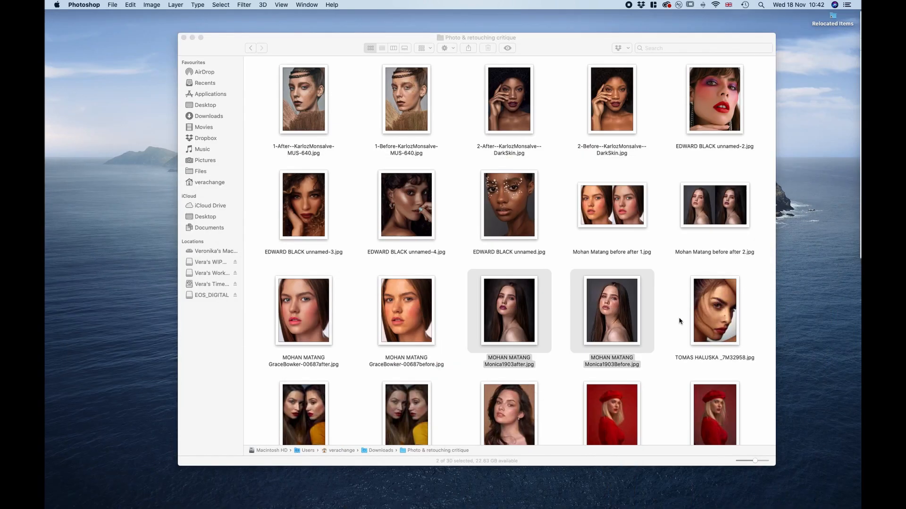
{"action": "scroll", "coordinate": [679, 322], "scroll_direction": "down", "scroll_amount": 1}
{"action": "scroll", "coordinate": [679, 322], "scroll_direction": "down", "scroll_amount": 5}
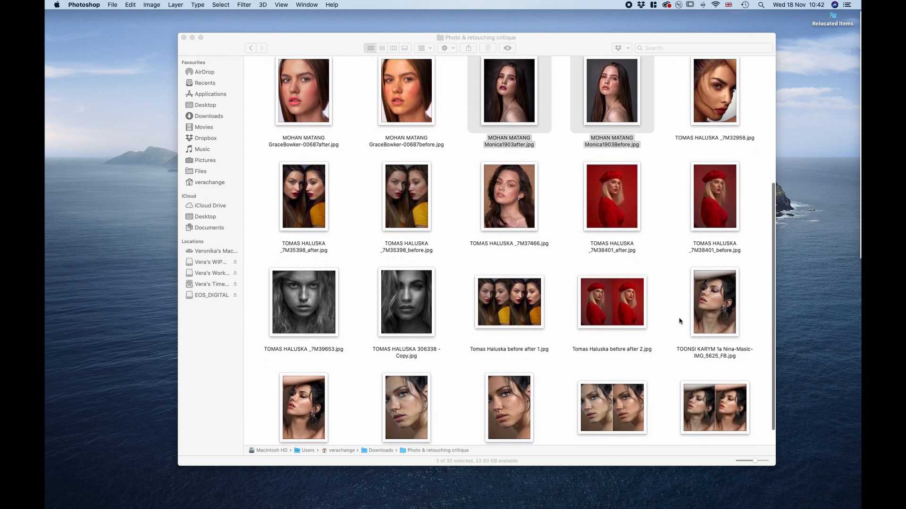
{"action": "scroll", "coordinate": [679, 321], "scroll_direction": "down", "scroll_amount": 1}
{"action": "scroll", "coordinate": [679, 322], "scroll_direction": "up", "scroll_amount": 1}
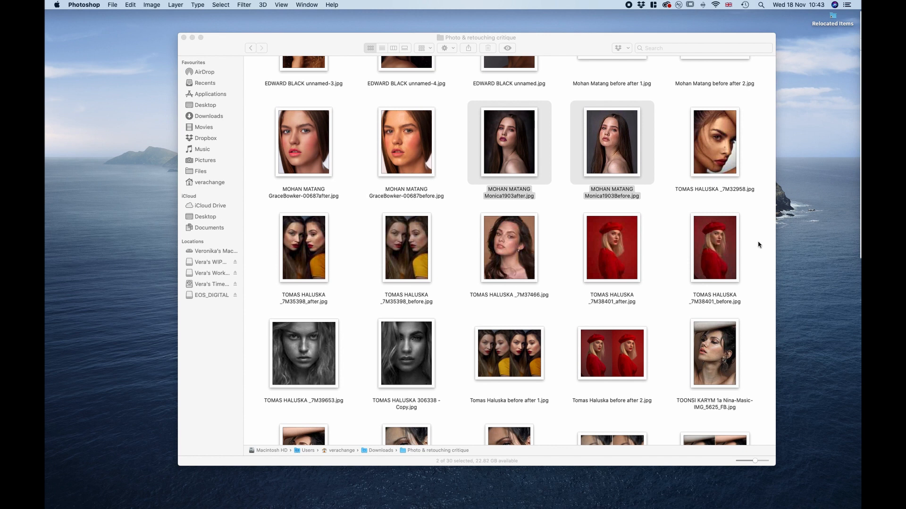
{"action": "left_click_drag", "start_coordinate": [759, 242], "coordinate": [611, 245]}
{"action": "right_click", "coordinate": [611, 244]}
{"action": "mouse_move", "coordinate": [650, 270]}
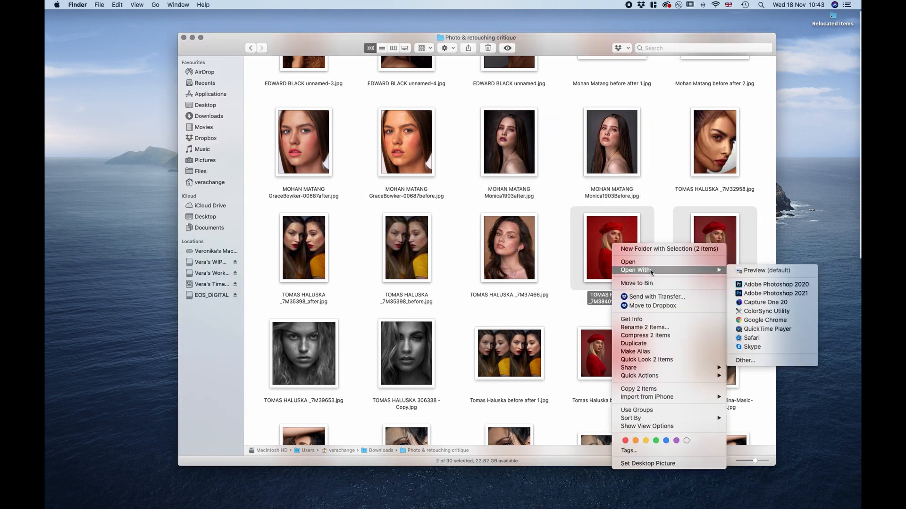
{"action": "left_click", "coordinate": [762, 285]}
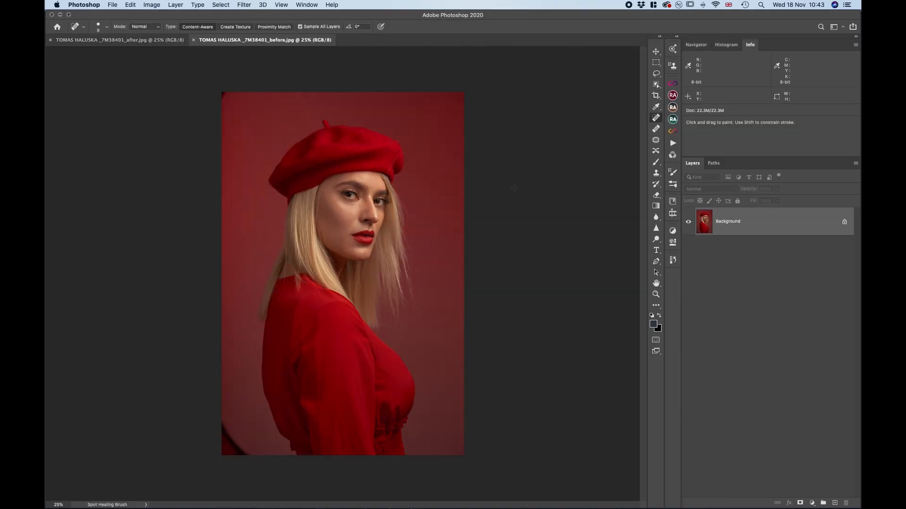
Stack the 7M38401_after image as a layer over the 7M38401_before portrait and hide Layer 1 to view the original
{"action": "left_click", "coordinate": [121, 40]}
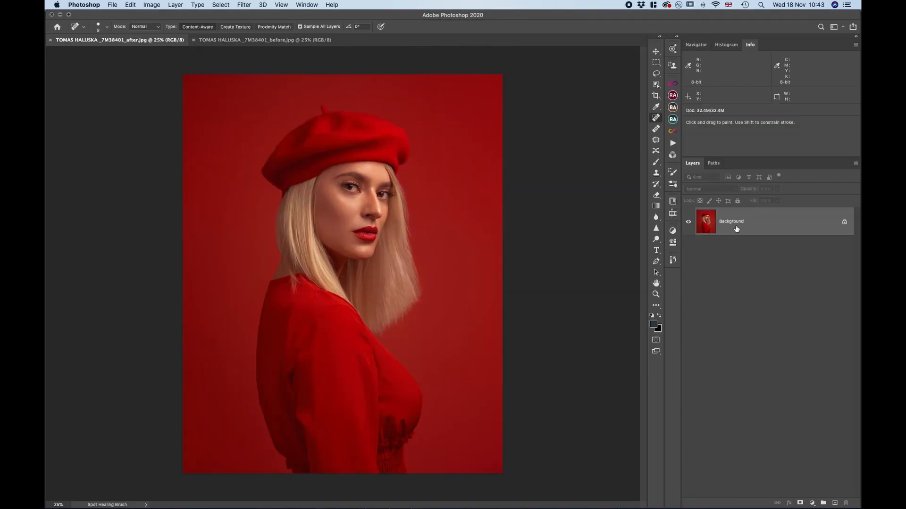
{"action": "left_click_drag", "start_coordinate": [812, 227], "coordinate": [342, 194]}
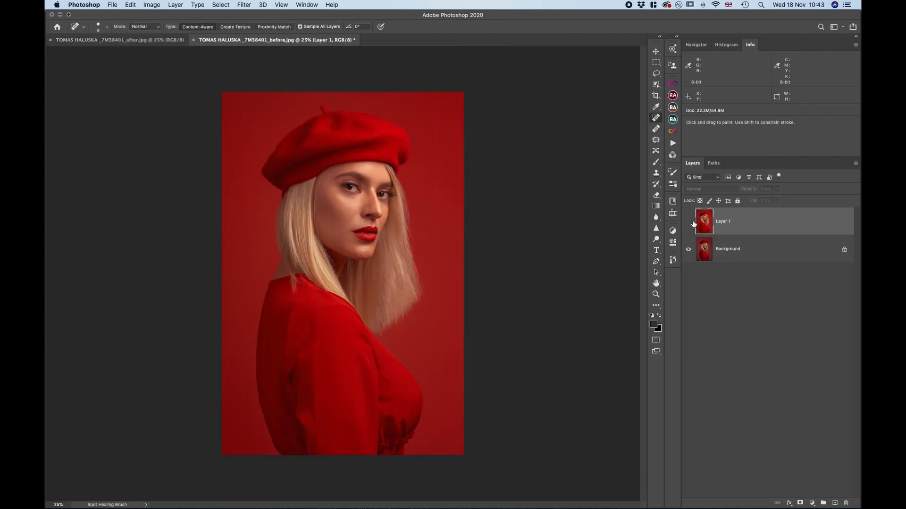
{"action": "left_click", "coordinate": [689, 223]}
{"action": "left_click", "coordinate": [690, 222]}
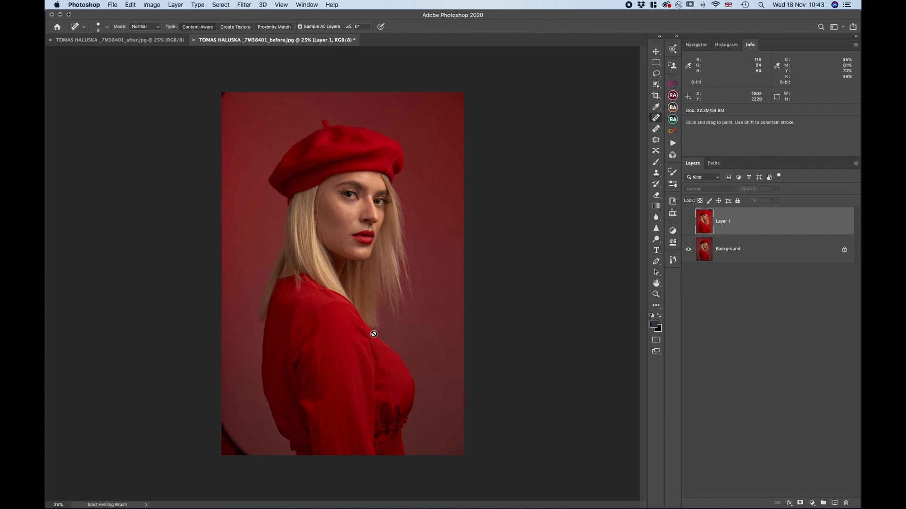
Compare the red beret portrait with Layer 1 shown and hidden, and examine the retouched beret, face and hair at 33.3%
{"action": "left_click", "coordinate": [688, 222]}
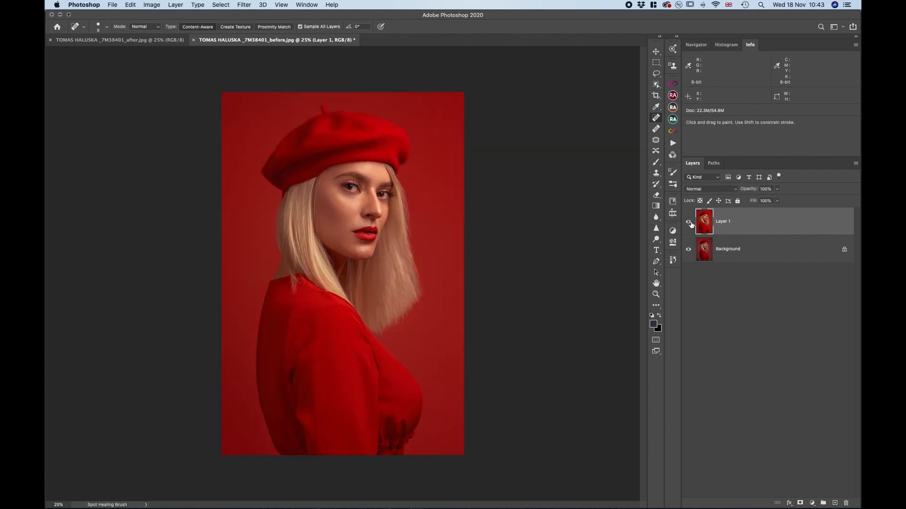
{"action": "left_click", "coordinate": [689, 222]}
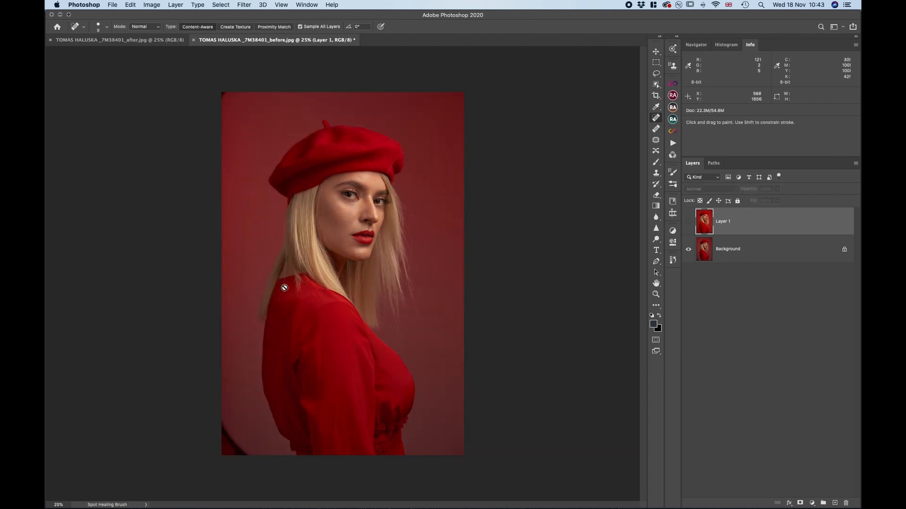
{"action": "left_click", "coordinate": [688, 222]}
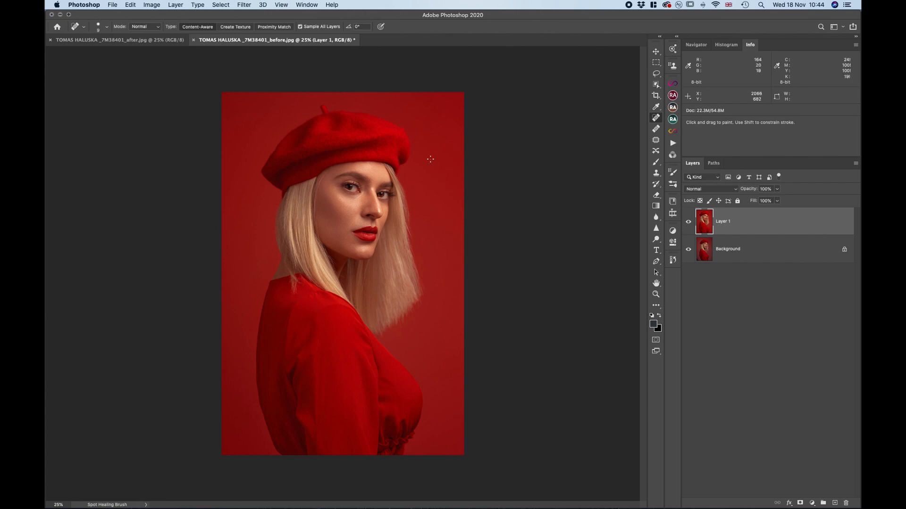
{"action": "key", "text": "super+plus"}
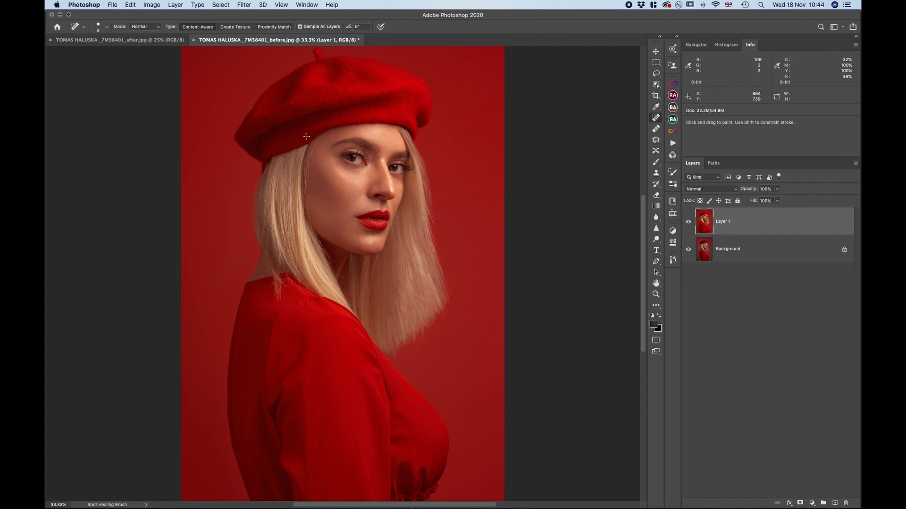
{"action": "scroll", "coordinate": [311, 146], "scroll_direction": "up", "scroll_amount": 5}
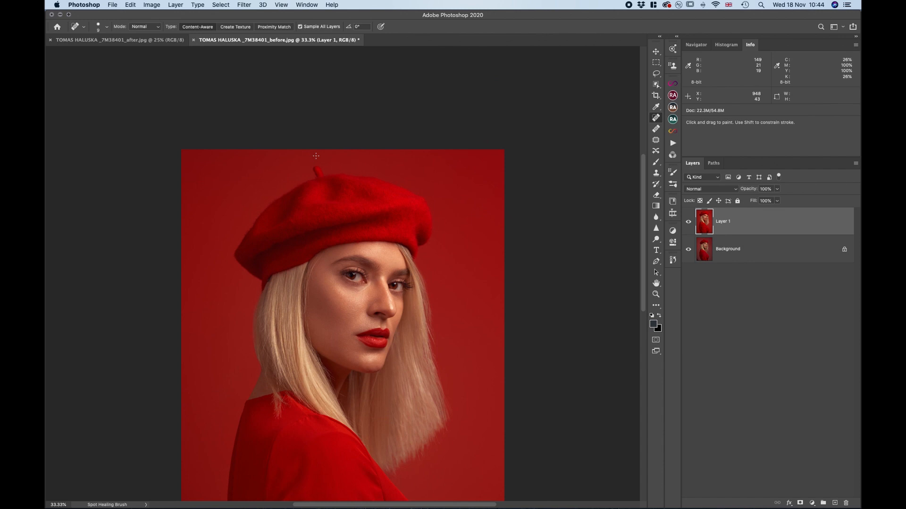
{"action": "scroll", "coordinate": [316, 155], "scroll_direction": "down", "scroll_amount": 3}
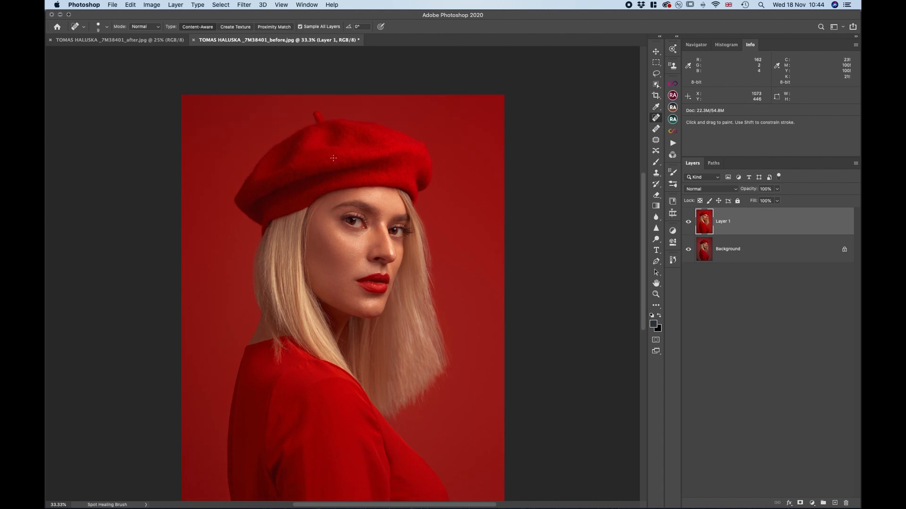
Compare the red beret portrait with Layer 1 hidden and shown, and add a Curves adjustment layer that slightly lowers the Red channel's midtones
{"action": "scroll", "coordinate": [316, 412], "scroll_direction": "down", "scroll_amount": 5}
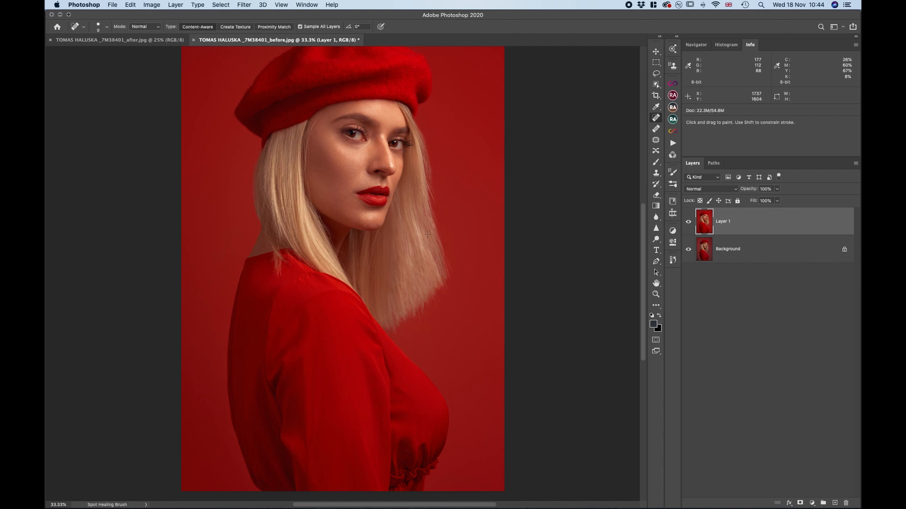
{"action": "left_click", "coordinate": [687, 225]}
{"action": "left_click", "coordinate": [688, 225]}
{"action": "left_click", "coordinate": [812, 503]}
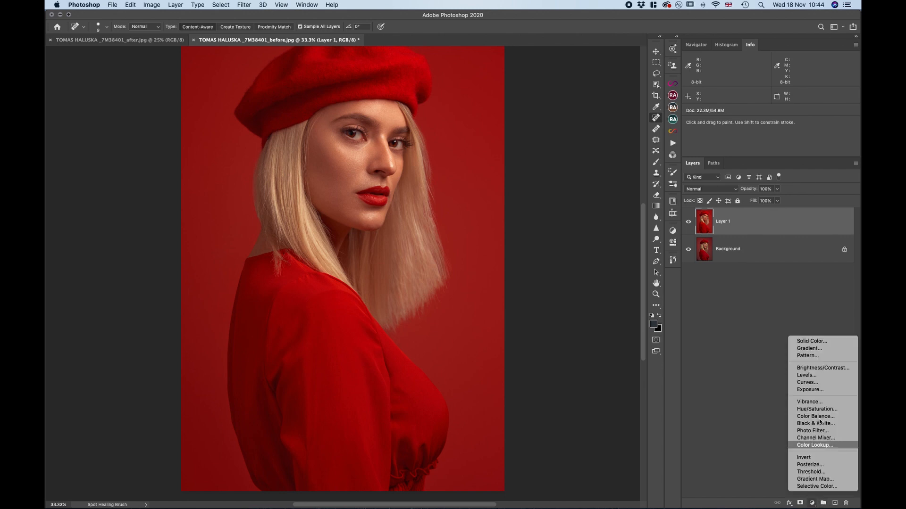
{"action": "left_click", "coordinate": [814, 383]}
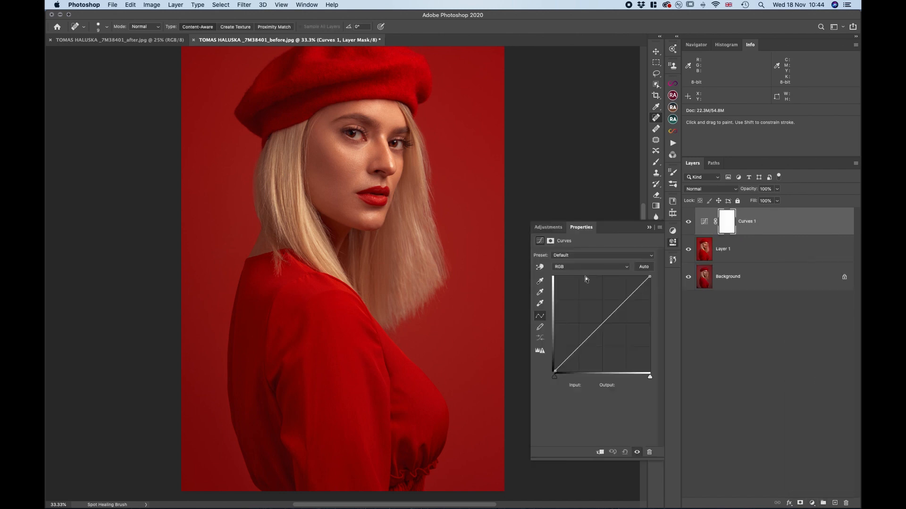
{"action": "left_click", "coordinate": [576, 267]}
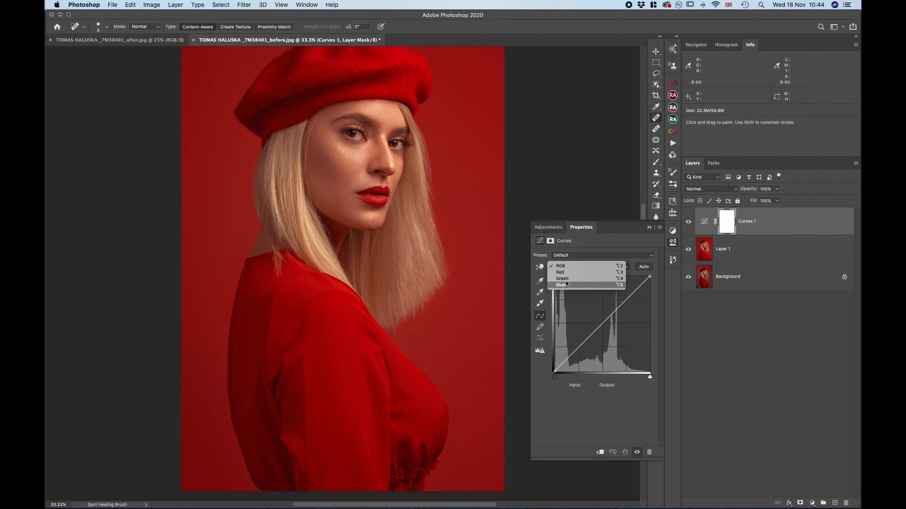
{"action": "left_click", "coordinate": [567, 273]}
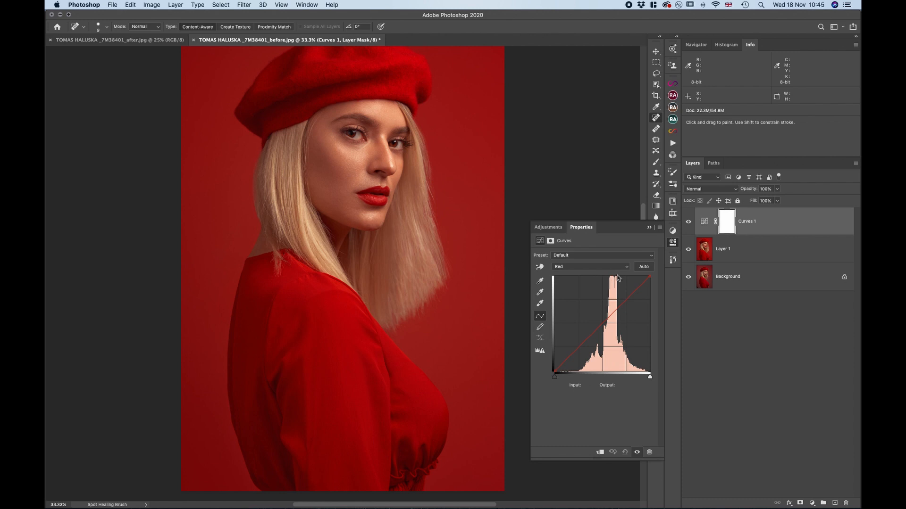
{"action": "left_click", "coordinate": [611, 314]}
{"action": "left_click_drag", "start_coordinate": [612, 313], "coordinate": [613, 317]}
Brighten the Curves 1 adjustment by raising the RGB curve's midtones, with input 159 mapped to output 172
{"action": "left_click", "coordinate": [576, 267]}
{"action": "left_click", "coordinate": [624, 337]}
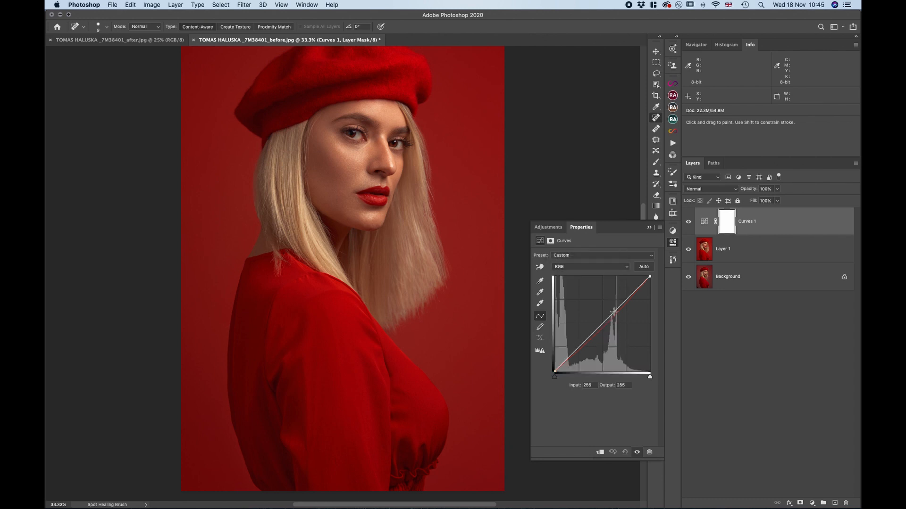
{"action": "left_click_drag", "start_coordinate": [614, 311], "coordinate": [615, 308]}
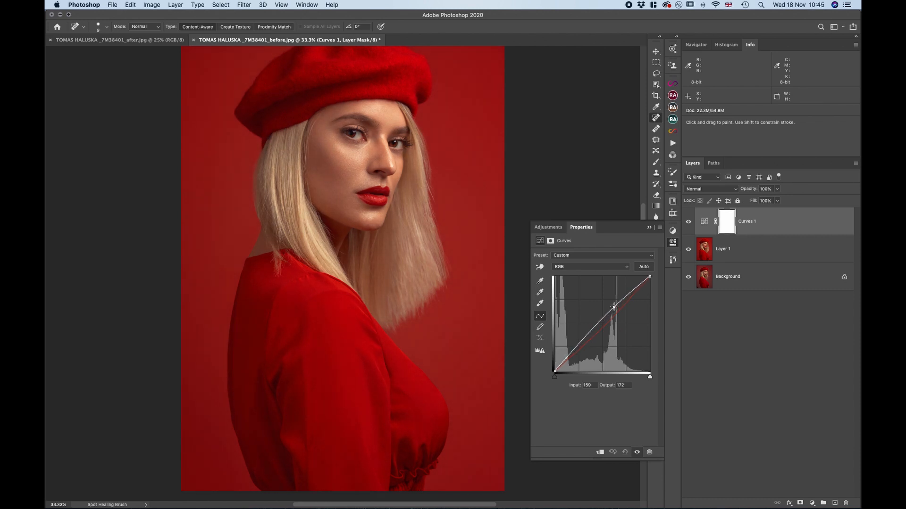
{"action": "left_click", "coordinate": [650, 228]}
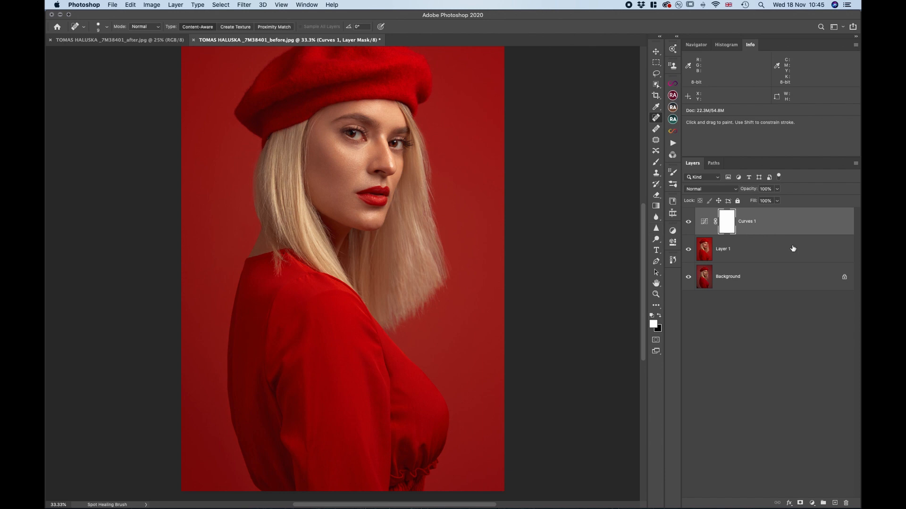
Invert the Curves 1 mask to black and paint the adjustment onto the face area in white with a 700 px brush
{"action": "key", "text": "super+i"}
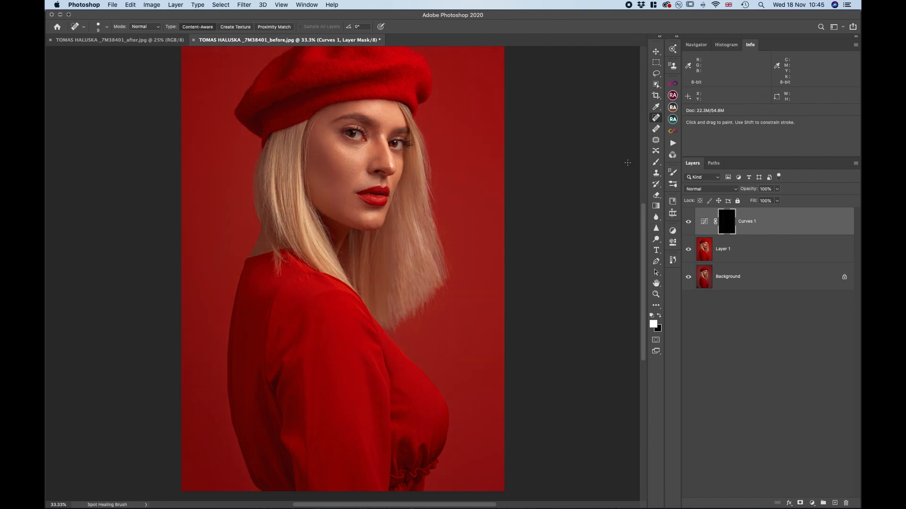
{"action": "left_click", "coordinate": [655, 163]}
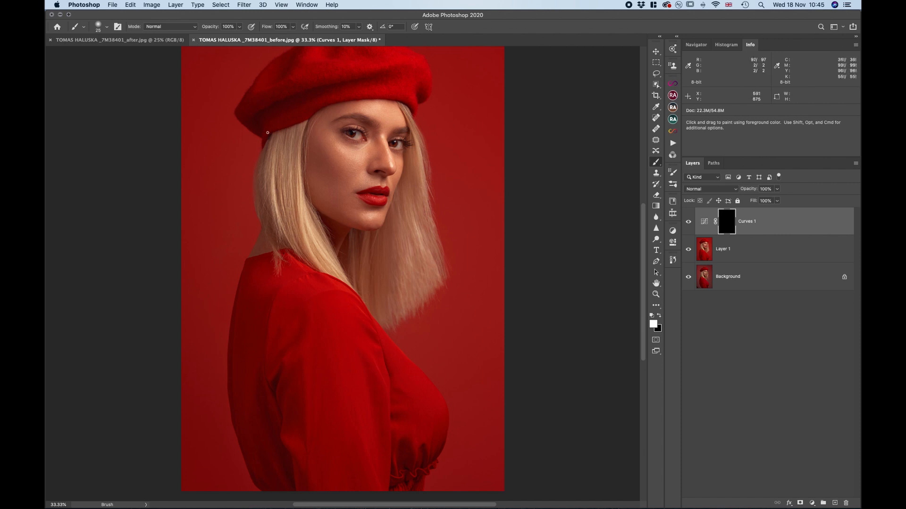
{"action": "key", "text": "]"}
{"action": "key", "text": "bracketright"}
{"action": "key", "text": "bracketright"}
{"action": "key", "text": "bracketright"}
{"action": "key", "text": "bracketright"}
{"action": "key", "text": "bracketright"}
{"action": "key", "text": "bracketright"}
{"action": "key", "text": "bracketright"}
{"action": "key", "text": "bracketright"}
{"action": "key", "text": "bracketright"}
{"action": "key", "text": "bracketright"}
{"action": "key", "text": "bracketright"}
{"action": "key", "text": "bracketright"}
{"action": "key", "text": "bracketright"}
{"action": "key", "text": "bracketright"}
{"action": "key", "text": "bracketright"}
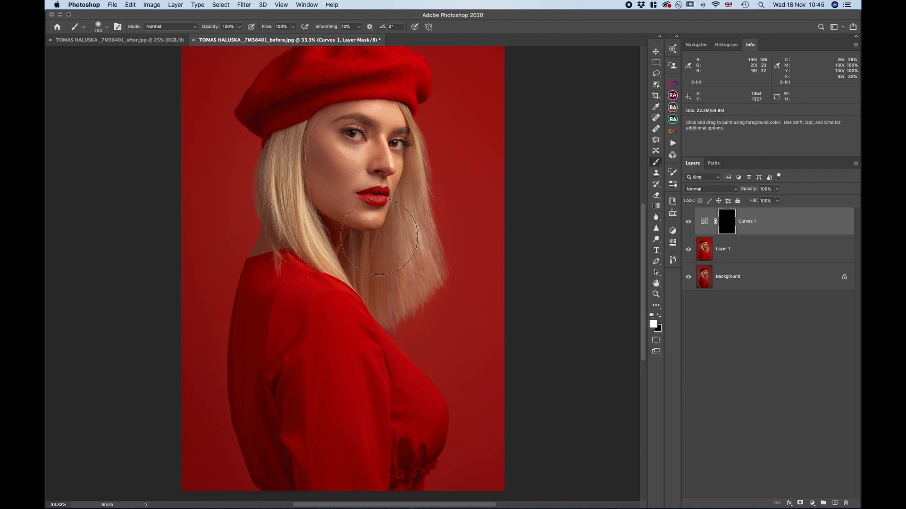
{"action": "left_click_drag", "start_coordinate": [305, 210], "coordinate": [309, 239]}
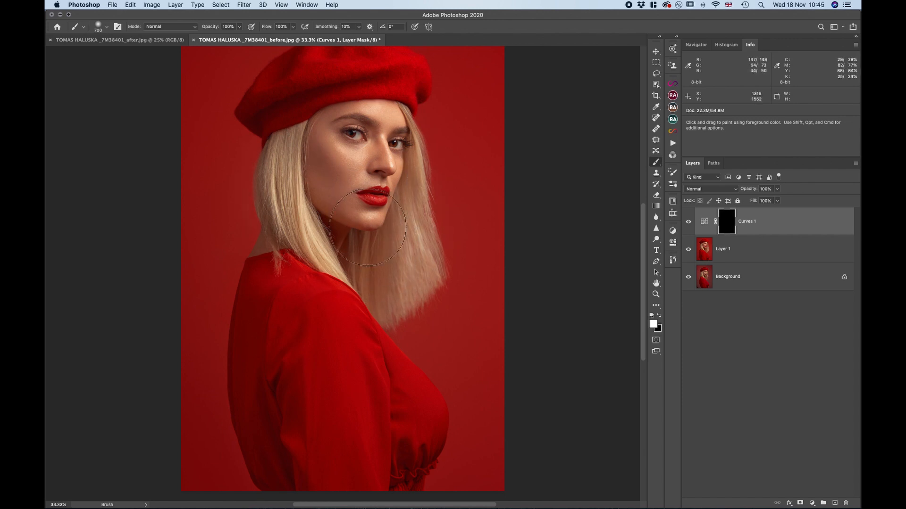
View the whole red beret portrait at 25% and compare the face brightness with Curves 1 hidden and shown
{"action": "key", "text": "super+minus"}
{"action": "key", "text": "super+minus"}
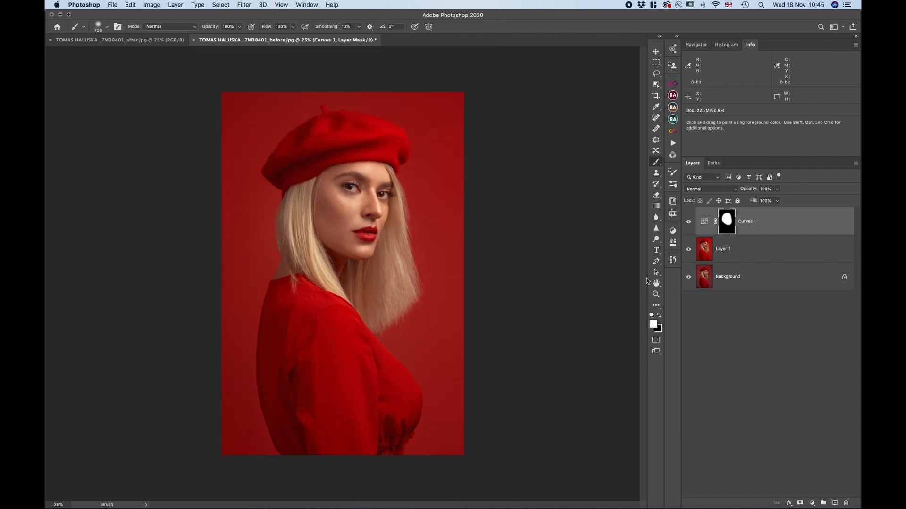
{"action": "left_click", "coordinate": [687, 222]}
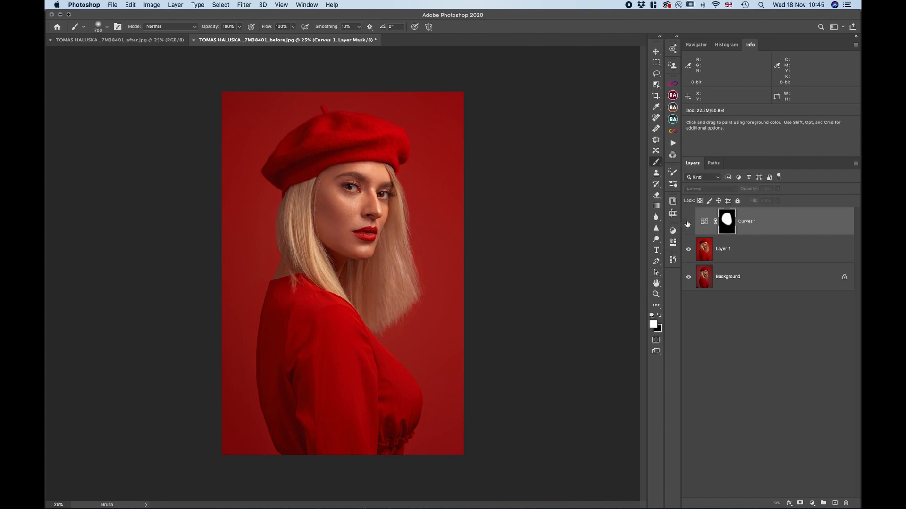
{"action": "left_click", "coordinate": [687, 222]}
{"action": "left_click", "coordinate": [688, 222]}
{"action": "left_click", "coordinate": [687, 222]}
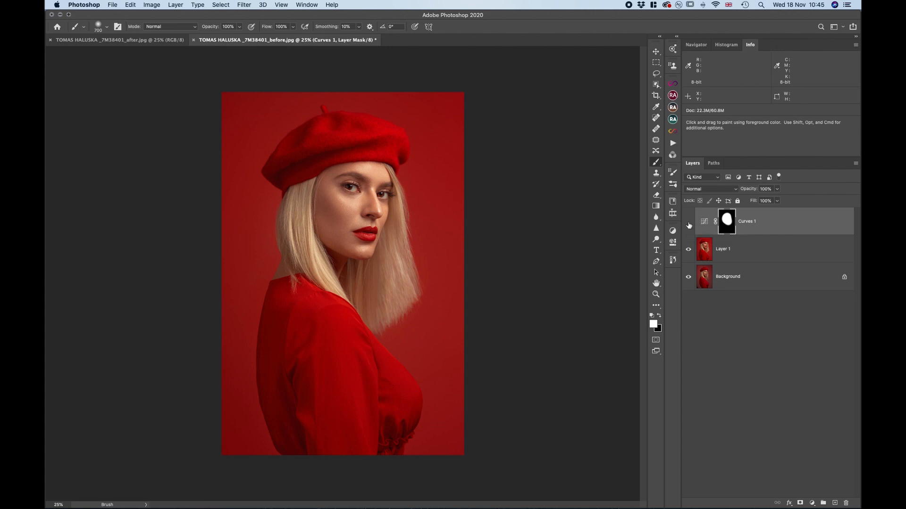
{"action": "left_click", "coordinate": [688, 222]}
{"action": "left_click", "coordinate": [688, 224]}
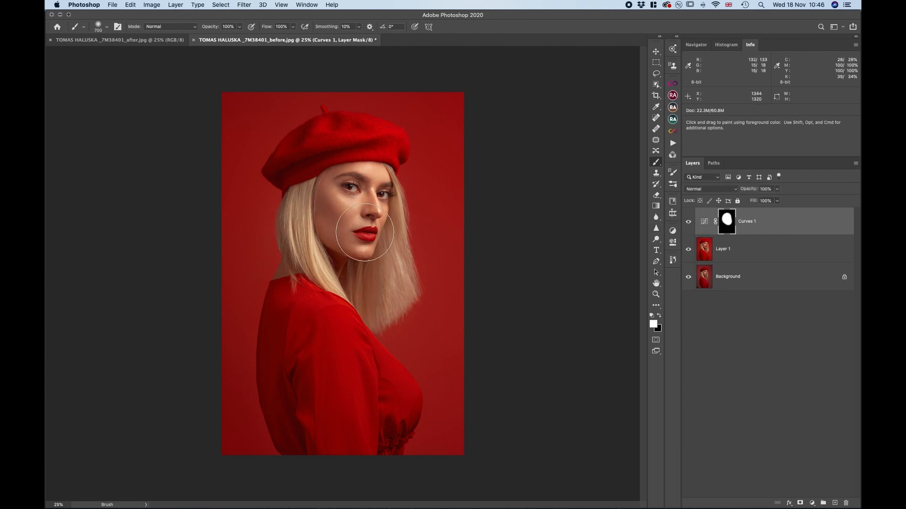
{"action": "left_click", "coordinate": [688, 222]}
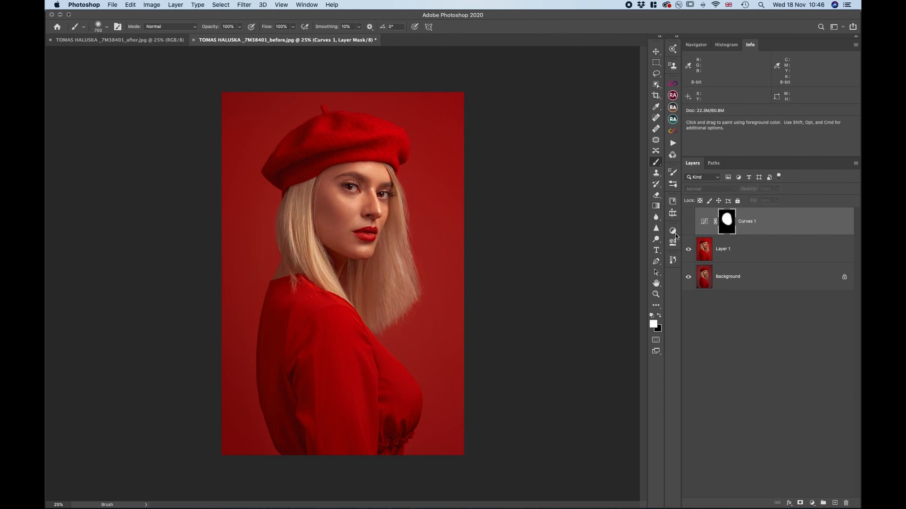
{"action": "left_click", "coordinate": [689, 223]}
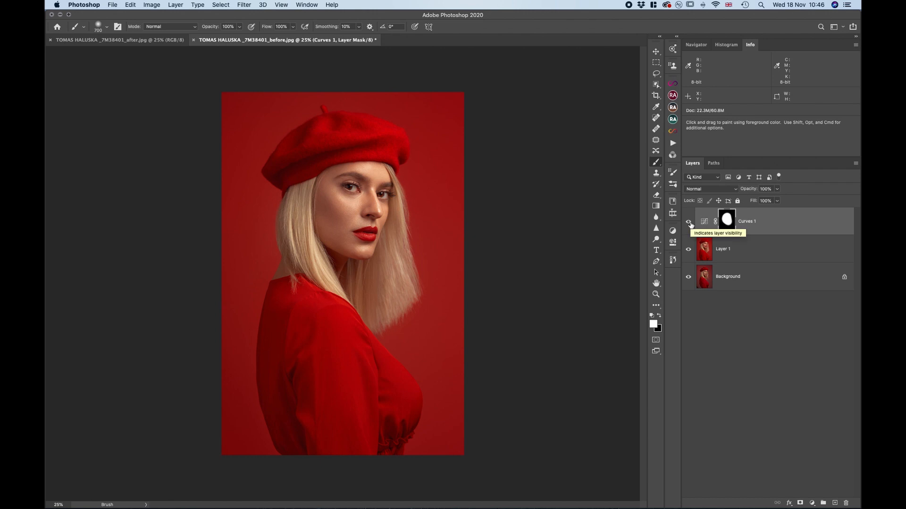
{"action": "left_click", "coordinate": [689, 222]}
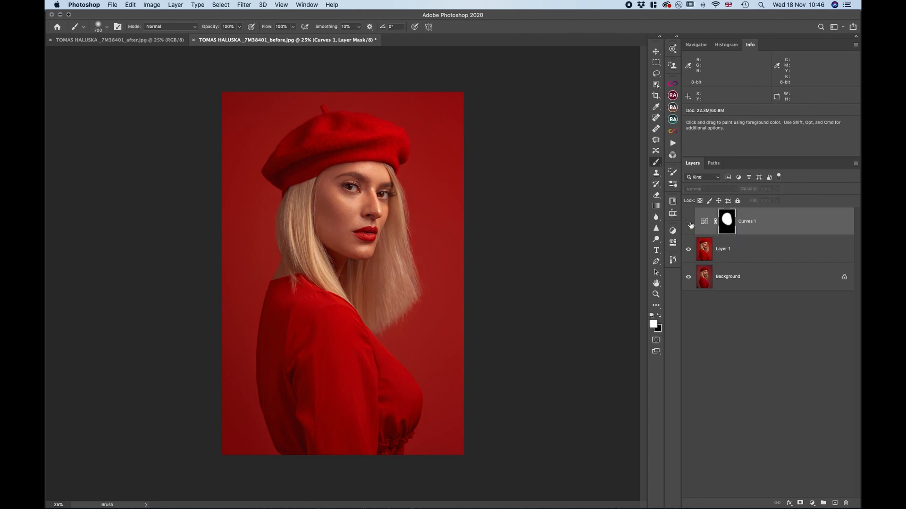
{"action": "left_click", "coordinate": [689, 223]}
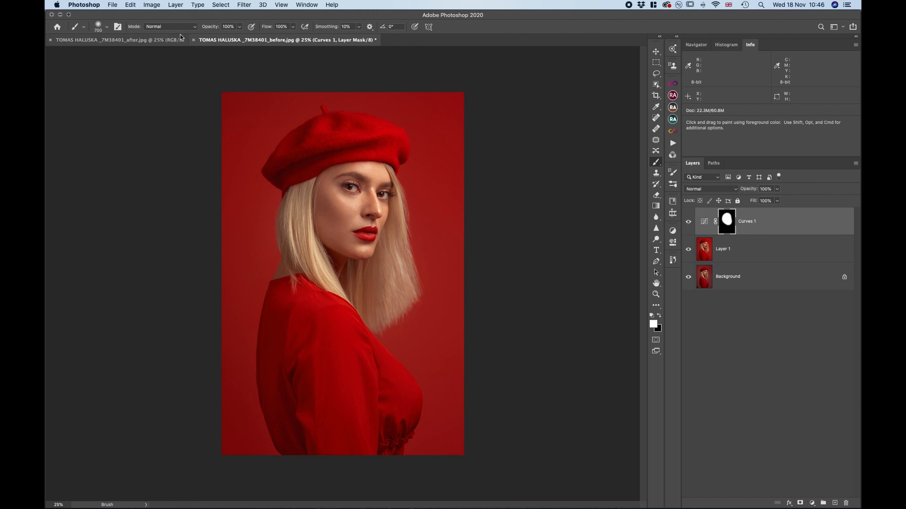
Close the 7M38401_before document without saving its changes, and close the 7M38401_after document
{"action": "key", "text": "super+w"}
{"action": "key", "text": "super+d"}
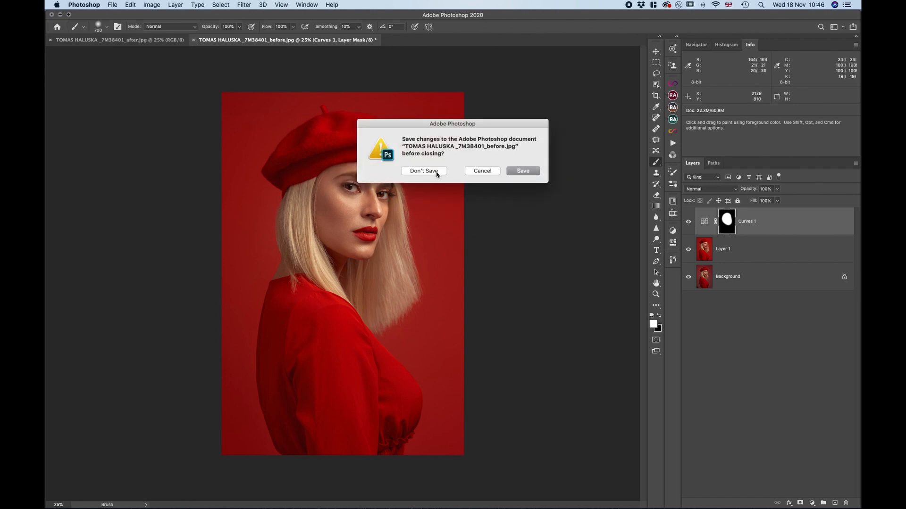
{"action": "left_click", "coordinate": [50, 40]}
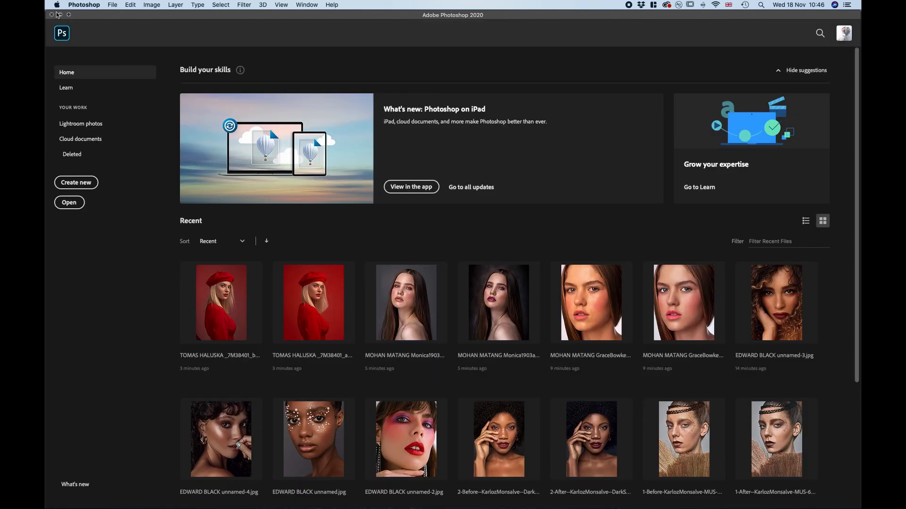
In Finder, select the 7M35398_after and 7M35398_before portraits of two women together and open them in Adobe Photoshop 2020
{"action": "left_click", "coordinate": [60, 14]}
{"action": "scroll", "coordinate": [613, 324], "scroll_direction": "down", "scroll_amount": 5}
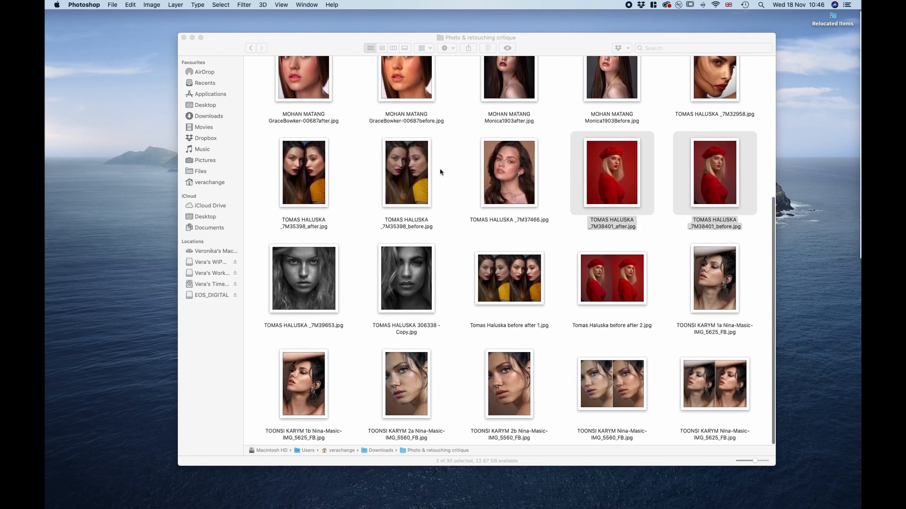
{"action": "left_click_drag", "start_coordinate": [444, 168], "coordinate": [305, 184]}
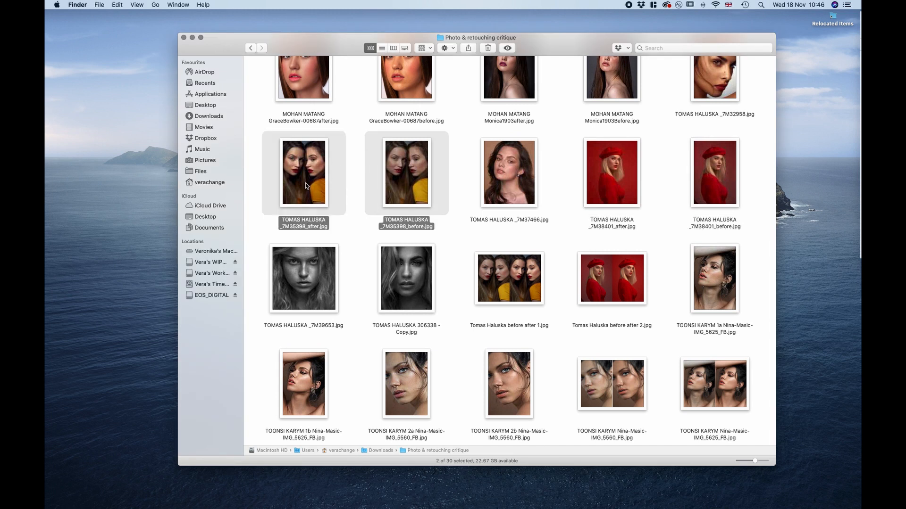
{"action": "right_click", "coordinate": [305, 182]}
{"action": "mouse_move", "coordinate": [398, 208]}
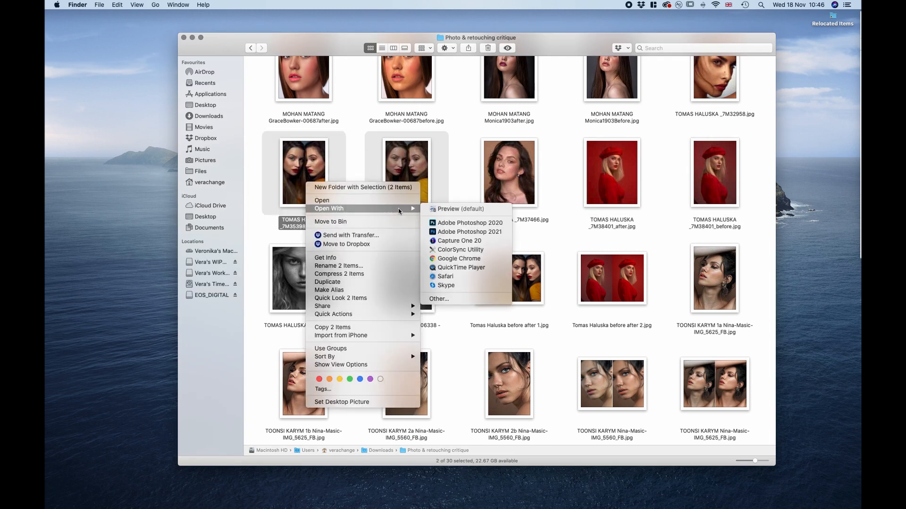
{"action": "left_click", "coordinate": [475, 223]}
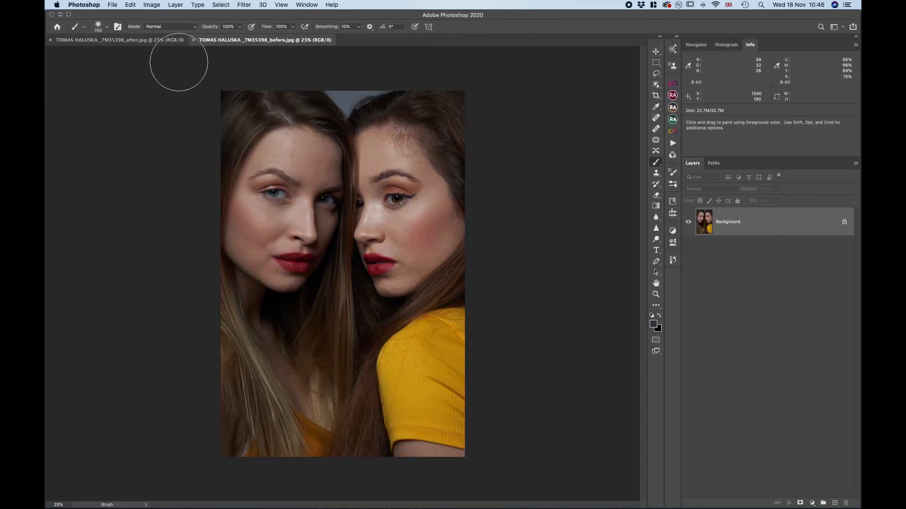
Stack the 7M35398_after image as a layer over the 7M35398_before portrait and compare the two versions
{"action": "left_click", "coordinate": [157, 39]}
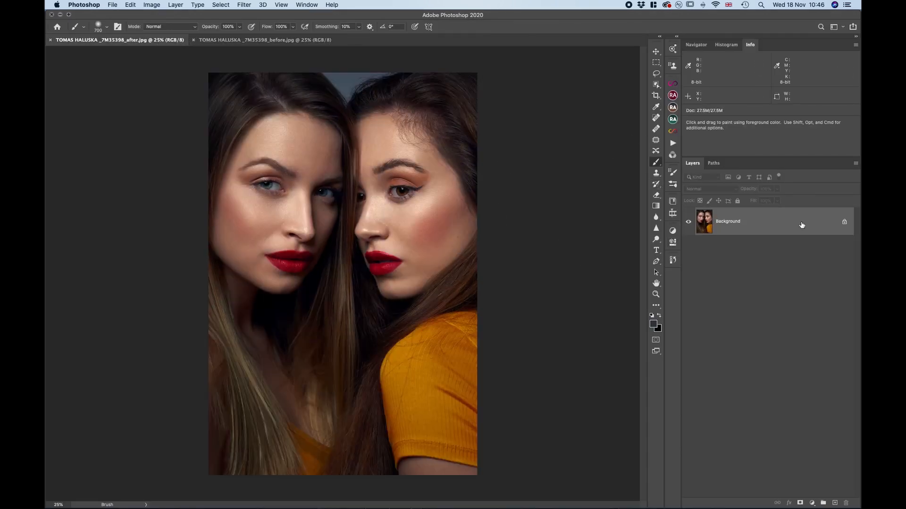
{"action": "left_click_drag", "start_coordinate": [802, 224], "coordinate": [356, 212]}
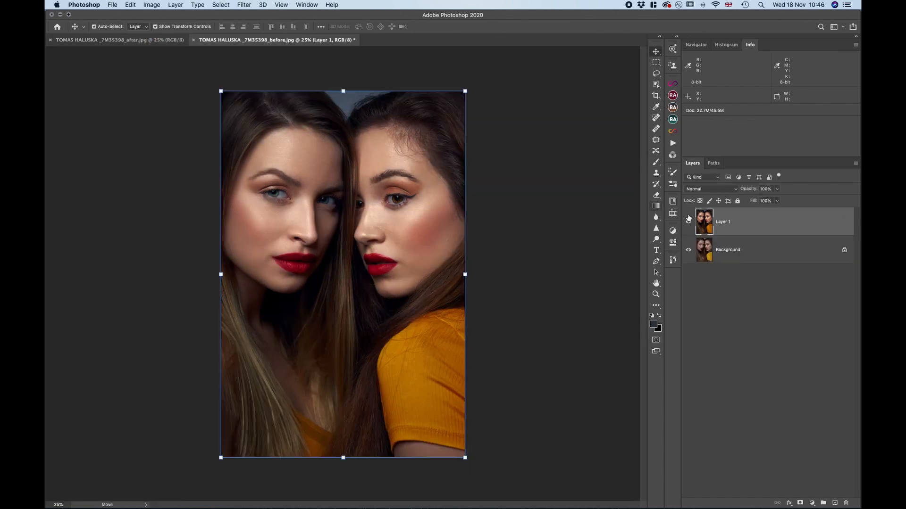
{"action": "left_click", "coordinate": [688, 222]}
{"action": "left_click", "coordinate": [689, 222]}
Examine both women's faces at 50%, comparing skin, lips and colour with Layer 1 hidden and shown
{"action": "key", "text": "super+plus"}
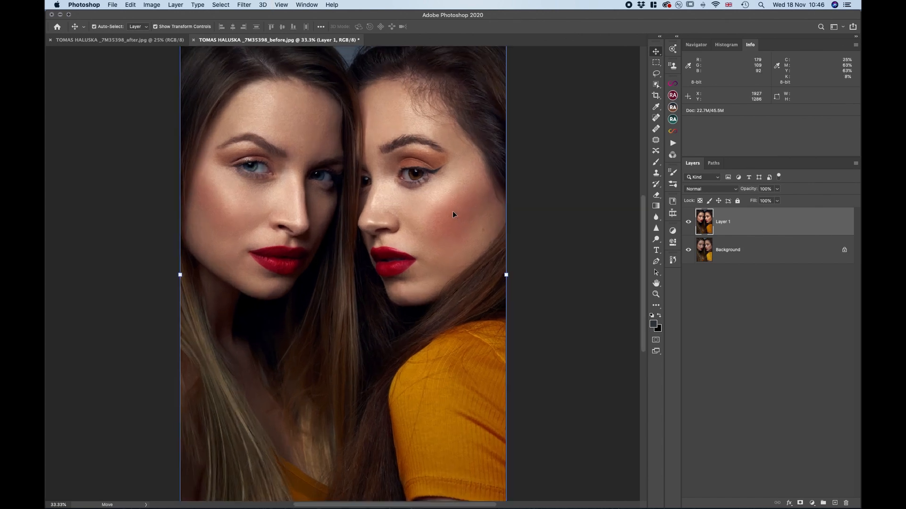
{"action": "key", "text": "super+plus"}
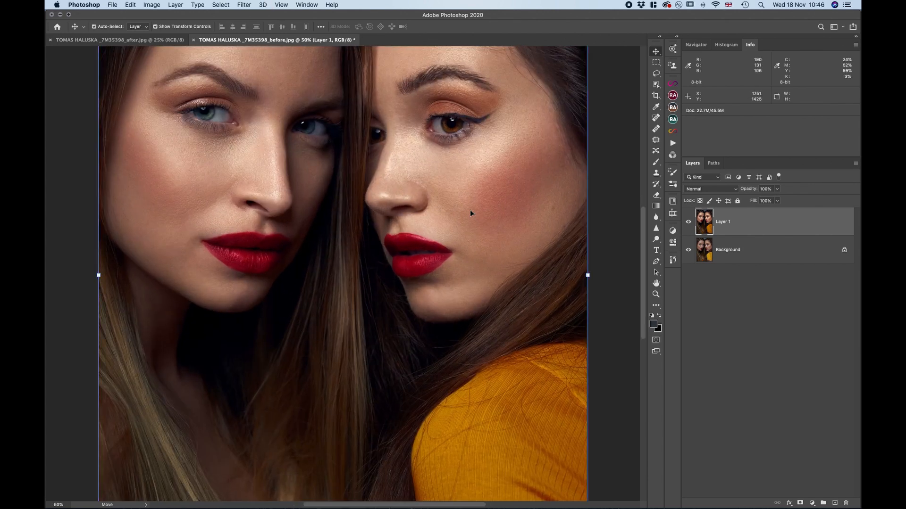
{"action": "scroll", "coordinate": [470, 213], "scroll_direction": "up", "scroll_amount": 5}
{"action": "scroll", "coordinate": [469, 212], "scroll_direction": "down", "scroll_amount": 3}
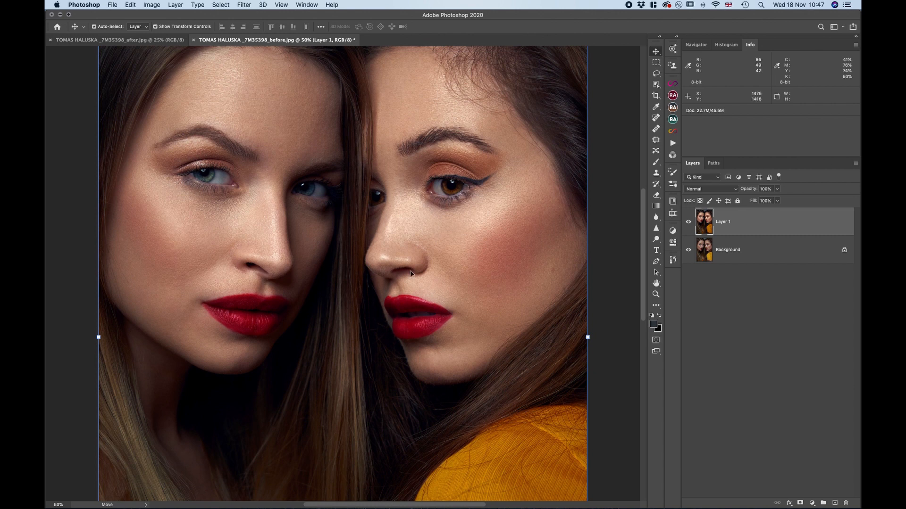
{"action": "left_click", "coordinate": [688, 222]}
{"action": "left_click", "coordinate": [688, 223]}
{"action": "left_click", "coordinate": [690, 222]}
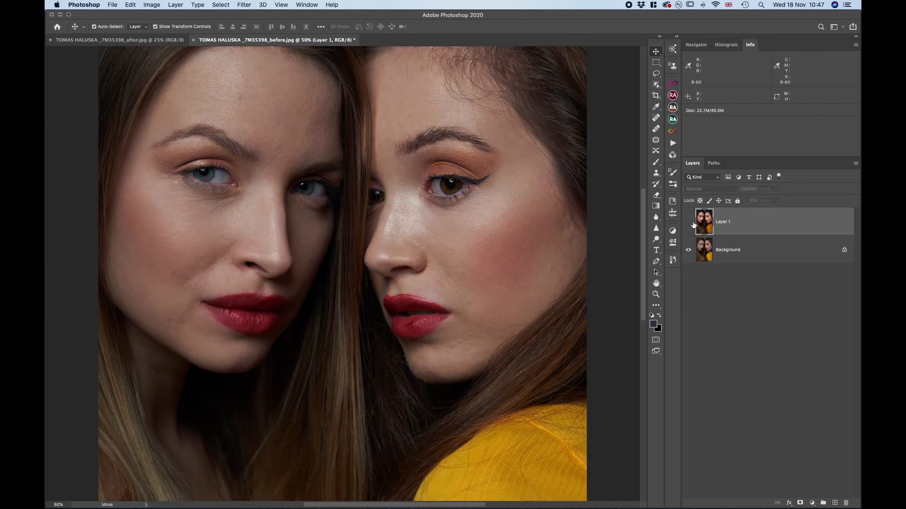
{"action": "left_click", "coordinate": [689, 223]}
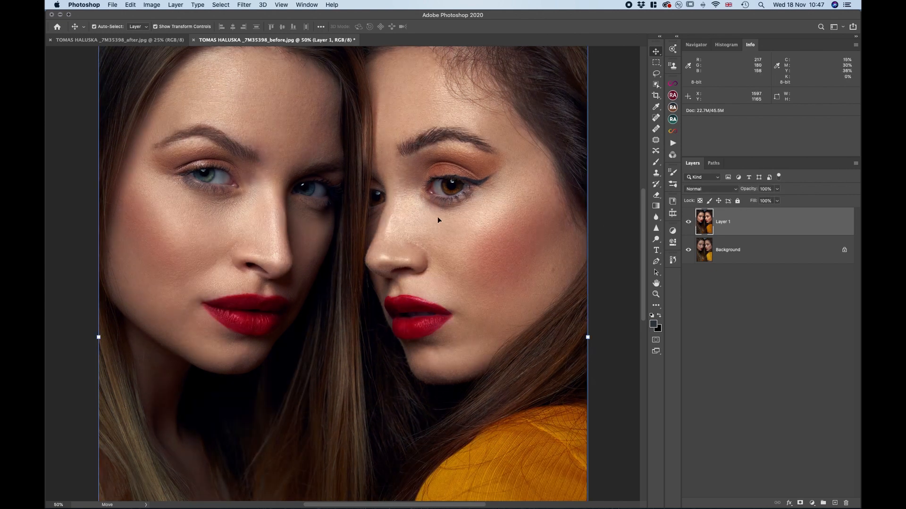
Compare the hairline and foreheads with Layer 1 shown and hidden, and examine the original's long hair and yellow sleeve
{"action": "scroll", "coordinate": [438, 216], "scroll_direction": "up", "scroll_amount": 5}
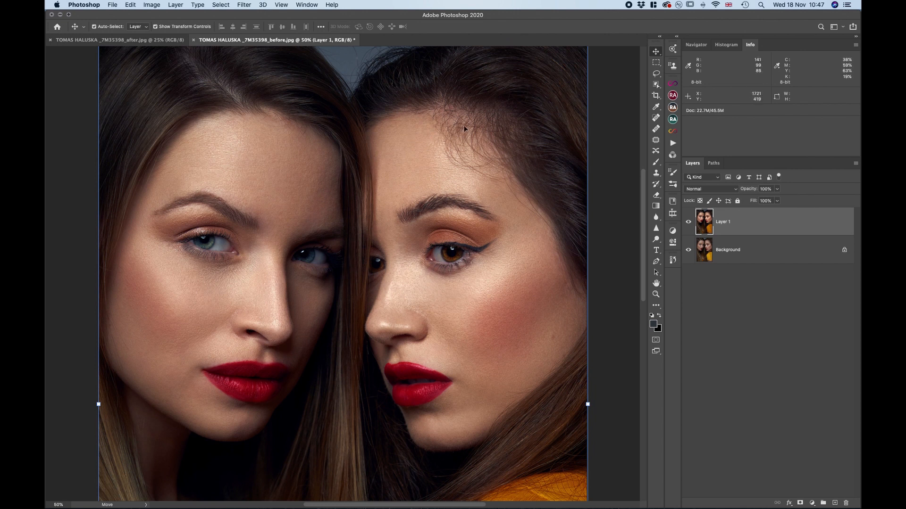
{"action": "left_click", "coordinate": [689, 223]}
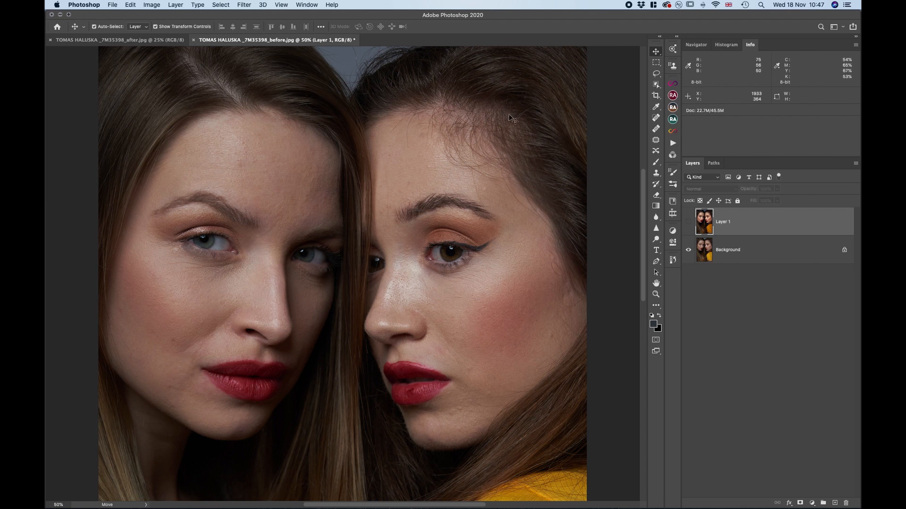
{"action": "left_click", "coordinate": [689, 224]}
{"action": "left_click", "coordinate": [689, 223]}
{"action": "scroll", "coordinate": [469, 253], "scroll_direction": "down", "scroll_amount": 5}
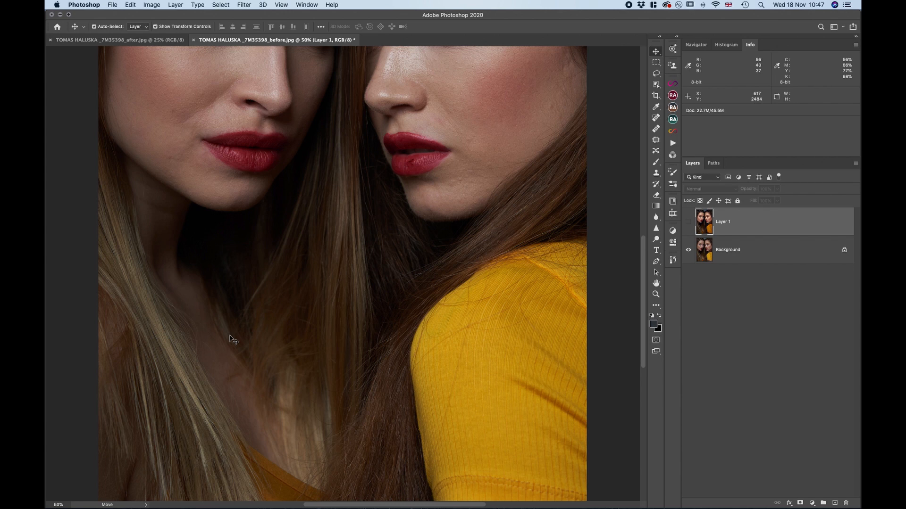
Show Layer 1 again, then sample the lighter long hair with the Eyedropper and inspect its colour in the Color Picker
{"action": "key", "text": "super+minus"}
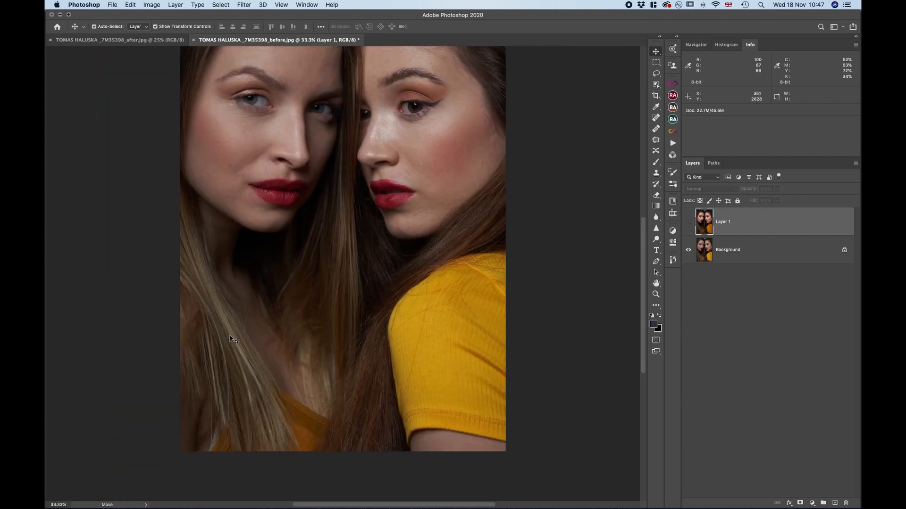
{"action": "left_click", "coordinate": [688, 226]}
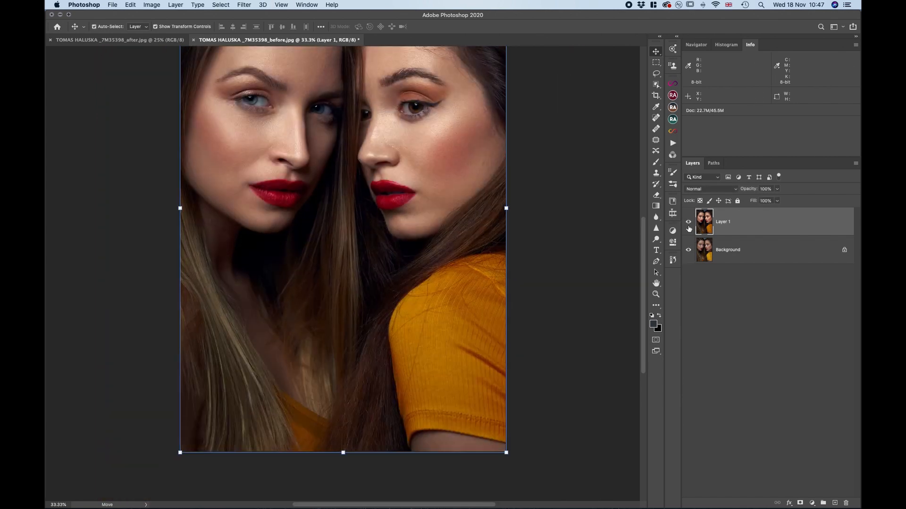
{"action": "scroll", "coordinate": [340, 286], "scroll_direction": "up", "scroll_amount": 3}
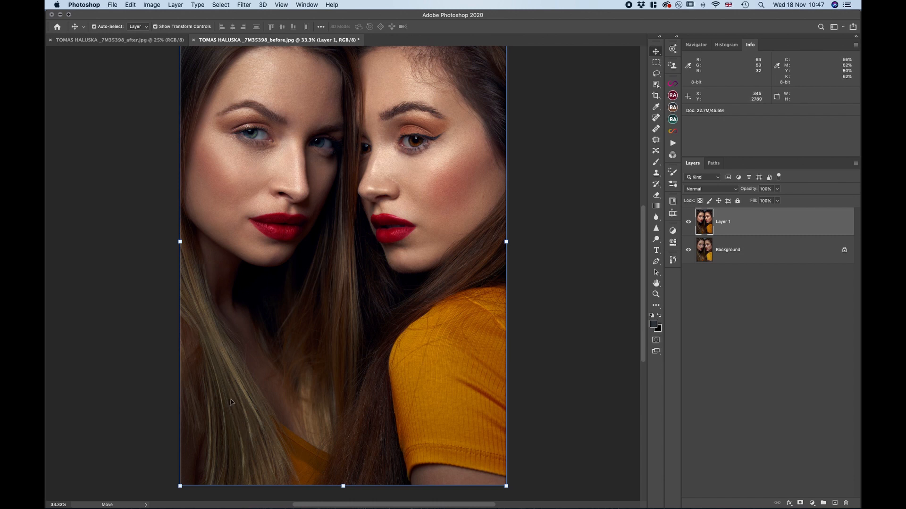
{"action": "left_click", "coordinate": [656, 108]}
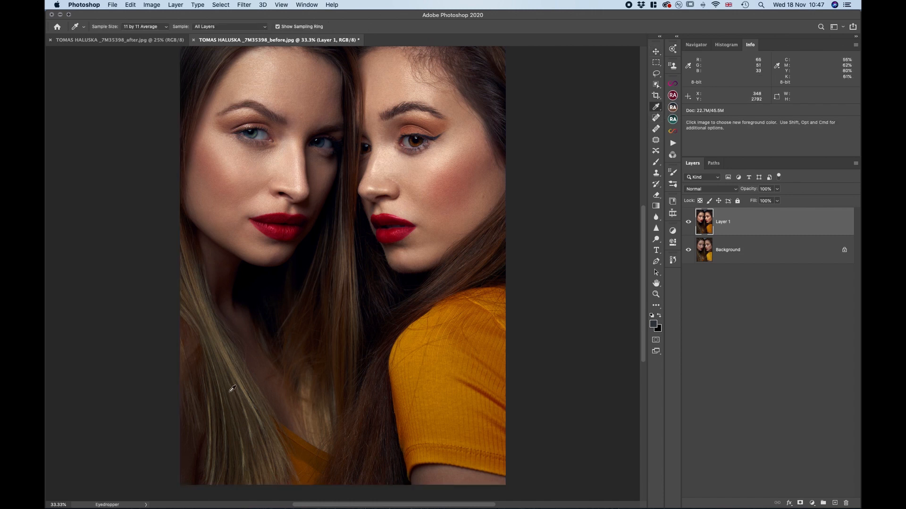
{"action": "left_click", "coordinate": [232, 389]}
{"action": "left_click", "coordinate": [657, 327]}
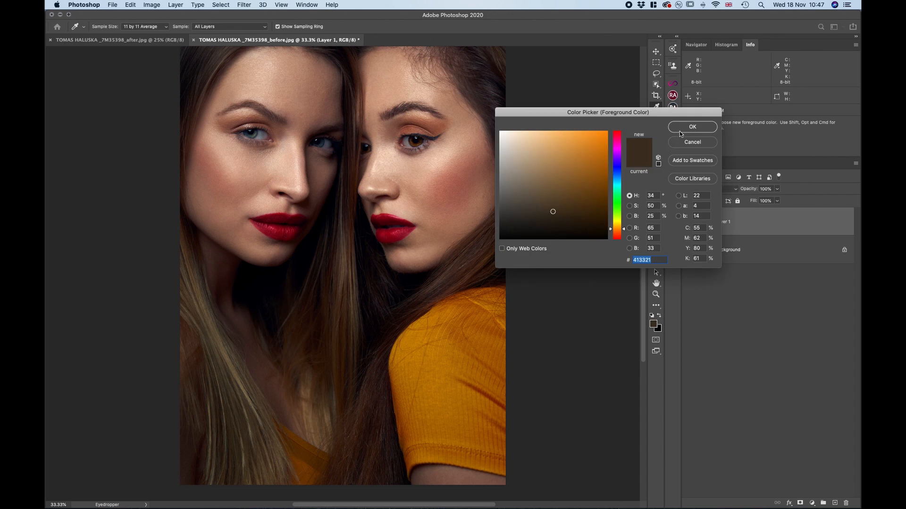
{"action": "left_click", "coordinate": [688, 143]}
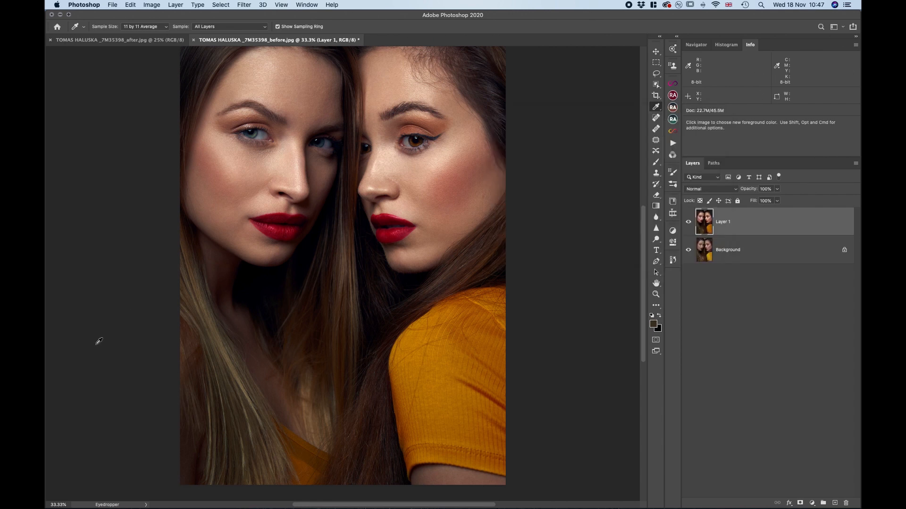
{"action": "left_click", "coordinate": [220, 359]}
Compare the hair, skin and sleeve colour across the whole portrait with Layer 1 hidden and shown
{"action": "left_click", "coordinate": [689, 224]}
{"action": "left_click", "coordinate": [689, 223]}
{"action": "left_click", "coordinate": [689, 224]}
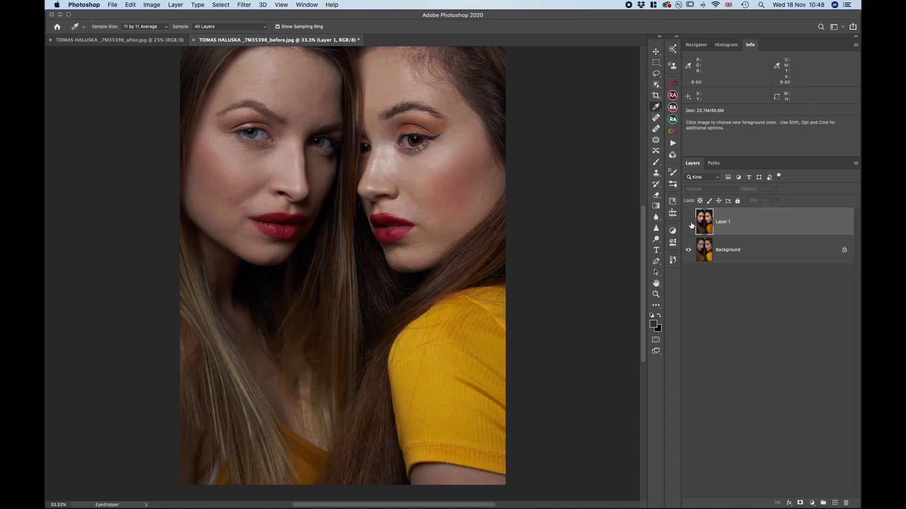
{"action": "left_click", "coordinate": [689, 224]}
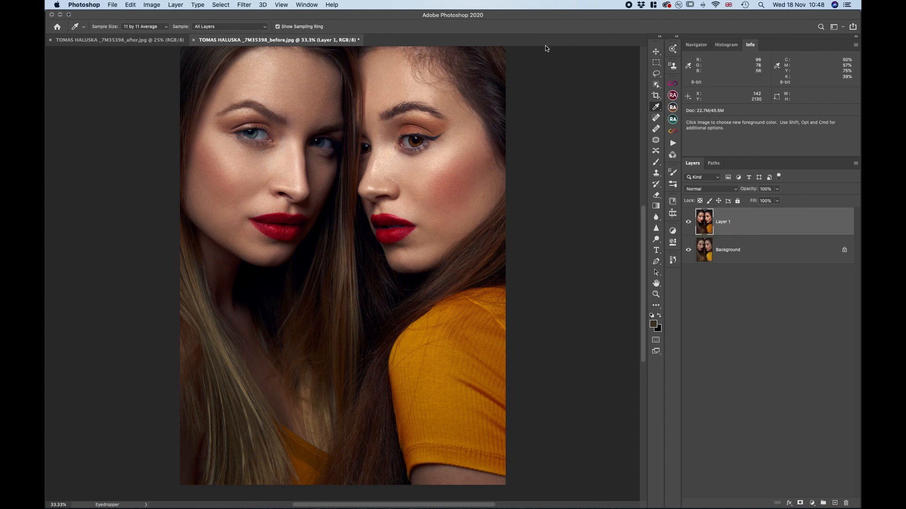
{"action": "scroll", "coordinate": [469, 114], "scroll_direction": "up", "scroll_amount": 2}
{"action": "scroll", "coordinate": [470, 115], "scroll_direction": "up", "scroll_amount": 1}
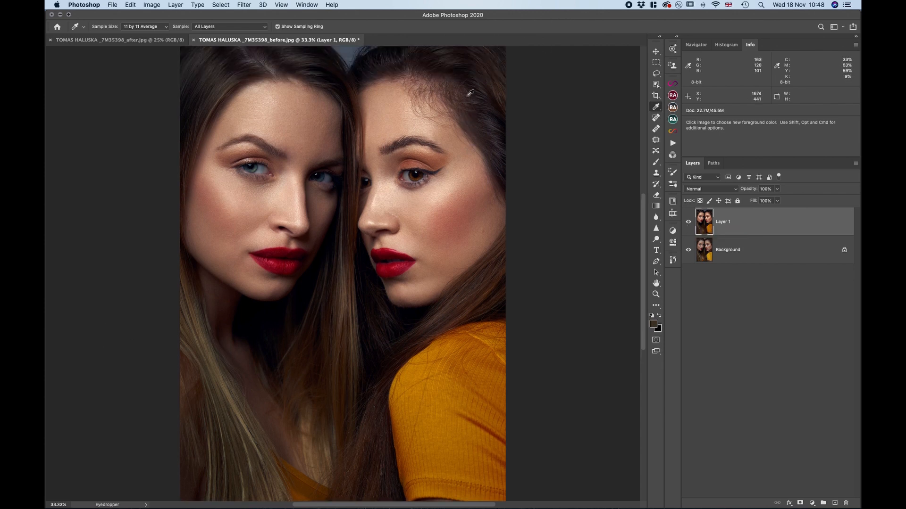
{"action": "scroll", "coordinate": [239, 429], "scroll_direction": "down", "scroll_amount": 3}
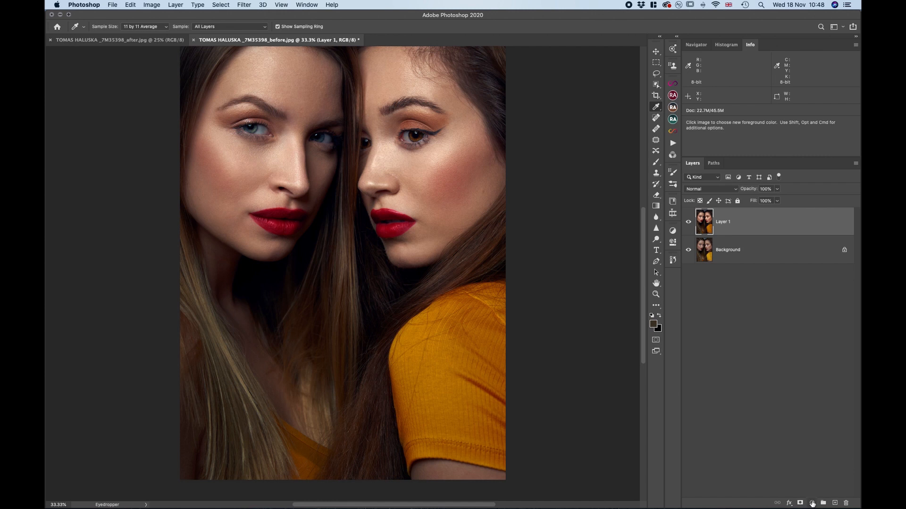
Close both 7M35398 portraits and return to the Photo & retouching critique folder in Finder
{"action": "key", "text": "super+w"}
{"action": "left_click", "coordinate": [50, 40]}
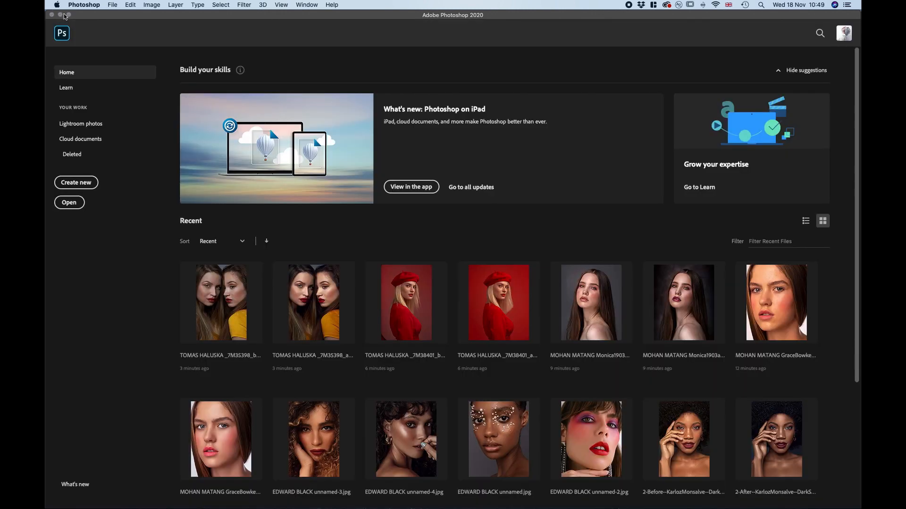
{"action": "left_click", "coordinate": [60, 15]}
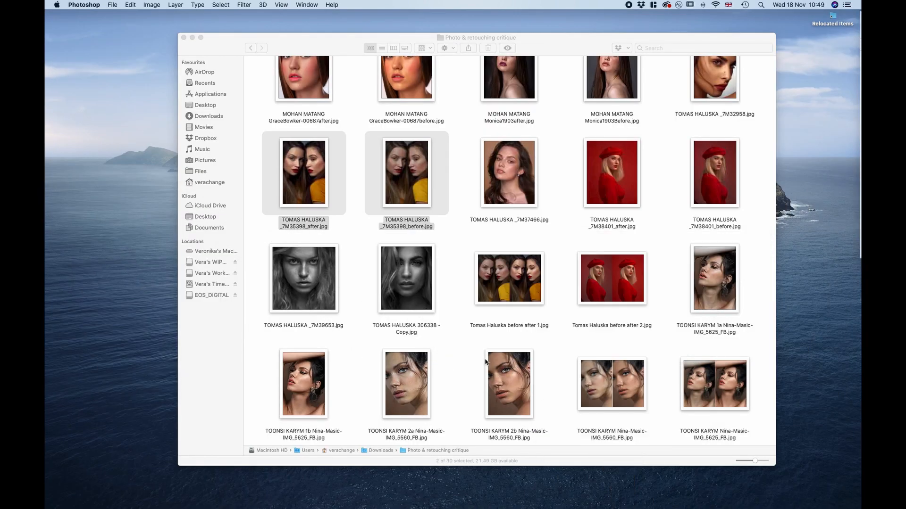
Select the two black-and-white portraits, 7M39653 and 306338 - Copy, together and open them in Adobe Photoshop 2020
{"action": "left_click", "coordinate": [404, 274]}
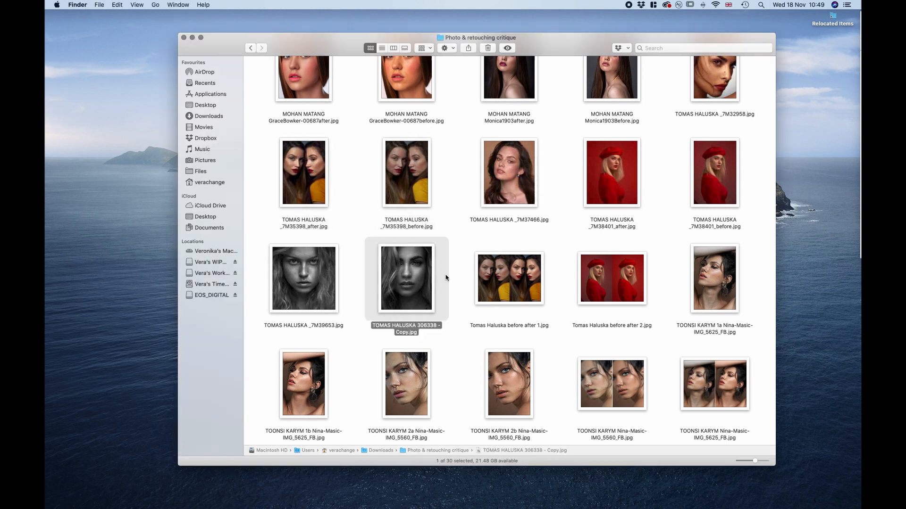
{"action": "left_click_drag", "start_coordinate": [450, 283], "coordinate": [310, 288]}
{"action": "right_click", "coordinate": [310, 288]}
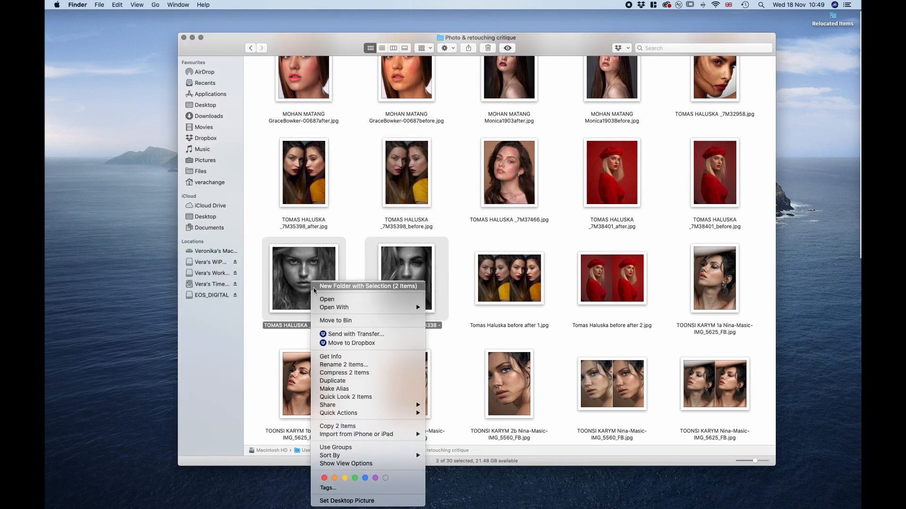
{"action": "mouse_move", "coordinate": [397, 307]}
{"action": "left_click", "coordinate": [458, 323]}
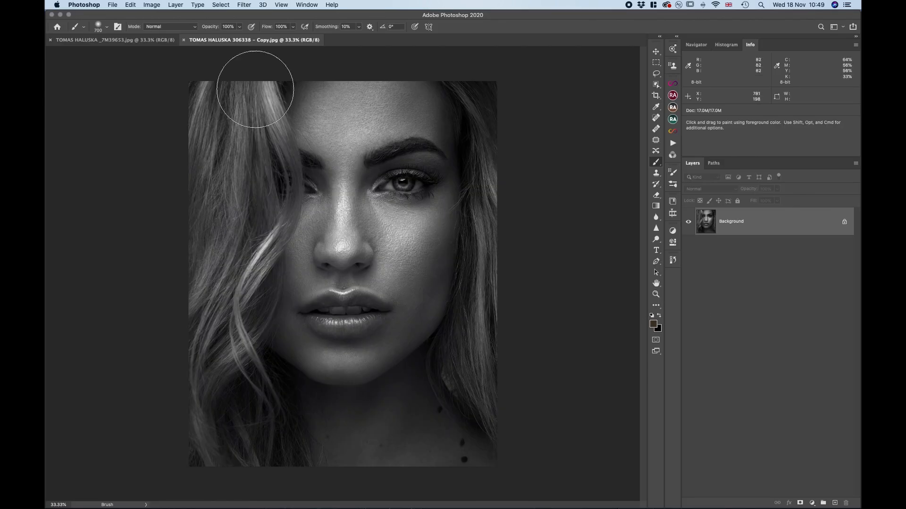
Compare the black-and-white 7M39653 and 306338 - Copy portraits by alternating between the two documents
{"action": "left_click", "coordinate": [116, 41]}
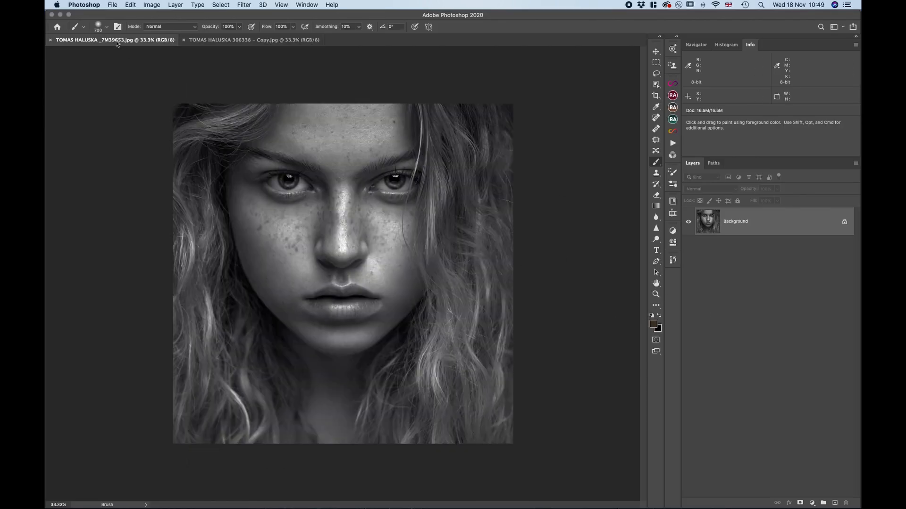
{"action": "left_click", "coordinate": [262, 40]}
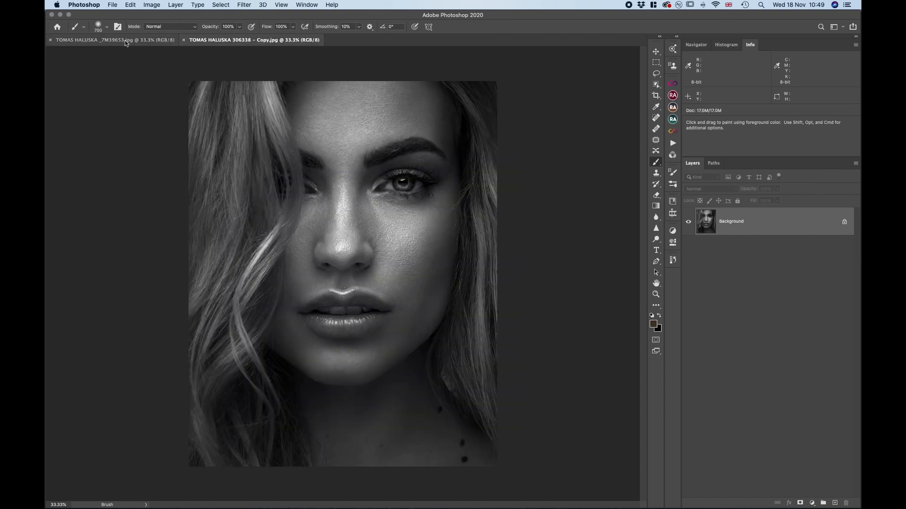
{"action": "left_click", "coordinate": [126, 42]}
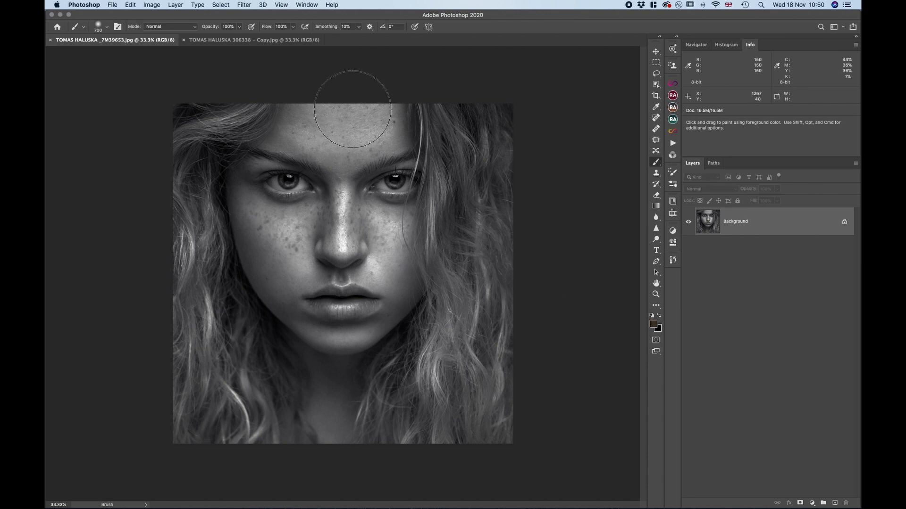
{"action": "left_click", "coordinate": [277, 43]}
{"action": "left_click", "coordinate": [143, 41]}
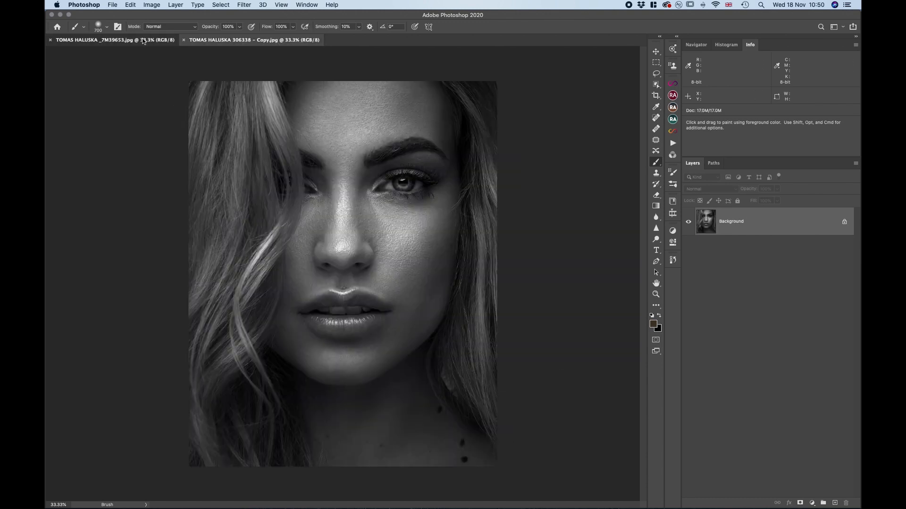
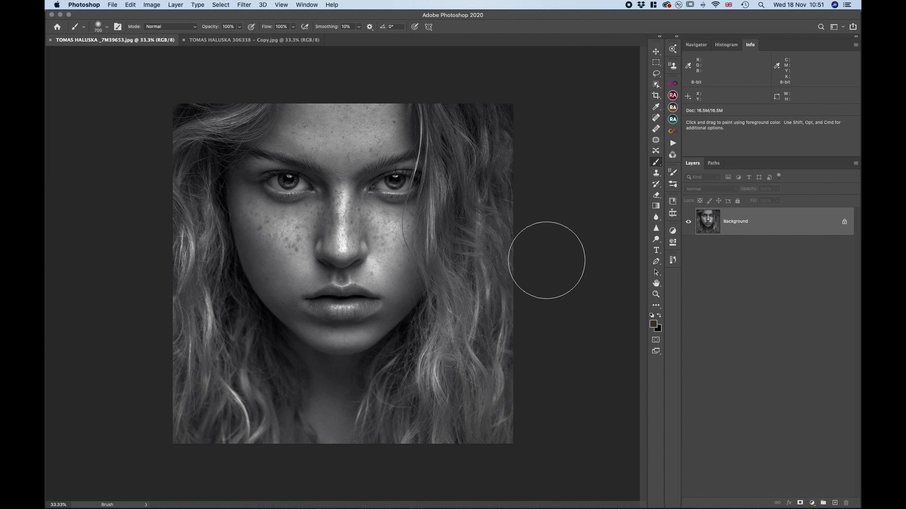
Switch to the Eyedropper and inspect the skin texture, lips and eyes of the black-and-white 306338 - Copy portrait up close
{"action": "key", "text": "i"}
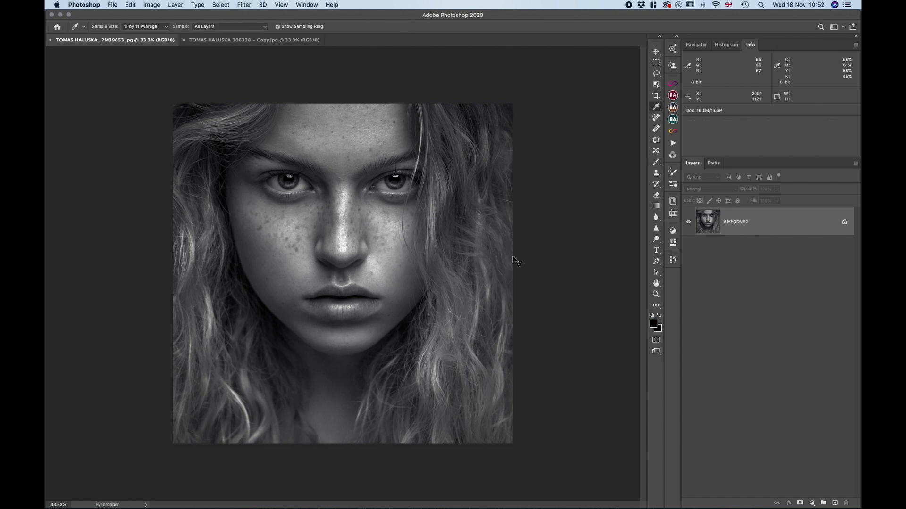
{"action": "key", "text": "super+minus"}
{"action": "key", "text": "super+plus"}
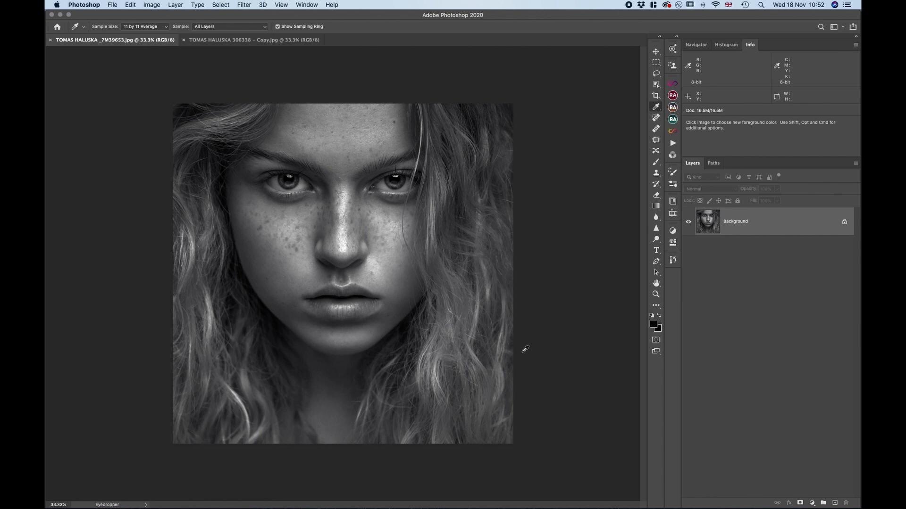
{"action": "left_click", "coordinate": [210, 40]}
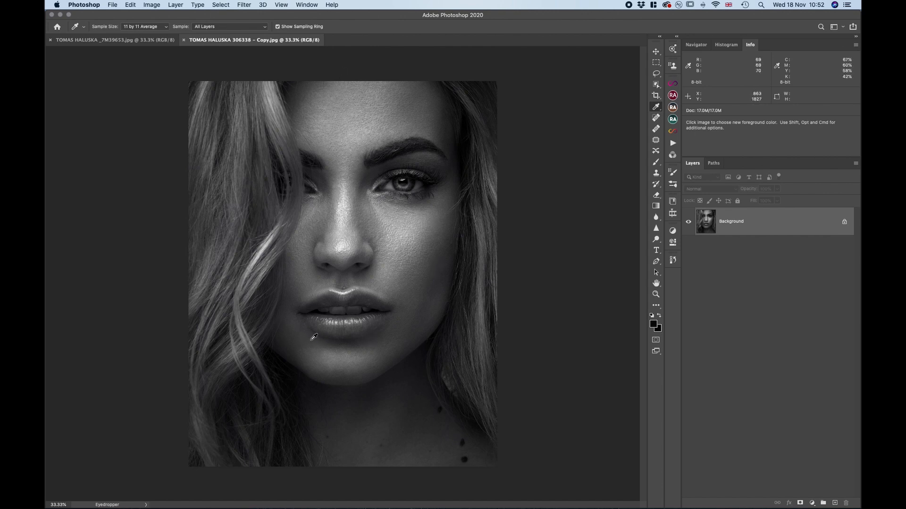
{"action": "key", "text": "super+equal"}
{"action": "key", "text": "super+equal"}
{"action": "key", "text": "super+equal"}
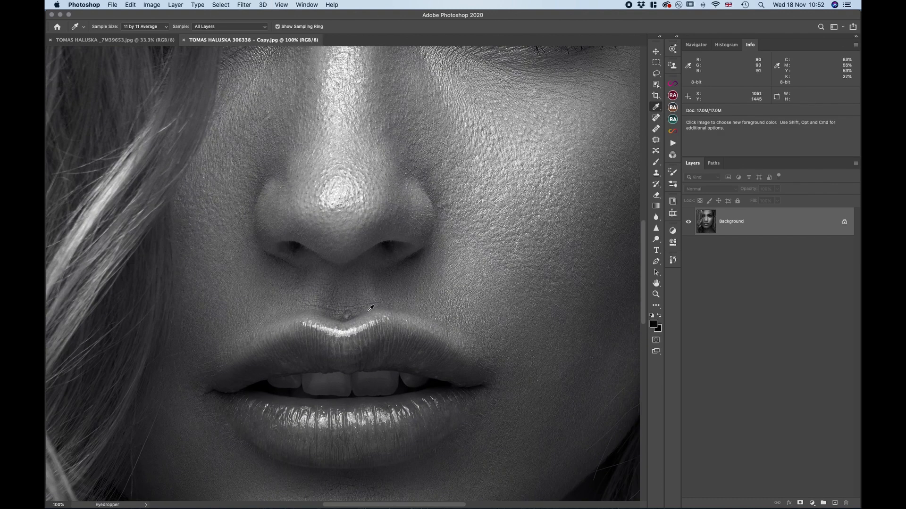
{"action": "scroll", "coordinate": [344, 300], "scroll_direction": "up", "scroll_amount": 8}
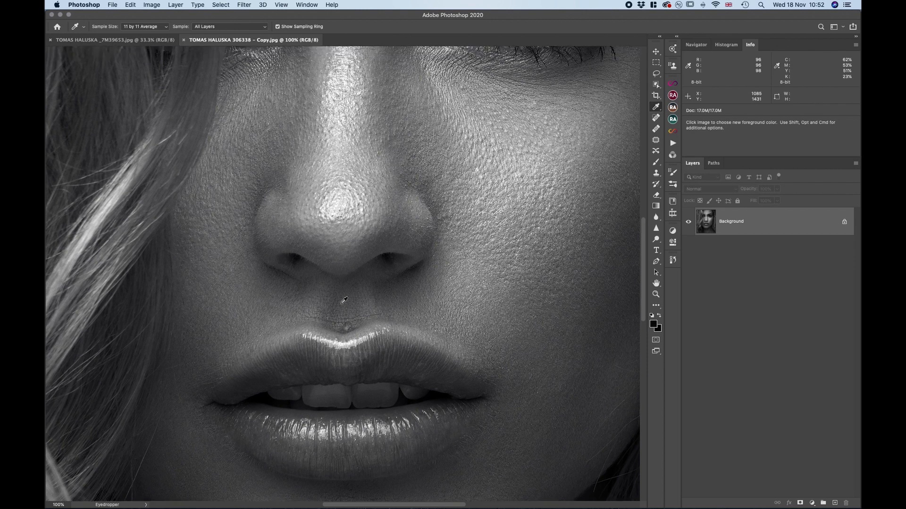
{"action": "key", "text": "super+minus"}
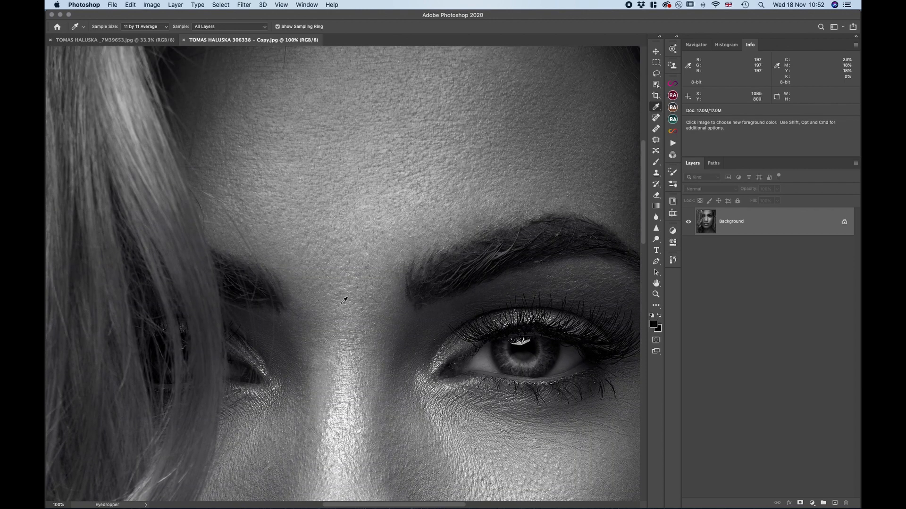
{"action": "key", "text": "super+minus"}
{"action": "key", "text": "super+minus"}
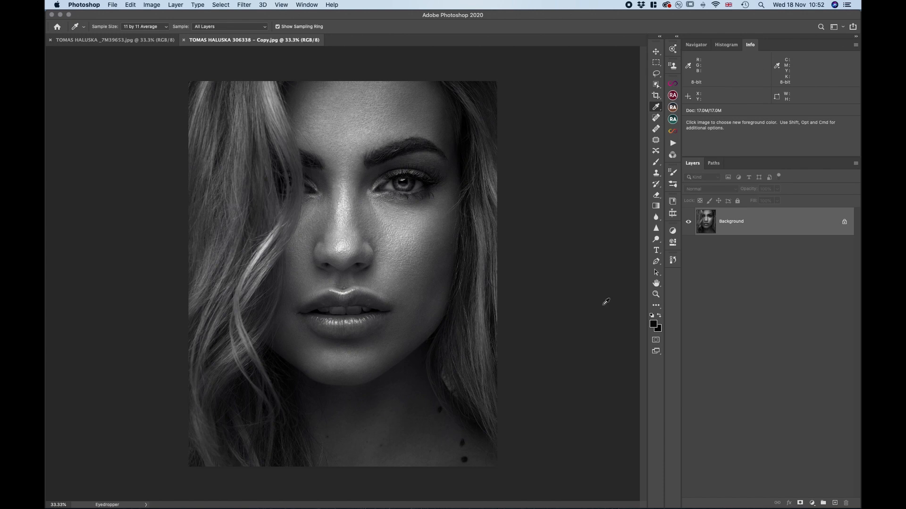
Close both black-and-white portraits and return to the Photo & retouching critique folder in Finder
{"action": "left_click", "coordinate": [183, 39]}
{"action": "left_click", "coordinate": [50, 40]}
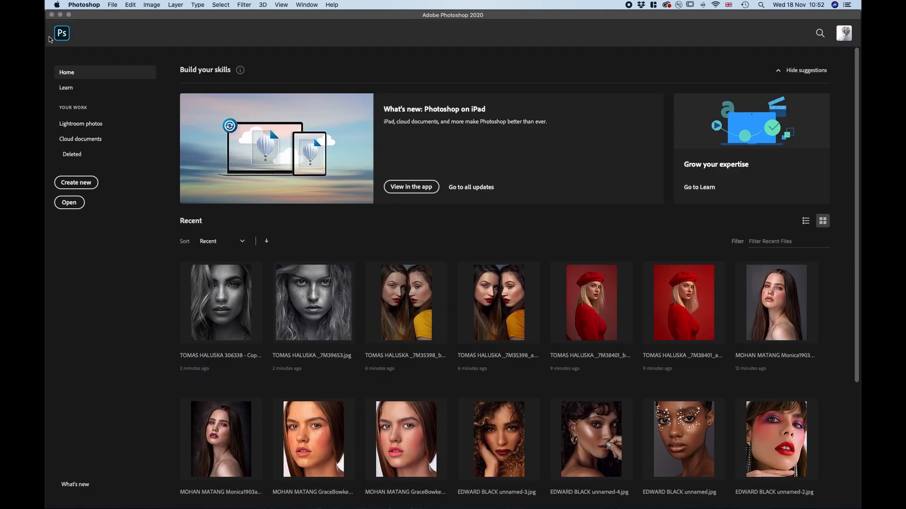
{"action": "left_click", "coordinate": [61, 15]}
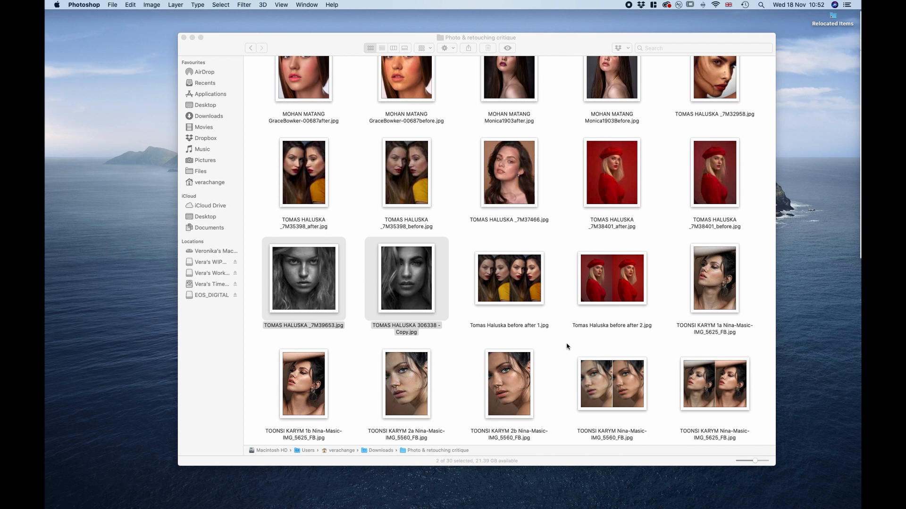
Select the 1a and 1b versions of the IMG_5625_FB portrait together and open them in Adobe Photoshop 2020
{"action": "left_click", "coordinate": [691, 290]}
{"action": "left_click", "coordinate": [312, 405], "text": "super"}
{"action": "right_click", "coordinate": [317, 384]}
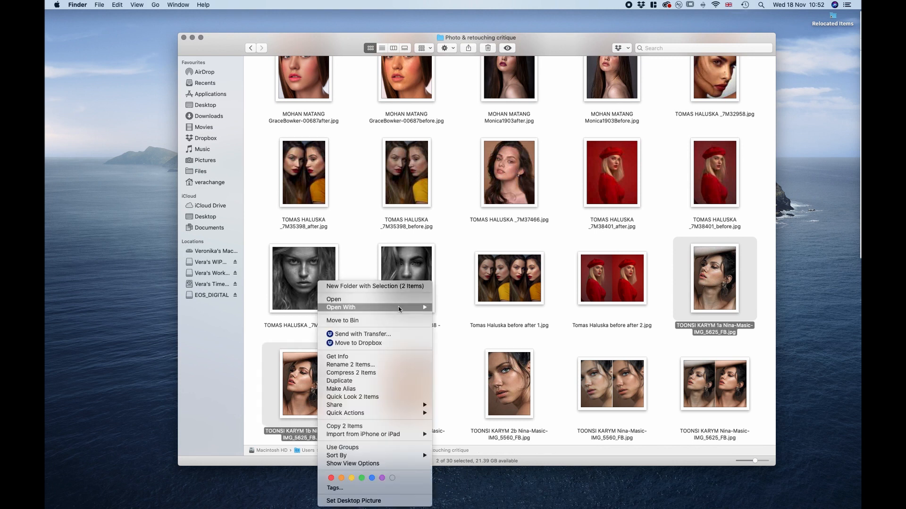
{"action": "mouse_move", "coordinate": [417, 309]}
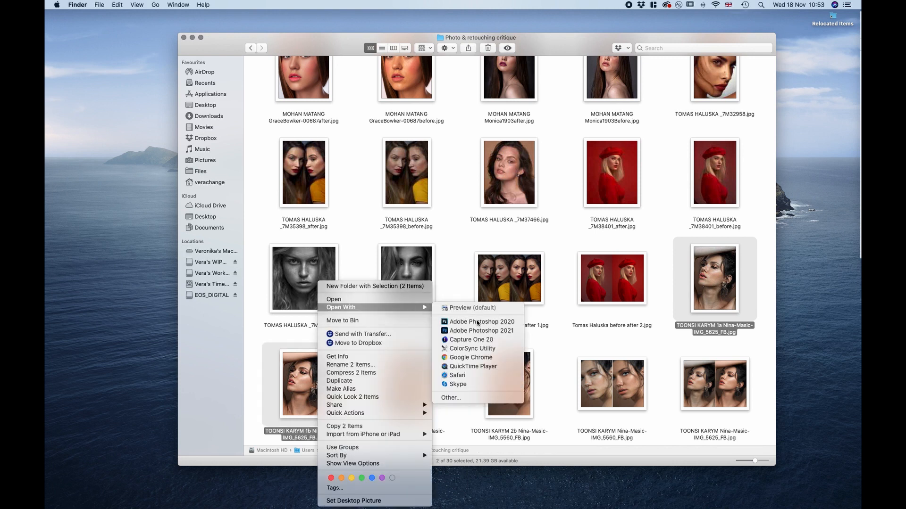
{"action": "left_click", "coordinate": [478, 322]}
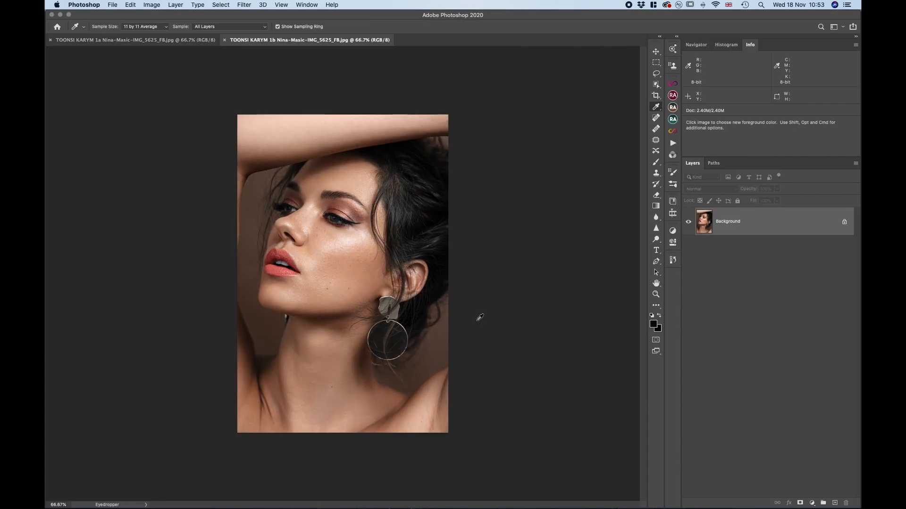
Copy the 1b portrait's Background into the 1a IMG_5625_FB document as a layer aligned over the original
{"action": "left_click", "coordinate": [170, 40]}
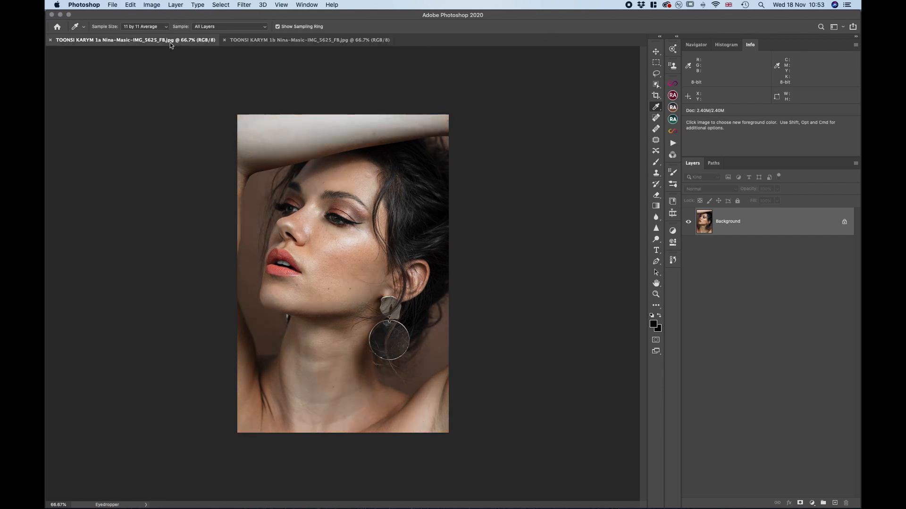
{"action": "left_click", "coordinate": [304, 40]}
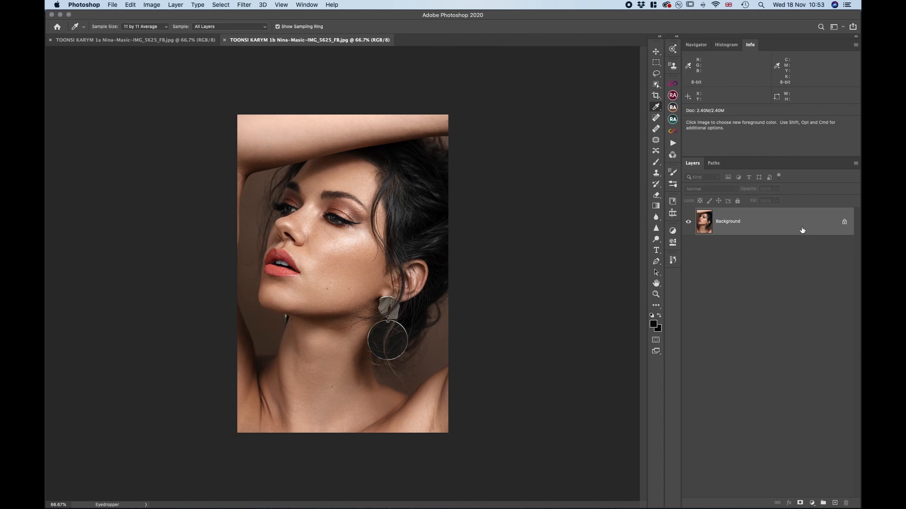
{"action": "left_click_drag", "start_coordinate": [802, 231], "coordinate": [378, 290]}
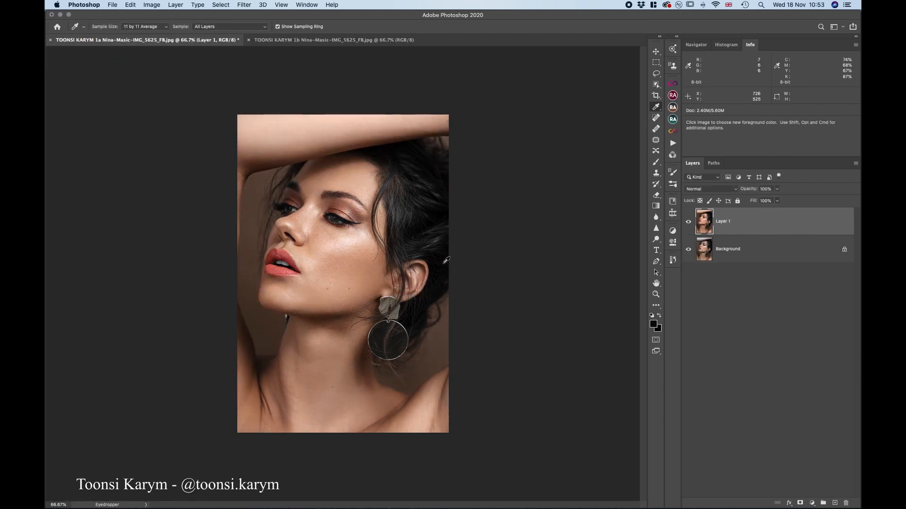
Compare the original and retouched versions of the earring portrait by hiding and showing Layer 1
{"action": "key", "text": "super+1"}
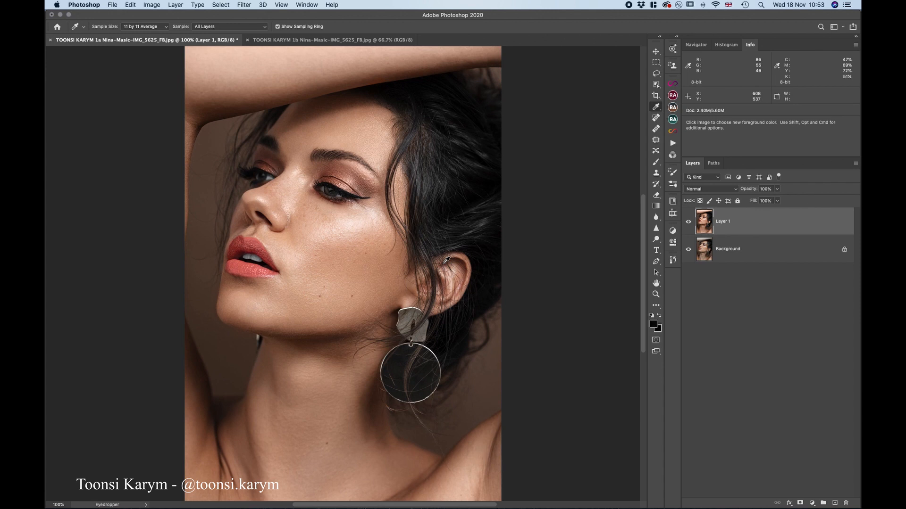
{"action": "left_click", "coordinate": [687, 222]}
{"action": "left_click", "coordinate": [687, 222]}
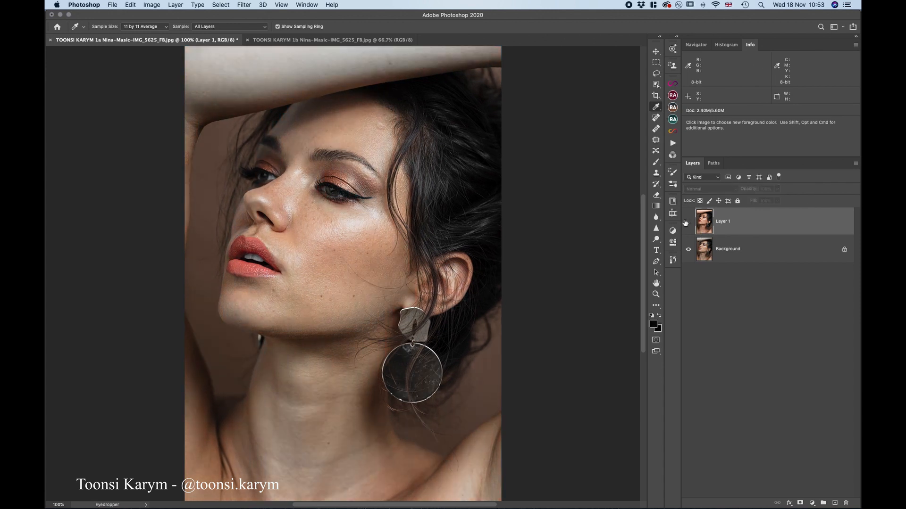
{"action": "key", "text": "super+minus"}
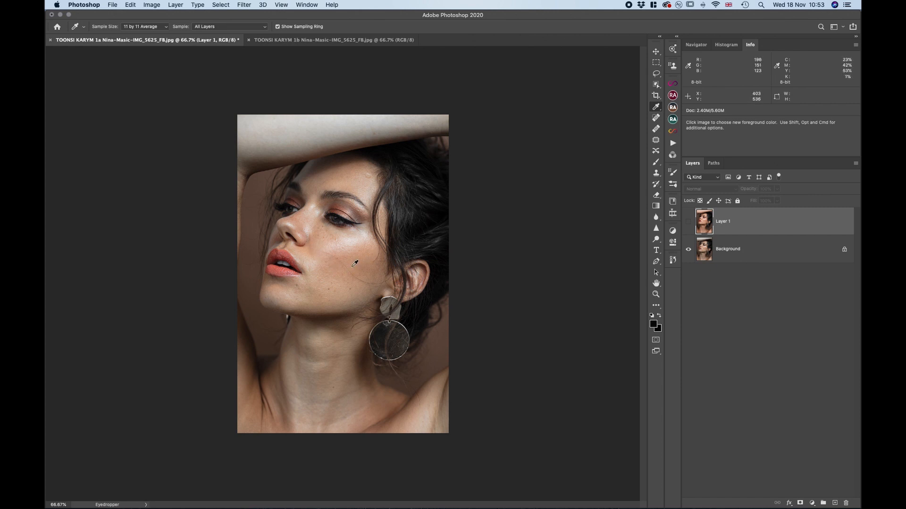
{"action": "left_click", "coordinate": [688, 223]}
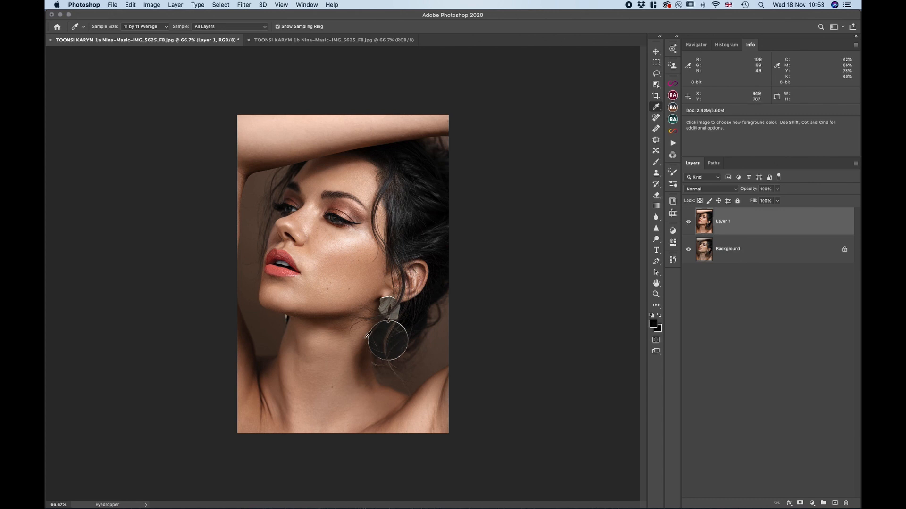
Compare the retouching of the earring, neck and stray hairs at 200% with Layer 1 hidden and shown
{"action": "key", "text": "super+equal"}
{"action": "scroll", "coordinate": [368, 334], "scroll_direction": "down", "scroll_amount": 3}
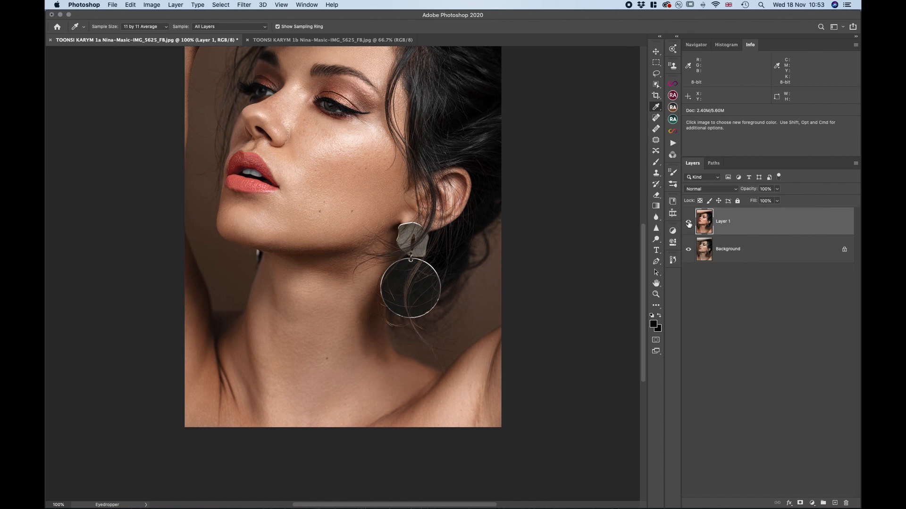
{"action": "key", "text": "super+equal"}
{"action": "scroll", "coordinate": [521, 264], "scroll_direction": "right", "scroll_amount": 4}
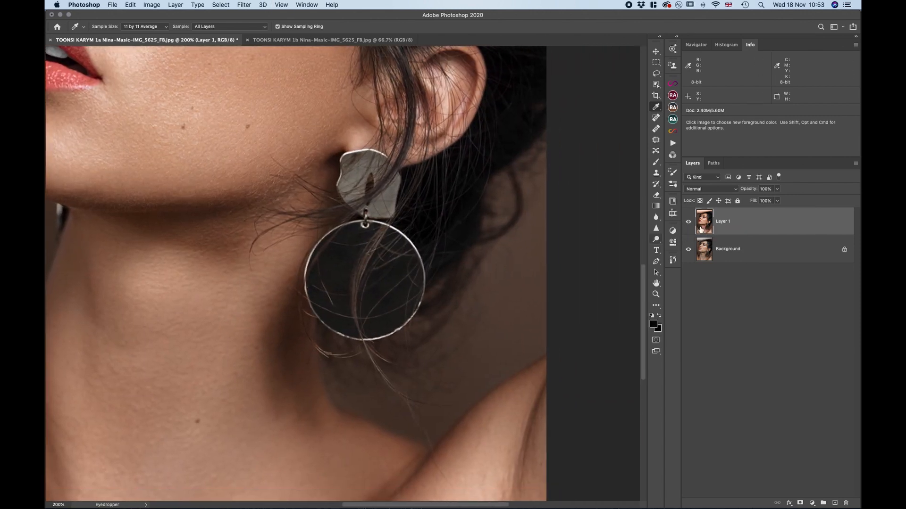
{"action": "left_click", "coordinate": [689, 225]}
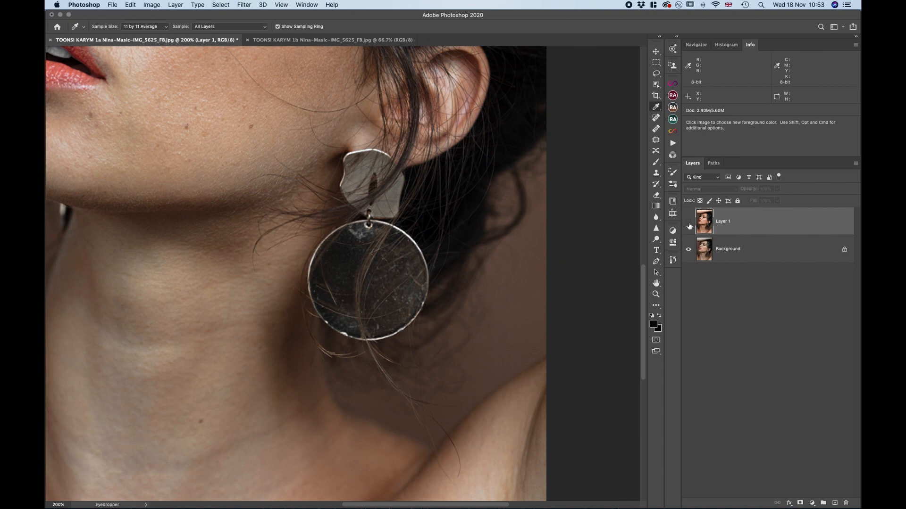
{"action": "left_click", "coordinate": [689, 225]}
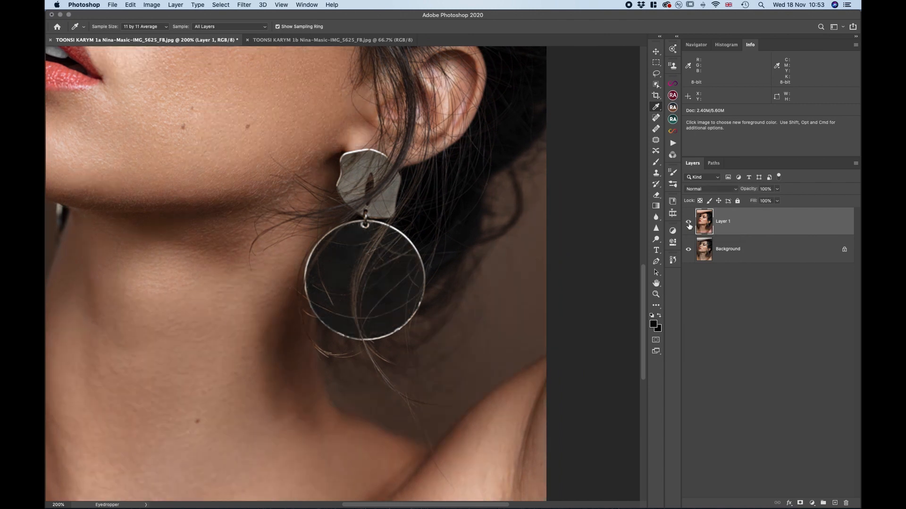
{"action": "scroll", "coordinate": [472, 288], "scroll_direction": "up", "scroll_amount": 10}
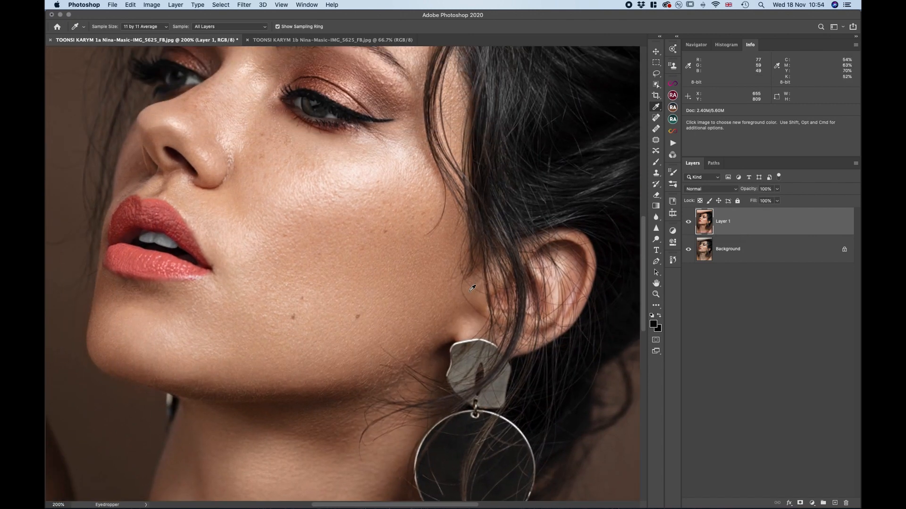
{"action": "key", "text": "super+minus"}
{"action": "key", "text": "super+minus"}
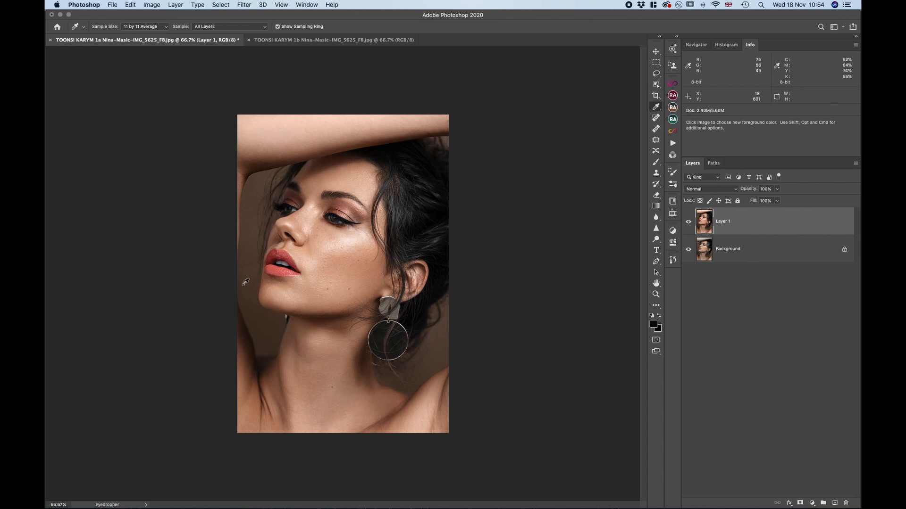
Compare the skin colour of the raised arm, face and neck at 100% with Layer 1 hidden and shown
{"action": "key", "text": "super+minus"}
{"action": "key", "text": "super+plus"}
{"action": "key", "text": "super+plus"}
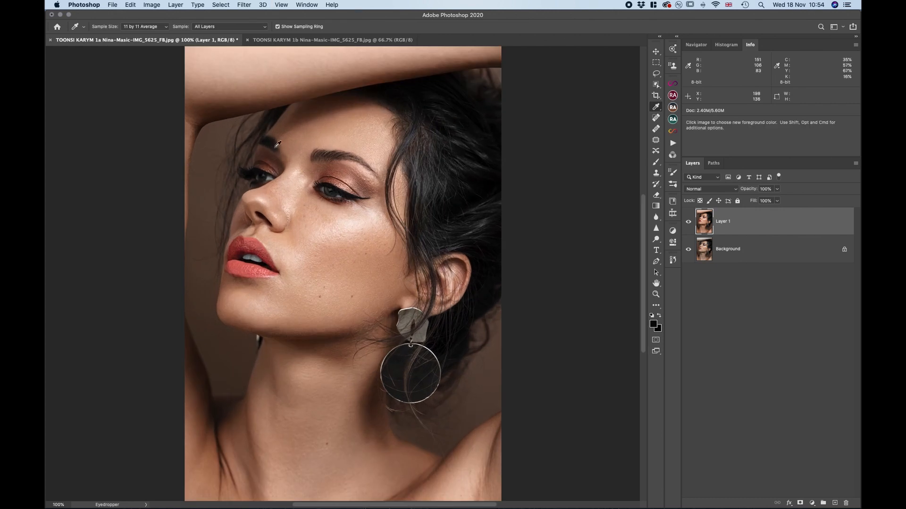
{"action": "left_click", "coordinate": [688, 222]}
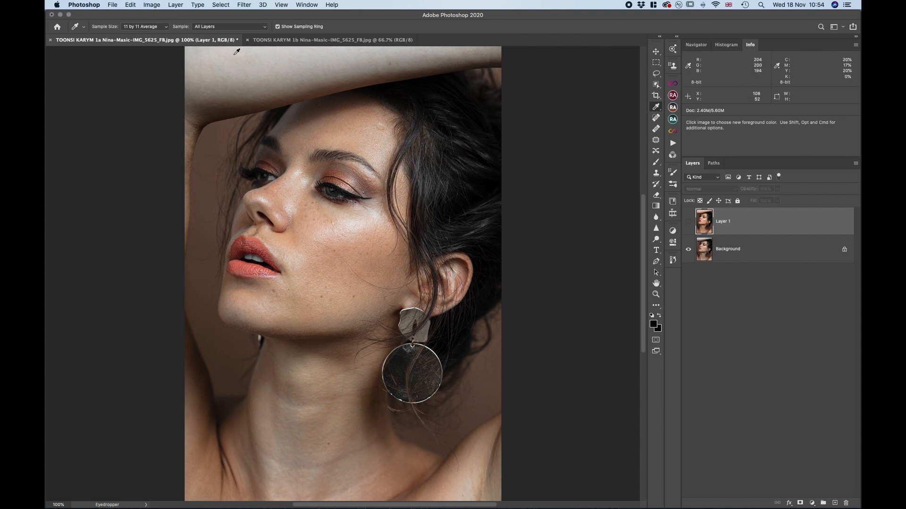
{"action": "scroll", "coordinate": [310, 438], "scroll_direction": "down", "scroll_amount": 3}
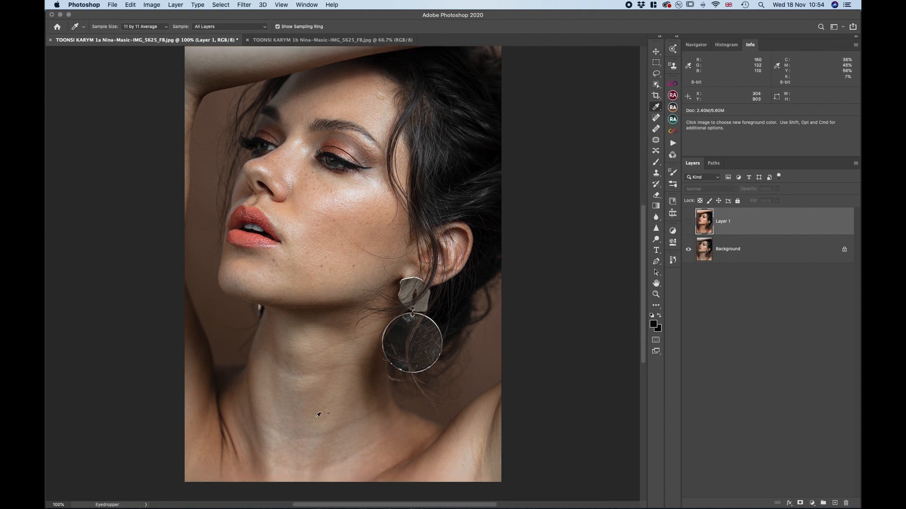
{"action": "left_click", "coordinate": [688, 224]}
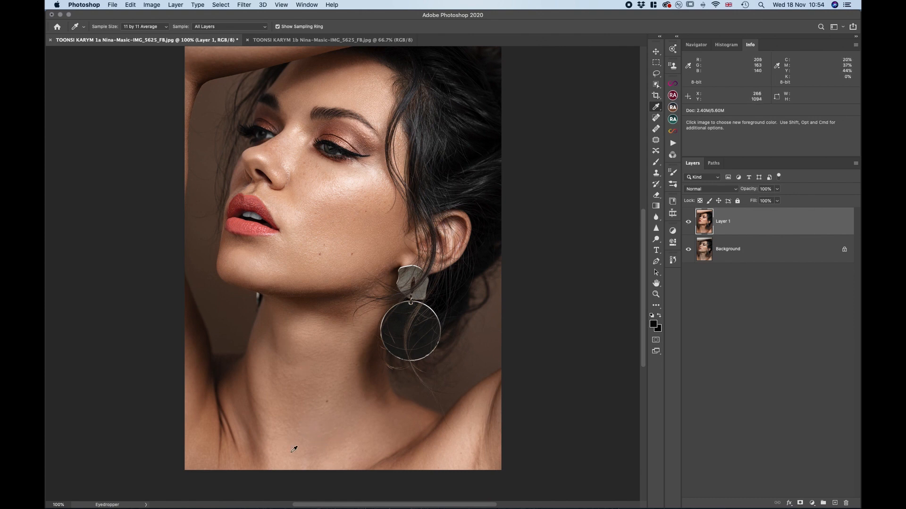
Examine the retouched portrait from arm to shoulders, and toggle Layer 1 to compare the overall image, leaving the layer hidden
{"action": "scroll", "coordinate": [320, 448], "scroll_direction": "up", "scroll_amount": 5}
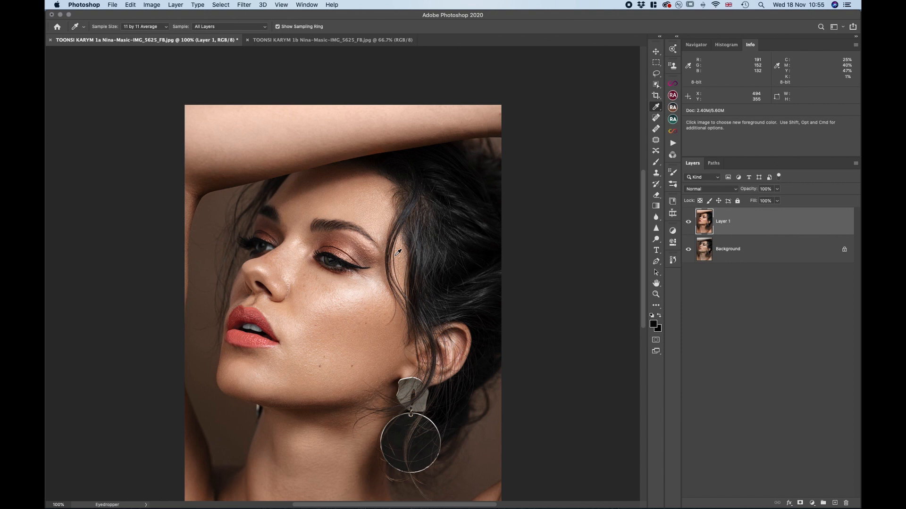
{"action": "scroll", "coordinate": [398, 252], "scroll_direction": "down", "scroll_amount": 5}
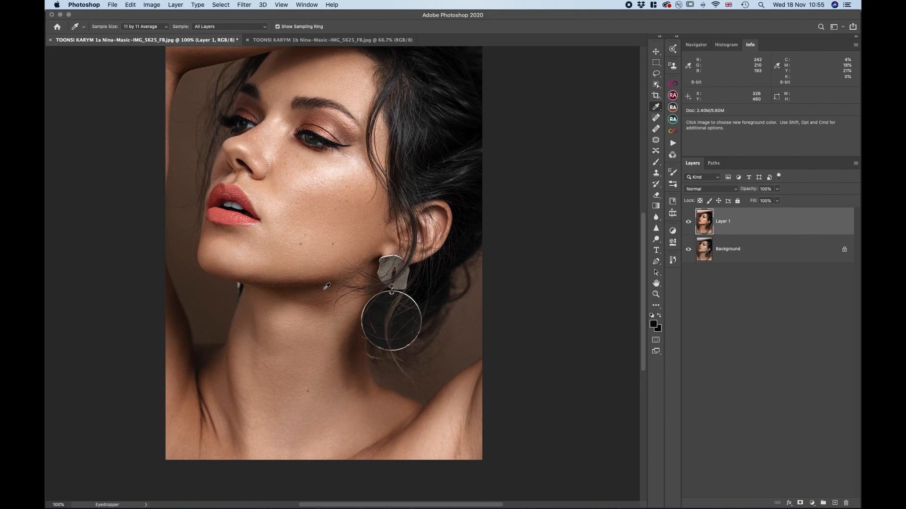
{"action": "key", "text": "super+minus"}
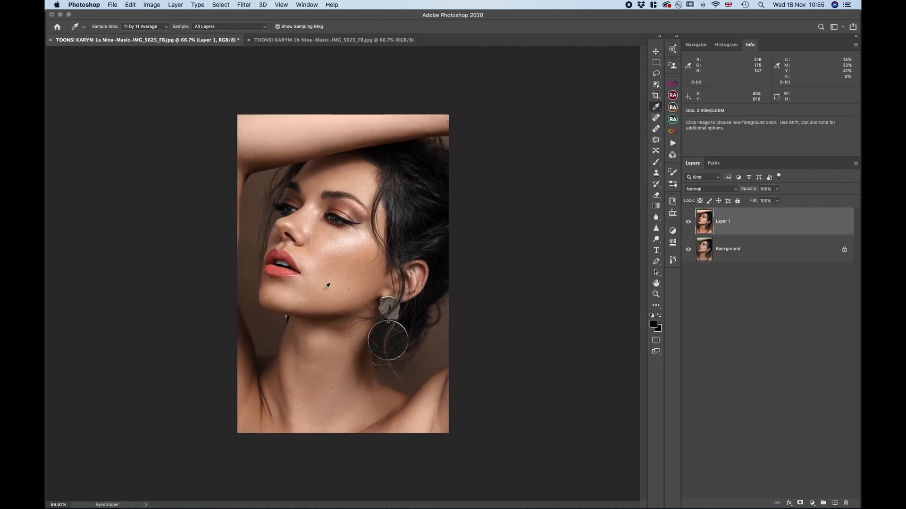
{"action": "left_click", "coordinate": [689, 222]}
{"action": "left_click", "coordinate": [688, 222]}
{"action": "left_click", "coordinate": [688, 221]}
{"action": "key", "text": "super+plus"}
{"action": "key", "text": "super+plus"}
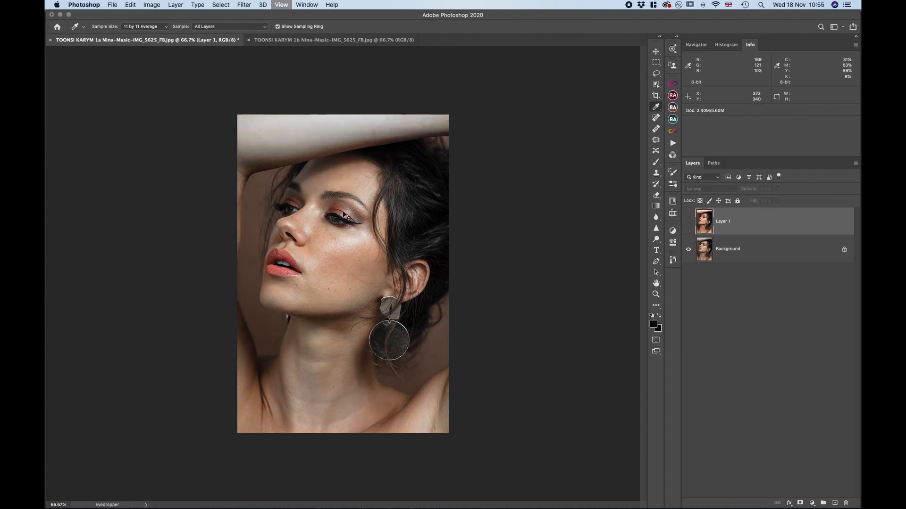
{"action": "key", "text": "super+minus"}
{"action": "key", "text": "super+minus"}
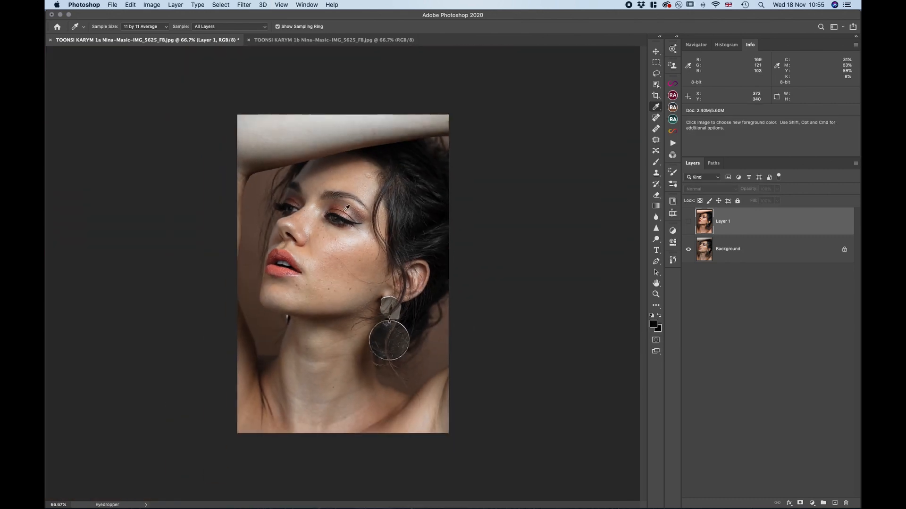
Close both earring portrait documents without saving changes, and minimize the empty window to return to the critique folder
{"action": "left_click", "coordinate": [249, 39]}
{"action": "left_click", "coordinate": [50, 41]}
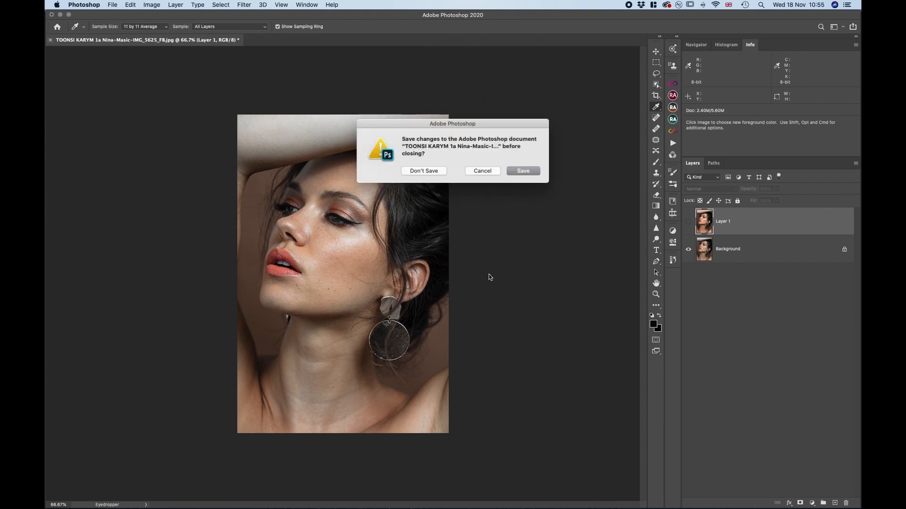
{"action": "left_click", "coordinate": [423, 173]}
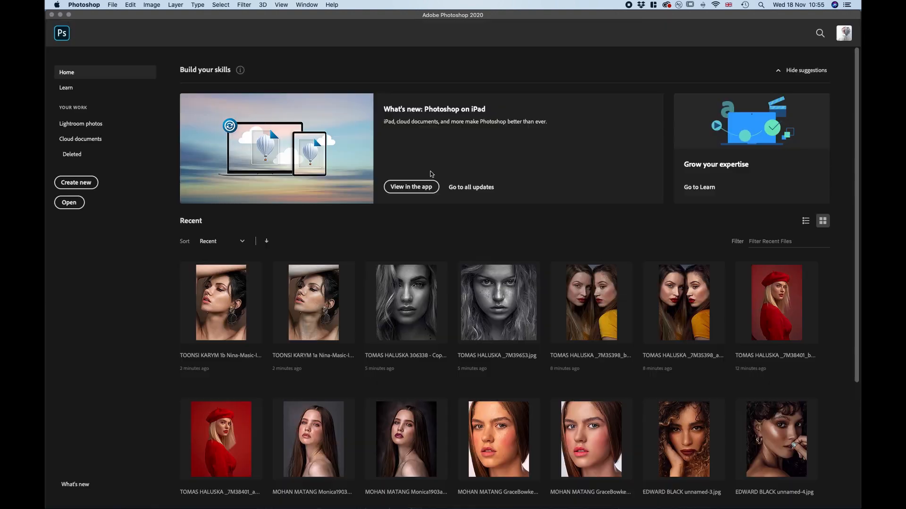
{"action": "left_click", "coordinate": [60, 14]}
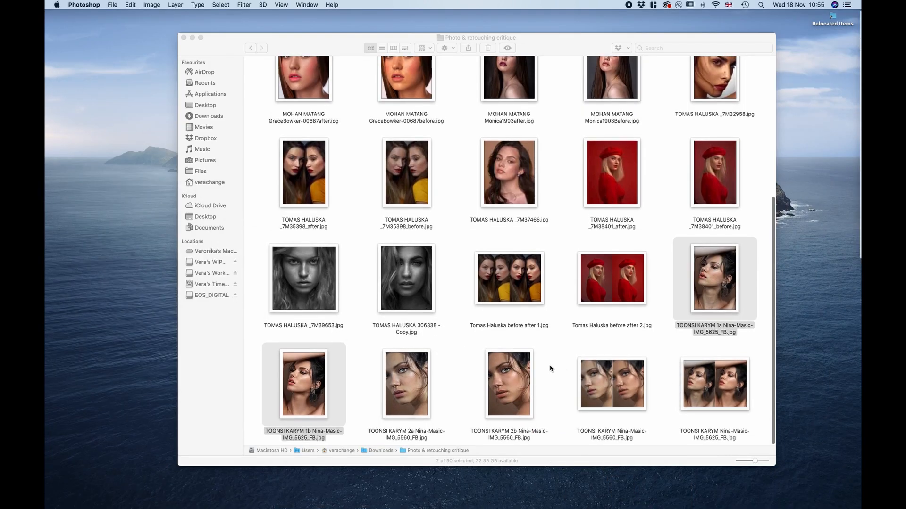
Select the 2a and 2b IMG_5560_FB close-up portraits in the critique folder and open both in Adobe Photoshop 2020
{"action": "left_click_drag", "start_coordinate": [548, 381], "coordinate": [421, 389]}
{"action": "right_click", "coordinate": [421, 389]}
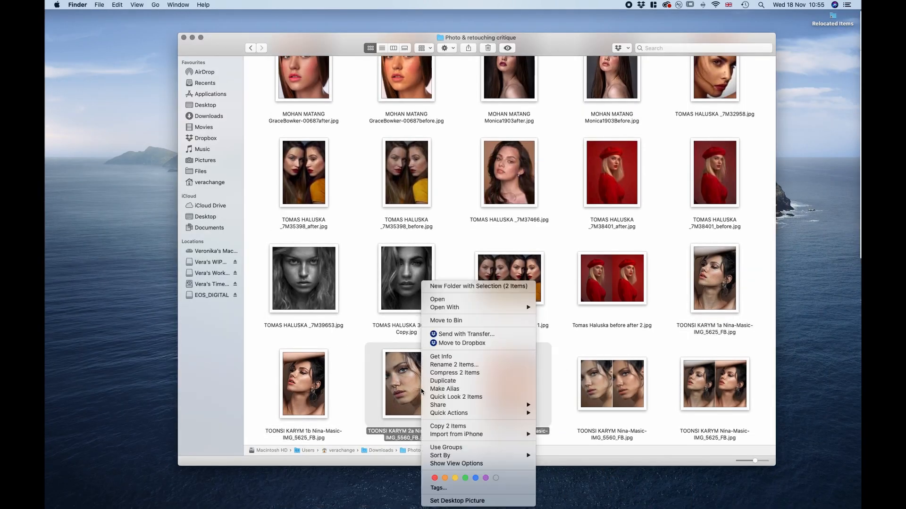
{"action": "mouse_move", "coordinate": [532, 307]}
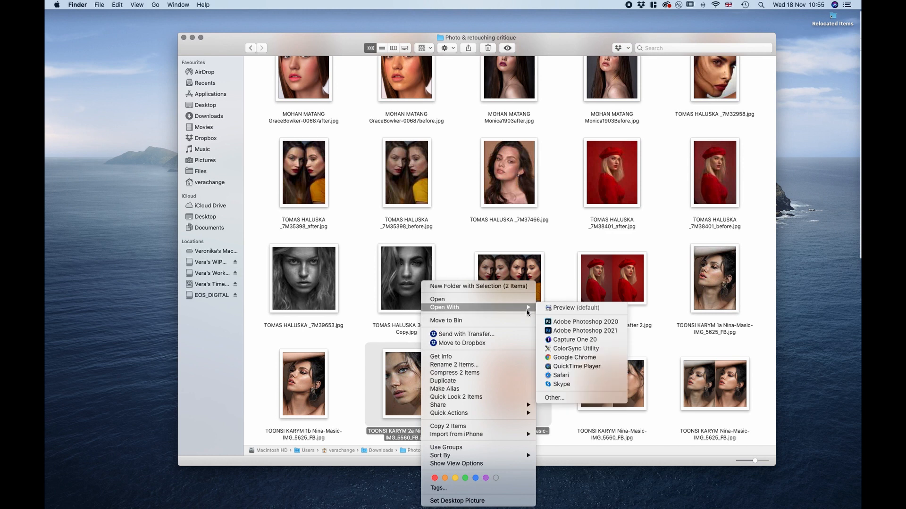
{"action": "left_click", "coordinate": [568, 324]}
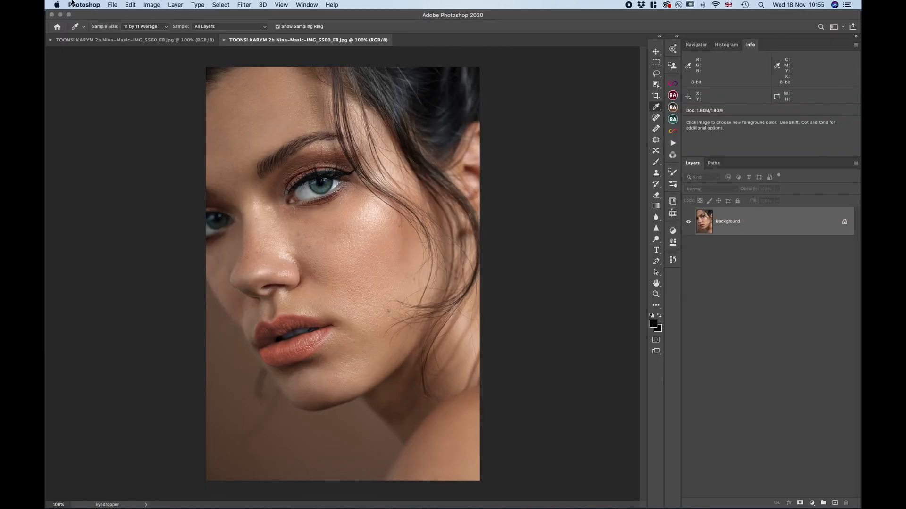
Copy the retouched 2b close-up onto the original 2a image as an aligned layer, and activate the Spot Healing Brush
{"action": "left_click", "coordinate": [132, 40]}
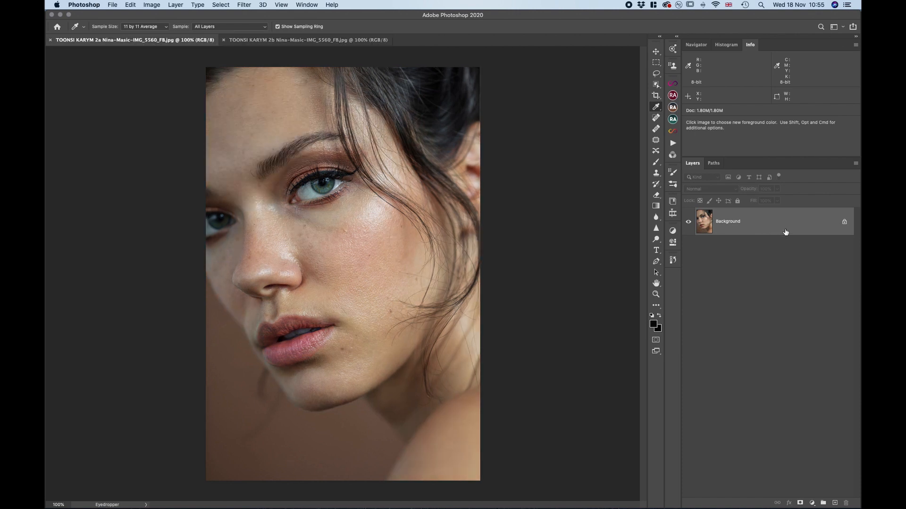
{"action": "left_click", "coordinate": [347, 41]}
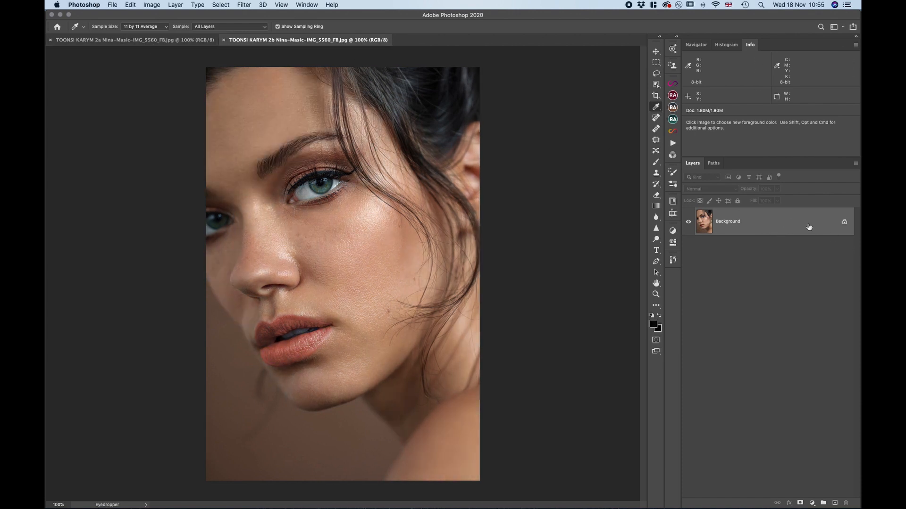
{"action": "mouse_move", "coordinate": [814, 224]}
{"action": "left_mouse_down"}
{"action": "mouse_move", "coordinate": [121, 69]}
{"action": "mouse_move", "coordinate": [174, 38]}
{"action": "mouse_move", "coordinate": [364, 255]}
{"action": "left_mouse_up"}
{"action": "left_click", "coordinate": [656, 118]}
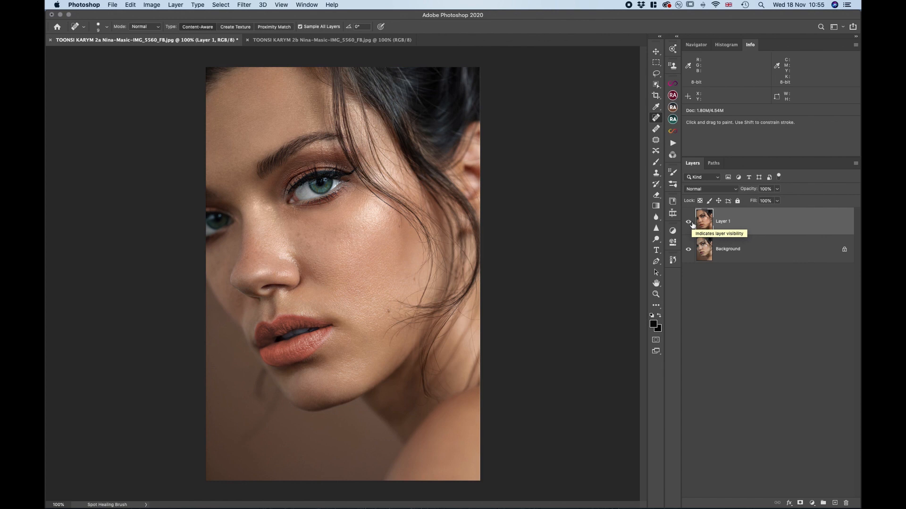
Examine the original close-up's skin at 100% and 200% with Layer 1 hidden, and show the retouched layer again for comparison
{"action": "left_click", "coordinate": [689, 223]}
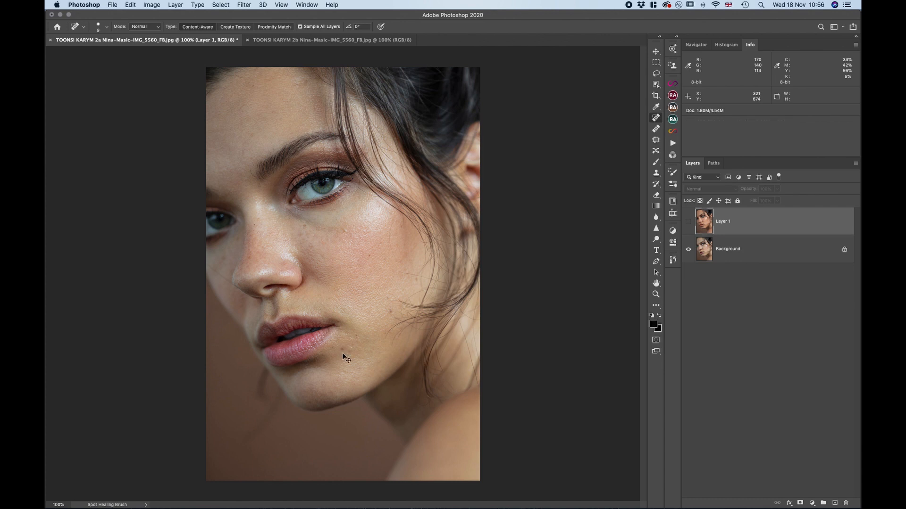
{"action": "key", "text": "super+equal"}
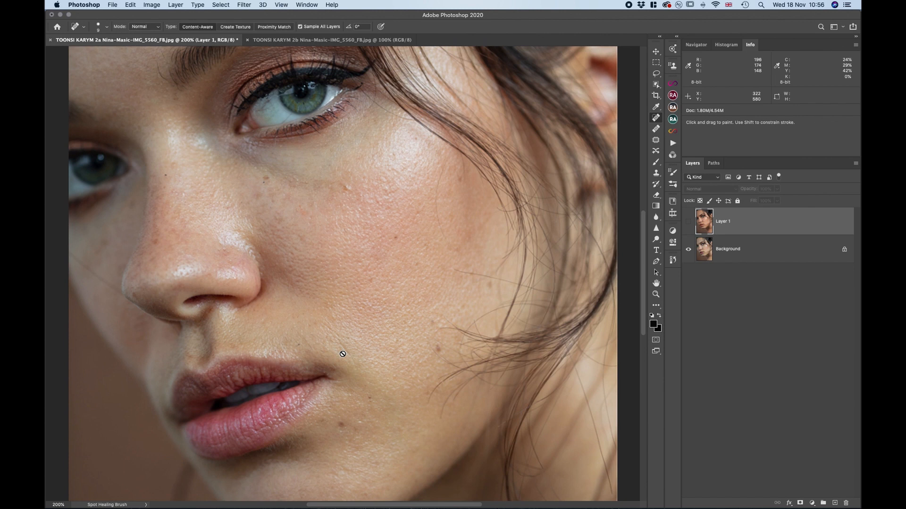
{"action": "key", "text": "super+minus"}
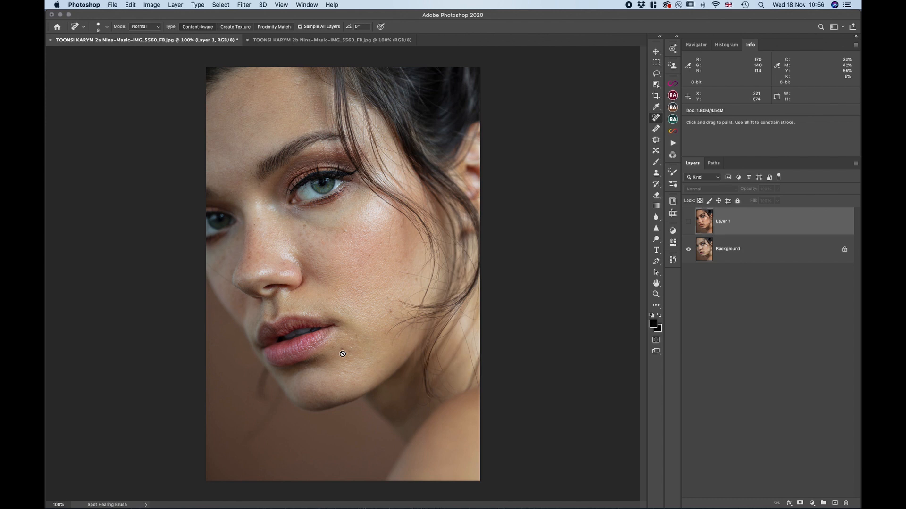
{"action": "left_click", "coordinate": [689, 222]}
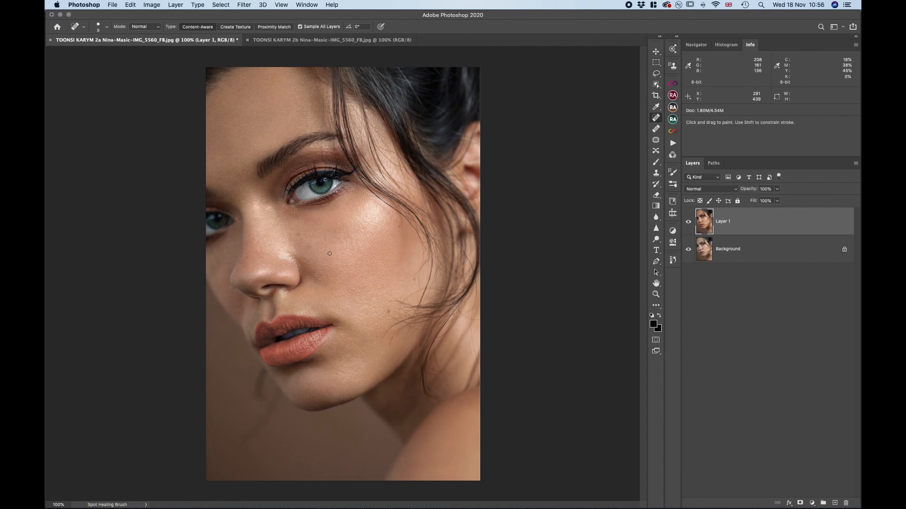
{"action": "left_click", "coordinate": [811, 503]}
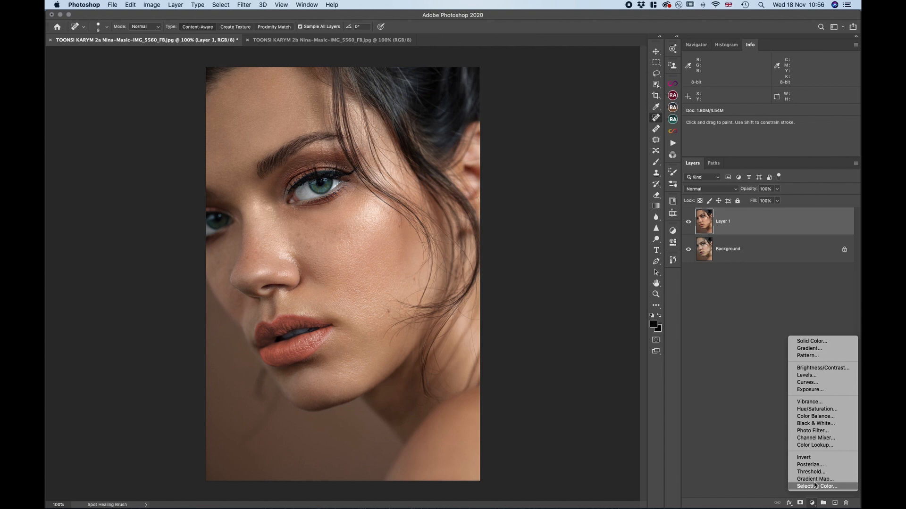
{"action": "left_click", "coordinate": [729, 377]}
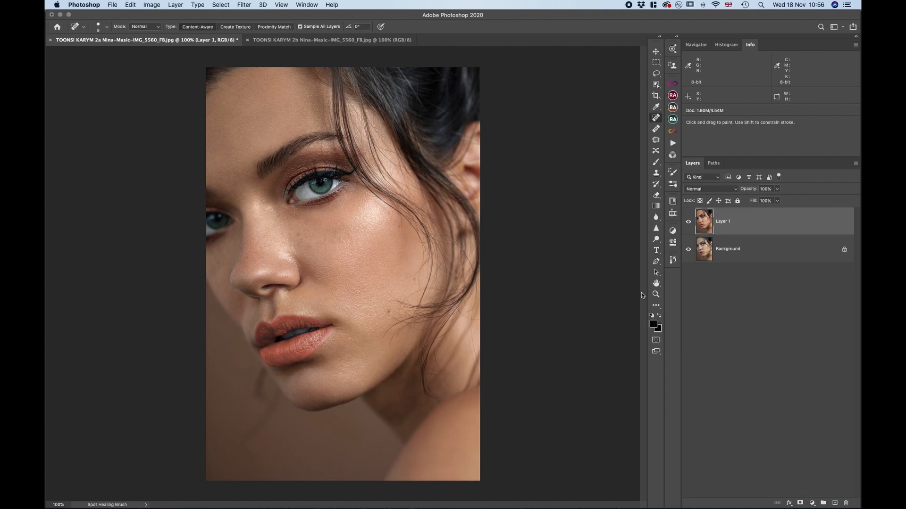
Compare the original and retouched close-up at 100% by repeatedly hiding and showing Layer 1, leaving the layer visible
{"action": "left_click", "coordinate": [690, 223]}
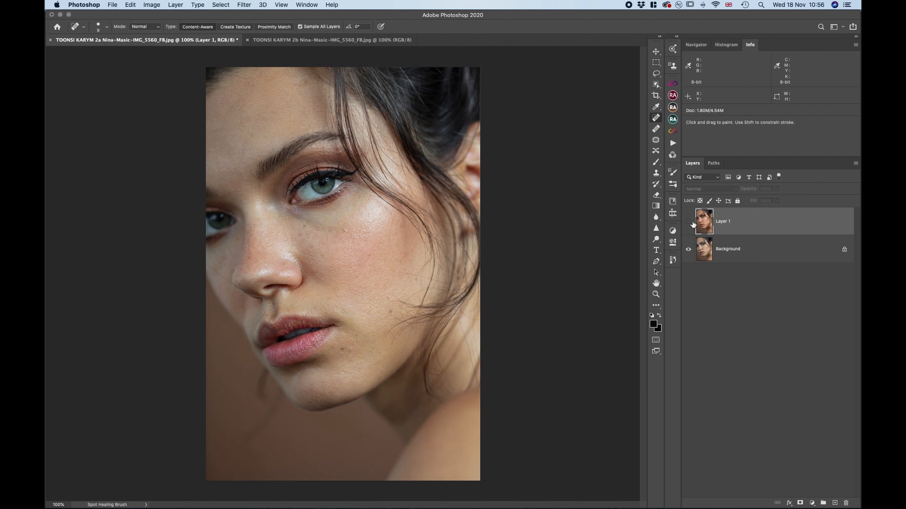
{"action": "left_click", "coordinate": [690, 222]}
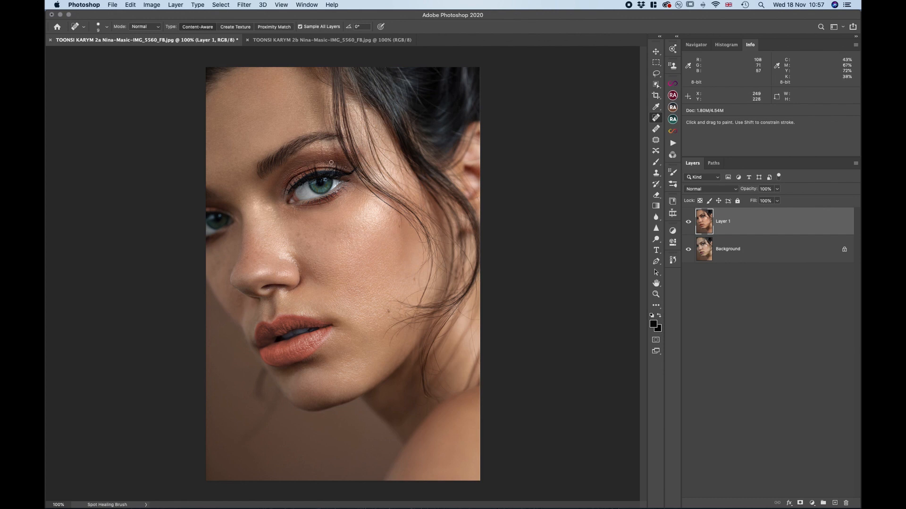
{"action": "left_click", "coordinate": [688, 223]}
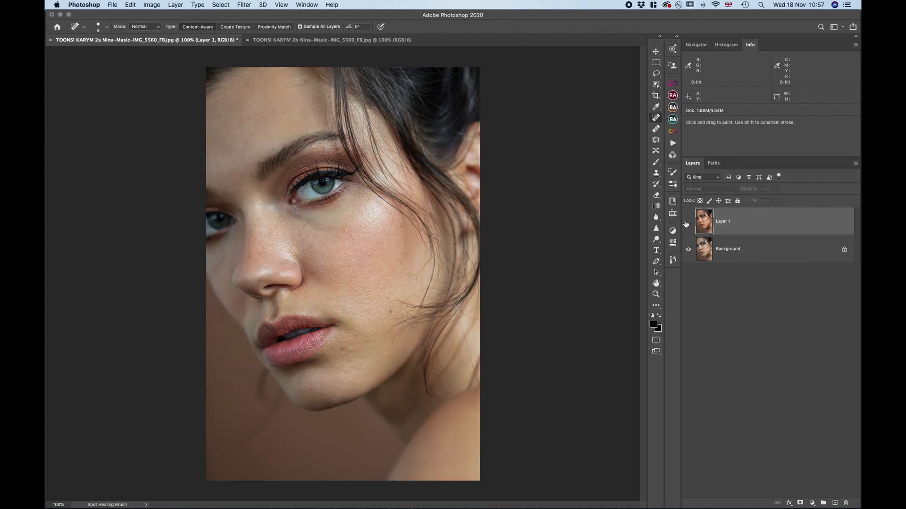
{"action": "left_click", "coordinate": [687, 223]}
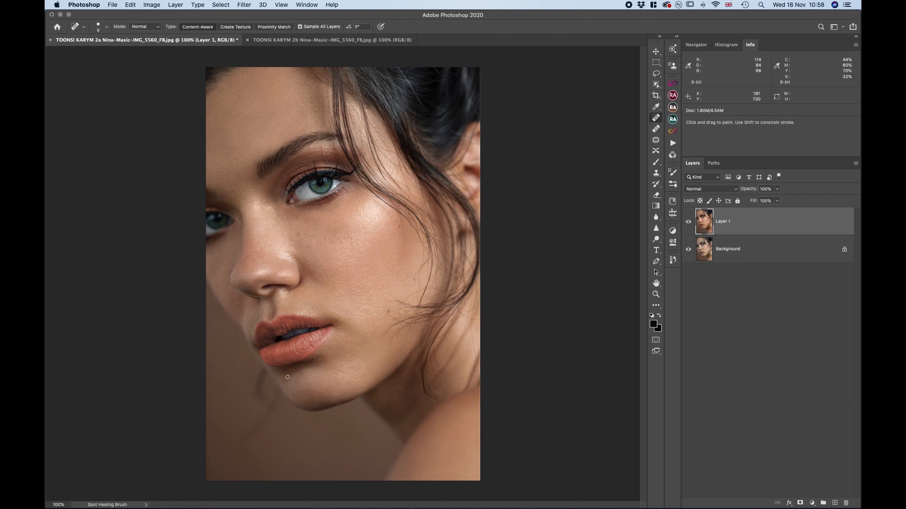
{"action": "left_click", "coordinate": [688, 221]}
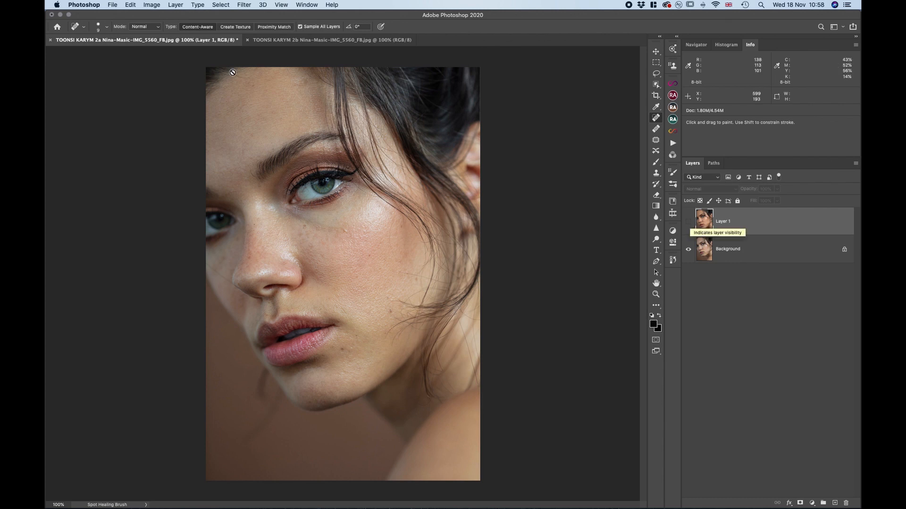
{"action": "left_click", "coordinate": [691, 224]}
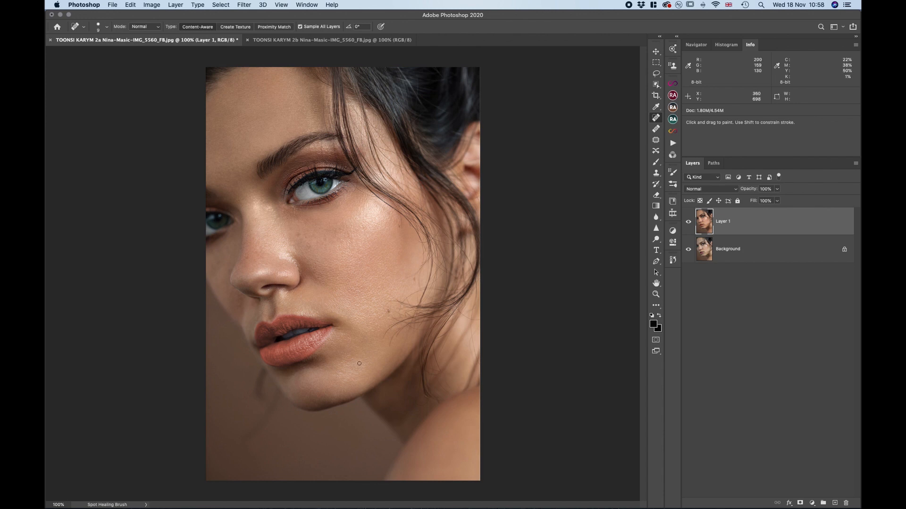
{"action": "left_click", "coordinate": [690, 225]}
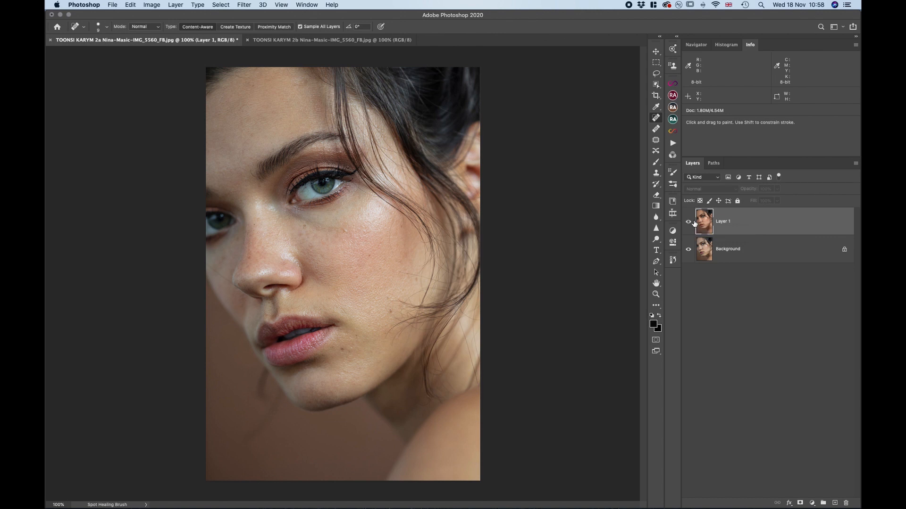
{"action": "left_click", "coordinate": [693, 221]}
{"action": "left_click", "coordinate": [694, 223]}
{"action": "left_click", "coordinate": [688, 221]}
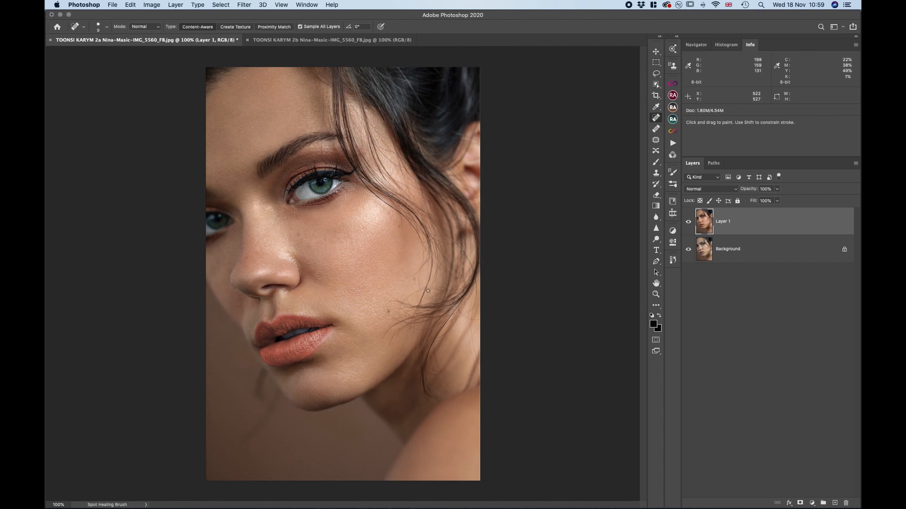
Close the 2b and 2a close-up documents without saving changes, and minimize the empty window to reveal the folder
{"action": "left_click", "coordinate": [246, 40]}
{"action": "left_click", "coordinate": [50, 41]}
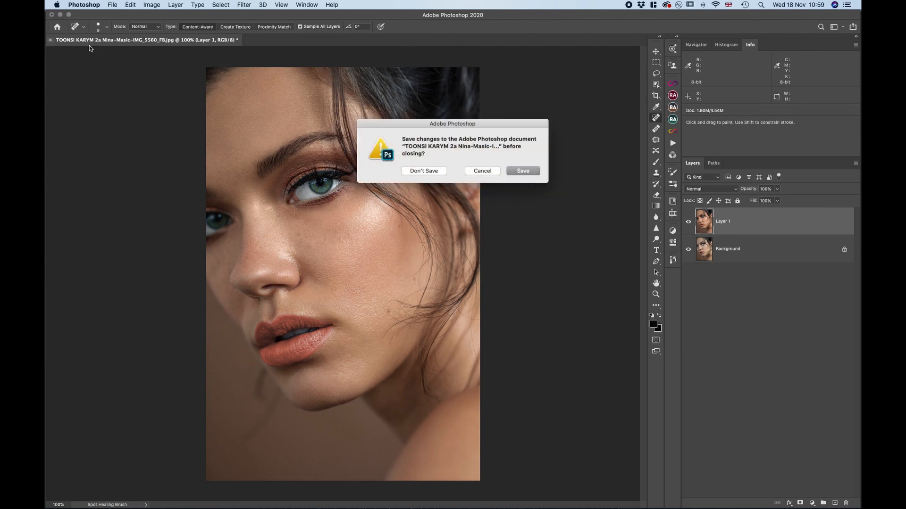
{"action": "left_click", "coordinate": [423, 171]}
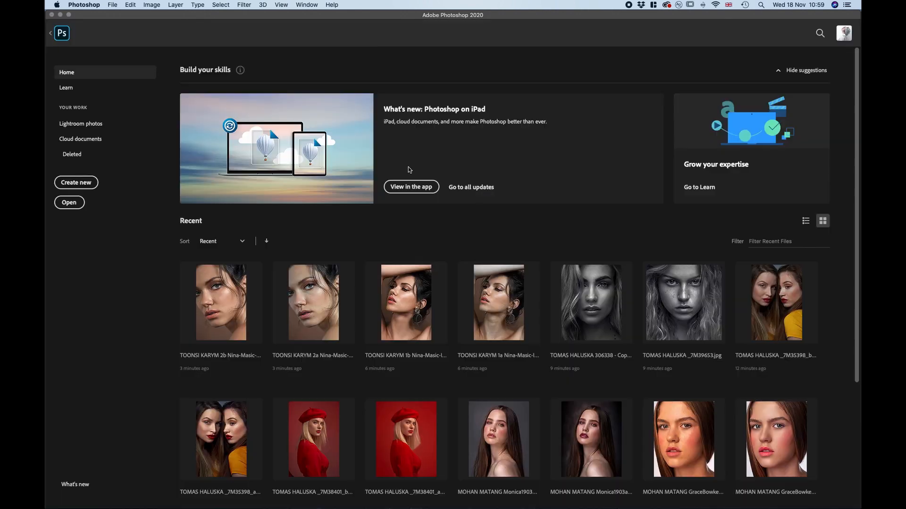
{"action": "left_click", "coordinate": [60, 15]}
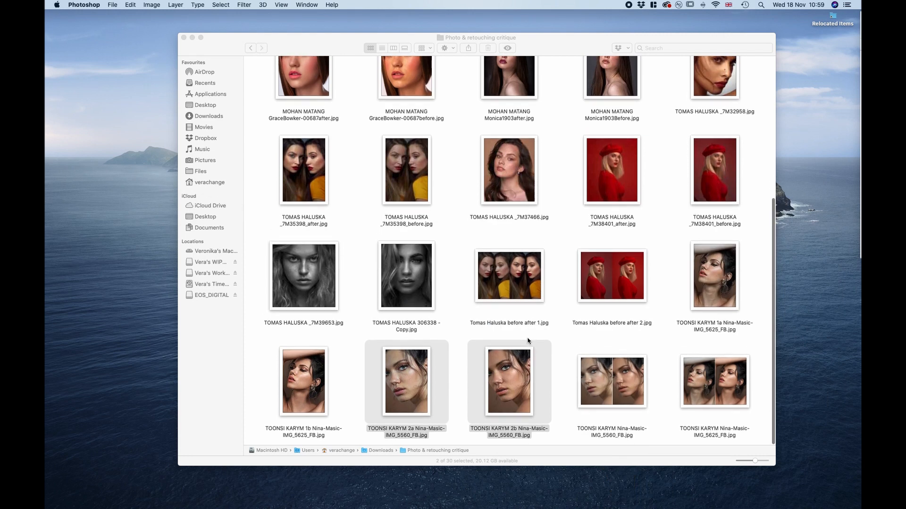
Clear the file selection and look through the submitted portraits in the Photo & retouching critique folder
{"action": "left_click", "coordinate": [551, 345]}
{"action": "scroll", "coordinate": [557, 335], "scroll_direction": "up", "scroll_amount": 3}
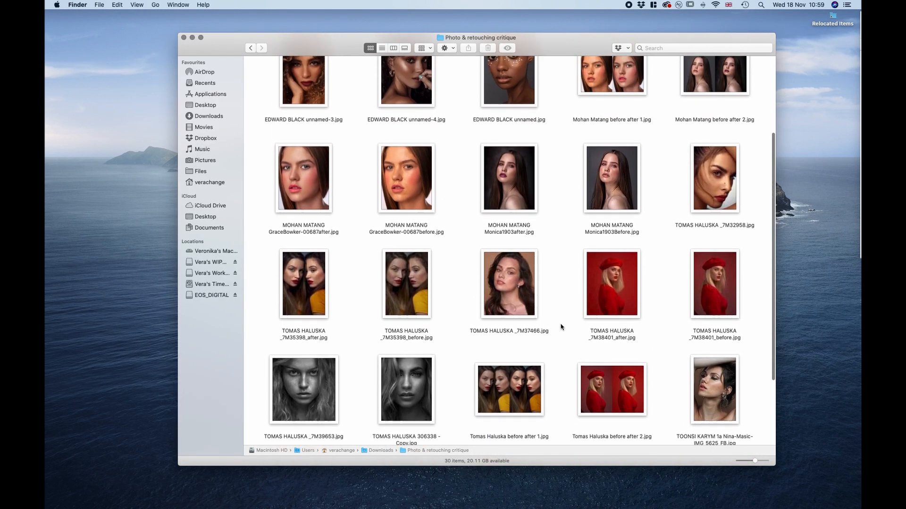
{"action": "scroll", "coordinate": [561, 326], "scroll_direction": "up", "scroll_amount": 5}
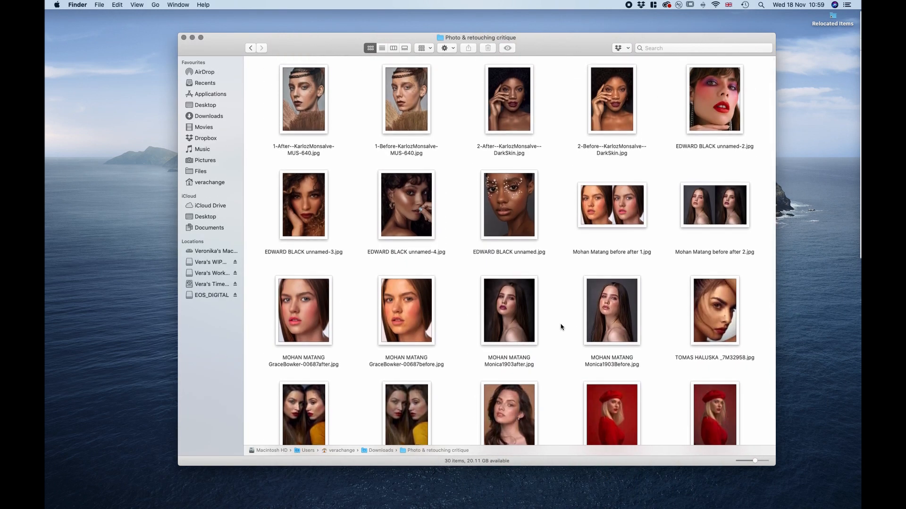
{"action": "scroll", "coordinate": [561, 326], "scroll_direction": "down", "scroll_amount": 2}
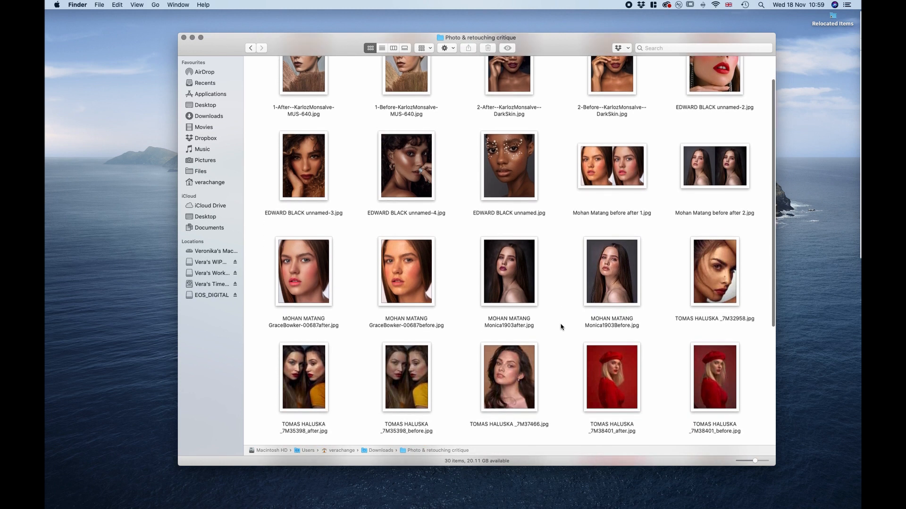
{"action": "scroll", "coordinate": [561, 326], "scroll_direction": "up", "scroll_amount": 2}
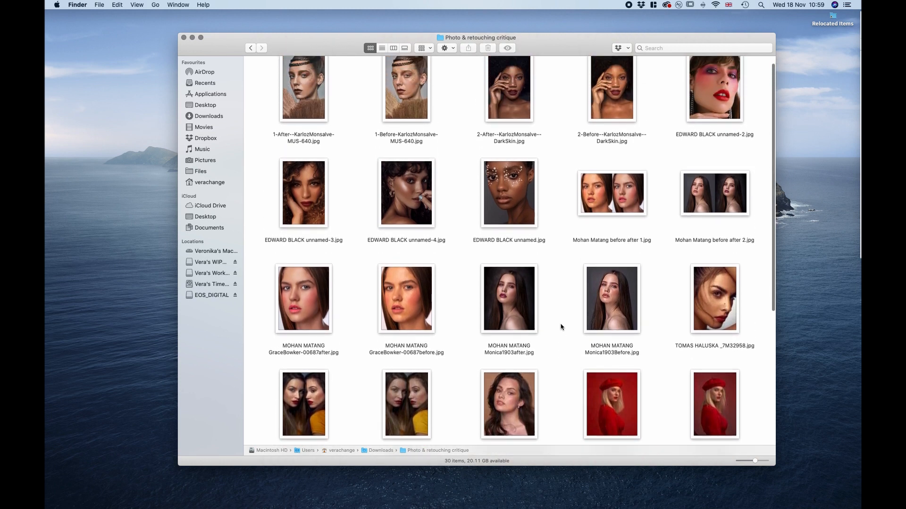